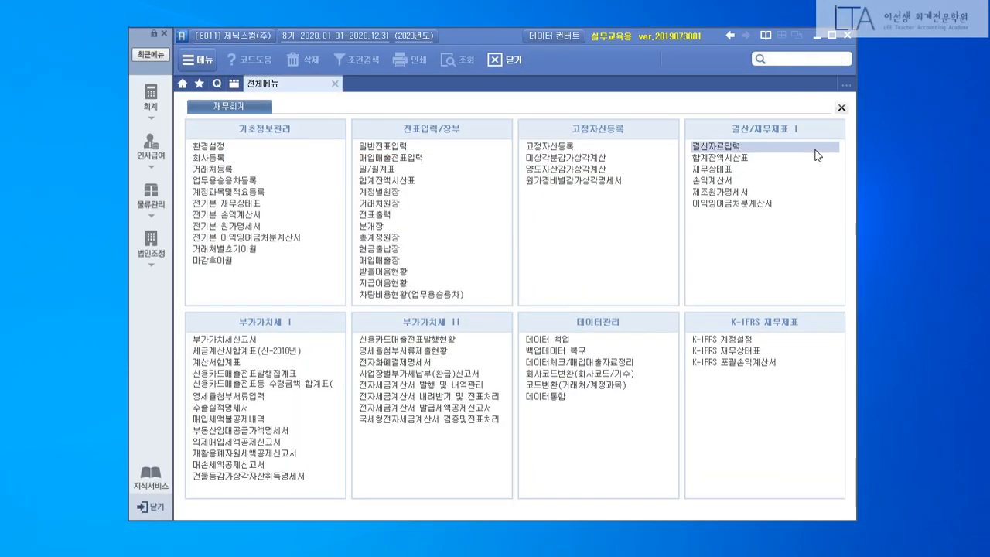
Step: Find the 합계잔액시산표 (trial balance) screen by searching for 합계잔액 and open it
type("합계잔액")
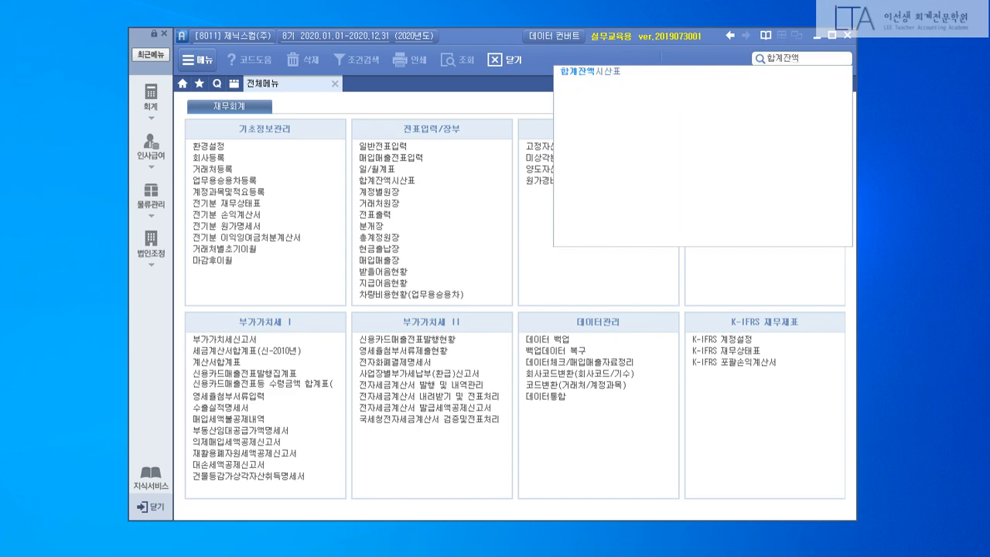
key("Return")
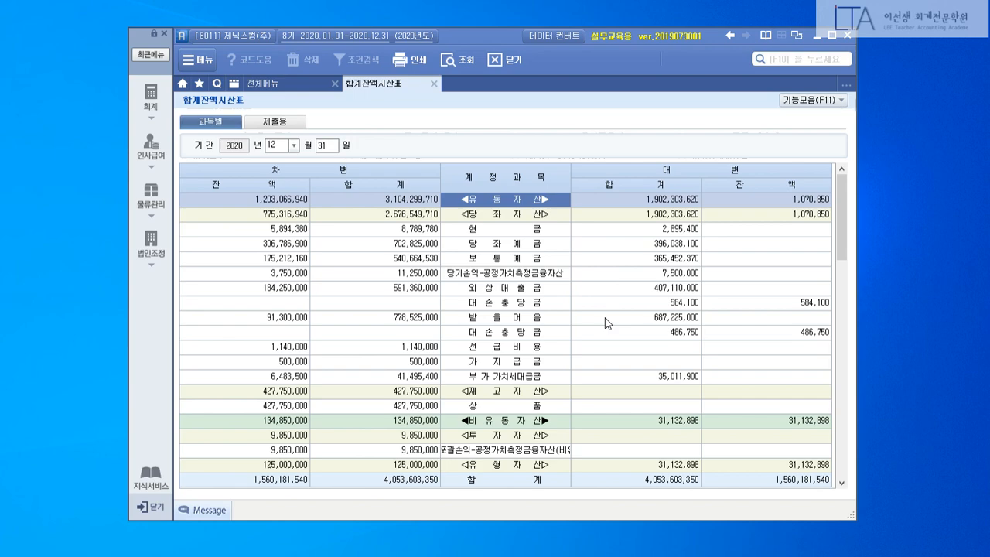
mouse_move(506, 5)
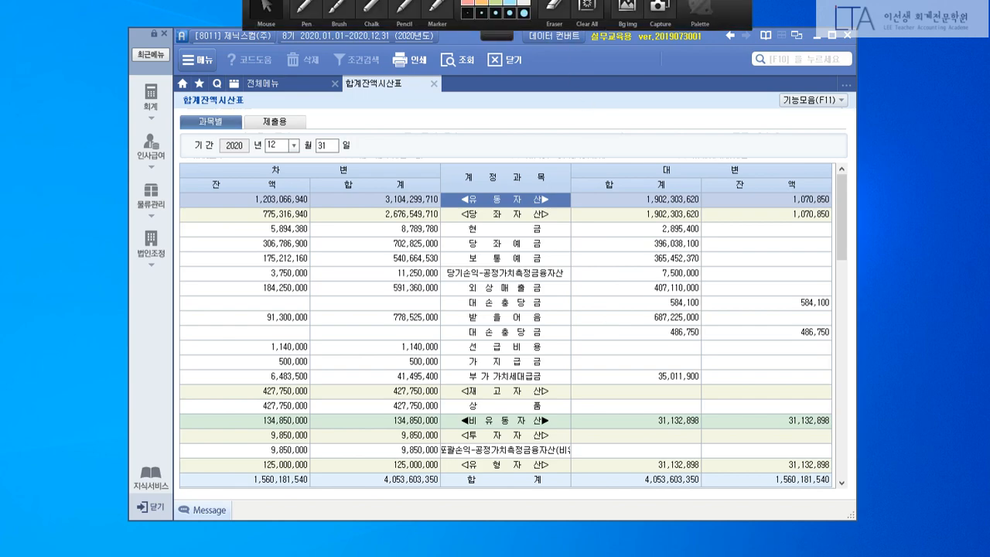
left_click(332, 11)
right_click(499, 158)
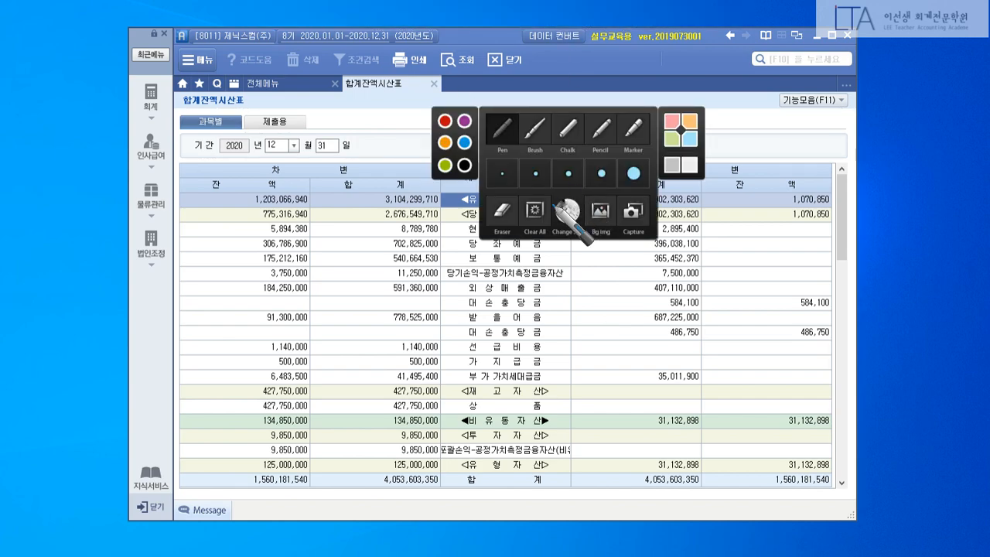
right_click(504, 172)
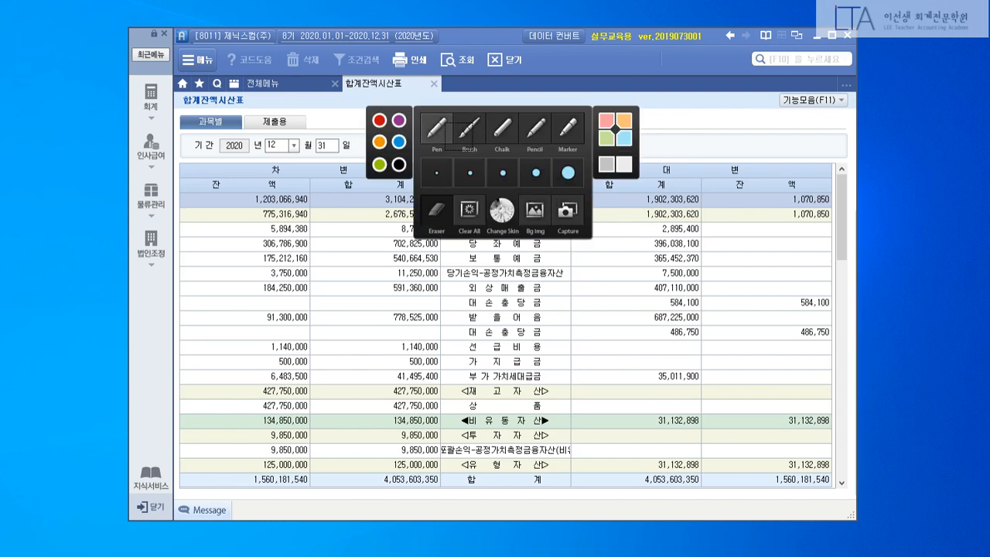
left_click(438, 129)
right_click(471, 149)
left_click(346, 98)
mouse_move(419, 112)
left_mouse_down()
mouse_move(424, 159)
mouse_move(434, 159)
left_mouse_up()
left_click_drag(427, 137, 444, 133)
mouse_move(451, 124)
left_mouse_down()
mouse_move(452, 154)
mouse_move(467, 159)
mouse_move(530, 138)
left_mouse_up()
left_click_drag(513, 124, 513, 161)
left_click_drag(592, 101, 552, 158)
left_click_drag(552, 125, 588, 122)
left_click_drag(611, 77, 614, 160)
left_click_drag(641, 117, 611, 174)
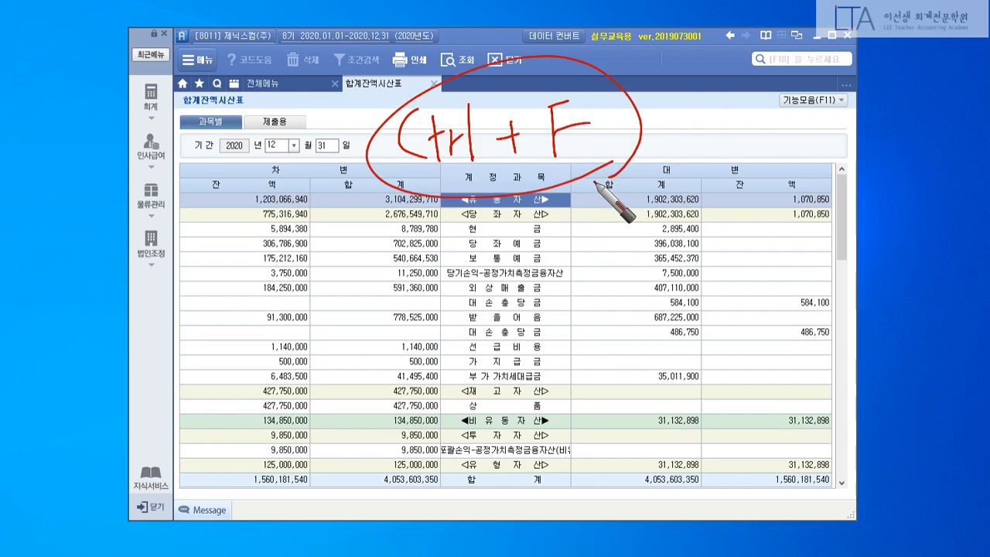
key("Escape")
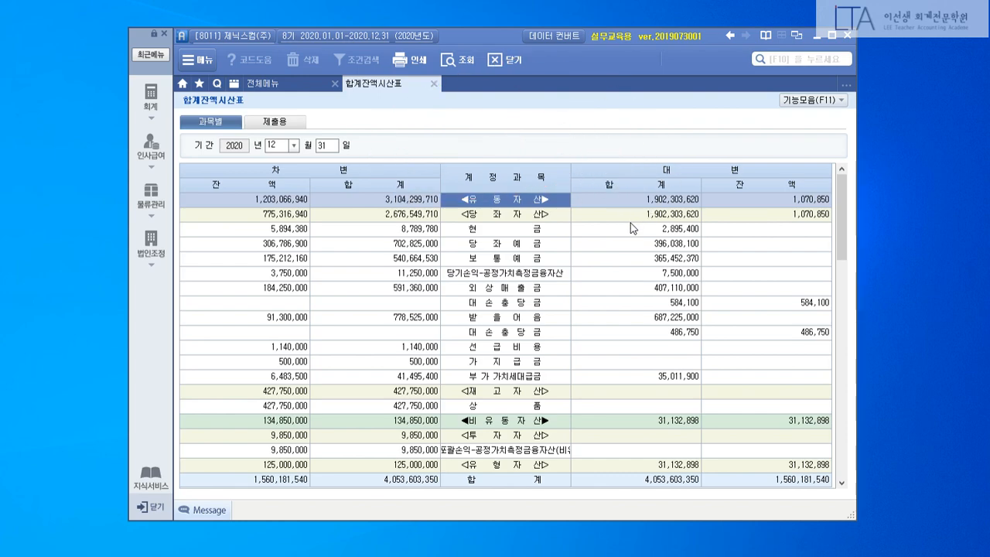
Step: Search the trial balance for the account 보험료 and keep the search dialog clear of the account rows
key("ctrl+f")
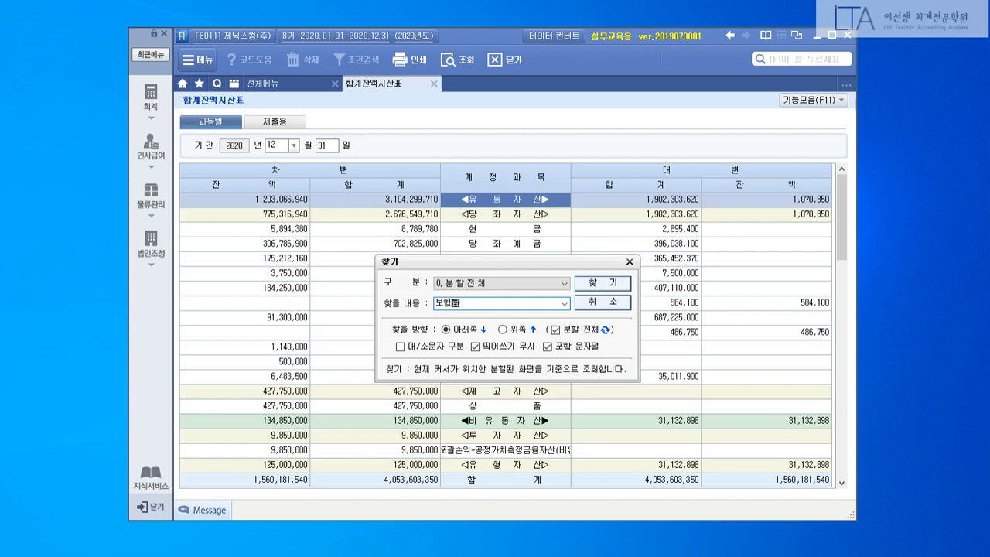
key("Return")
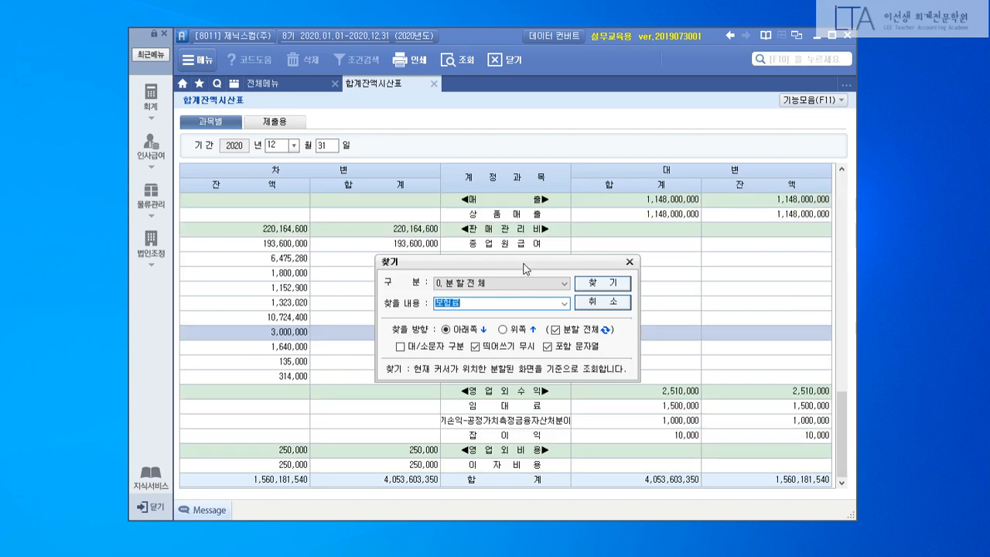
left_click_drag(524, 269, 596, 129)
left_click_drag(487, 141, 550, 182)
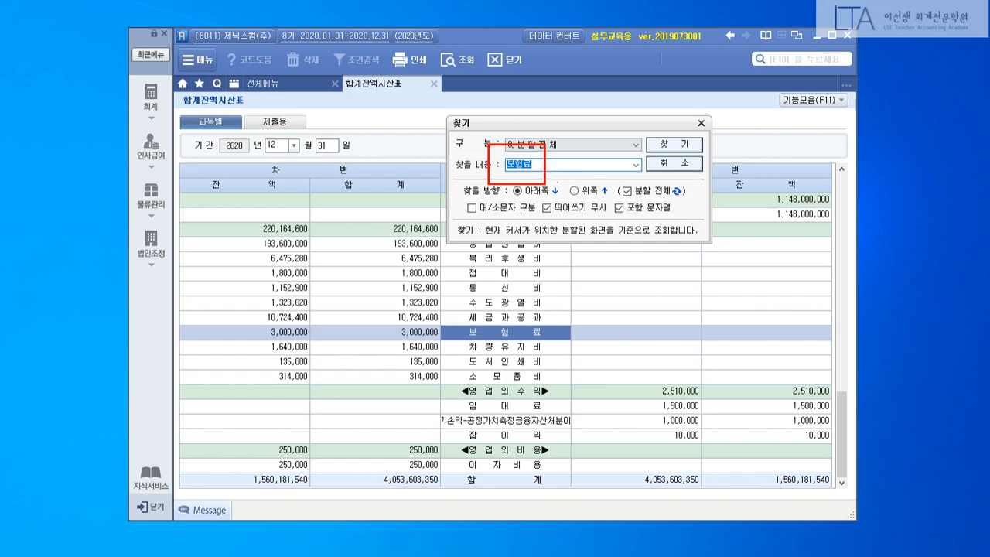
left_click_drag(632, 125, 701, 153)
left_click_drag(241, 318, 593, 360)
key("Escape")
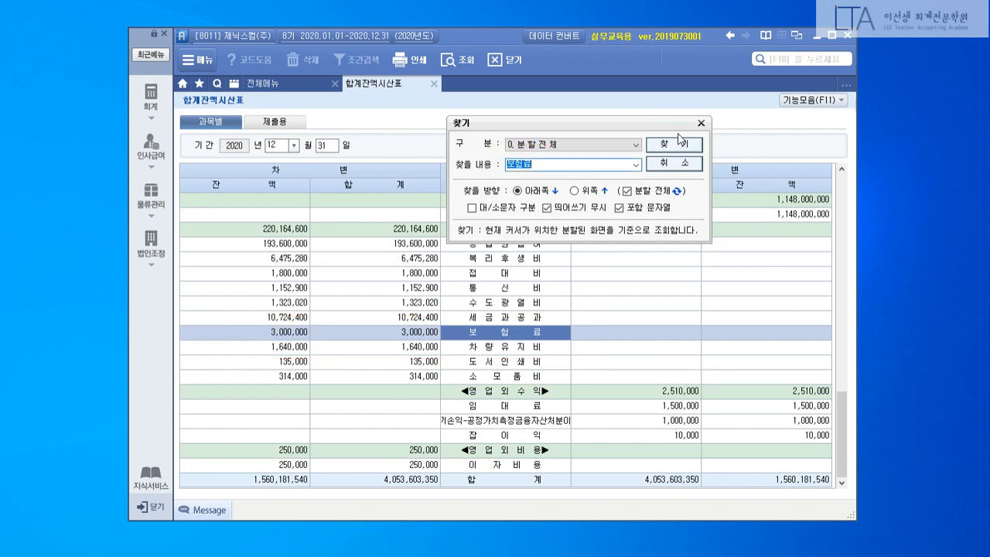
Step: Close the search and open the 계정별원장 ledger for 보험료 to inspect the building insurance entry and its coverage period
left_click(702, 124)
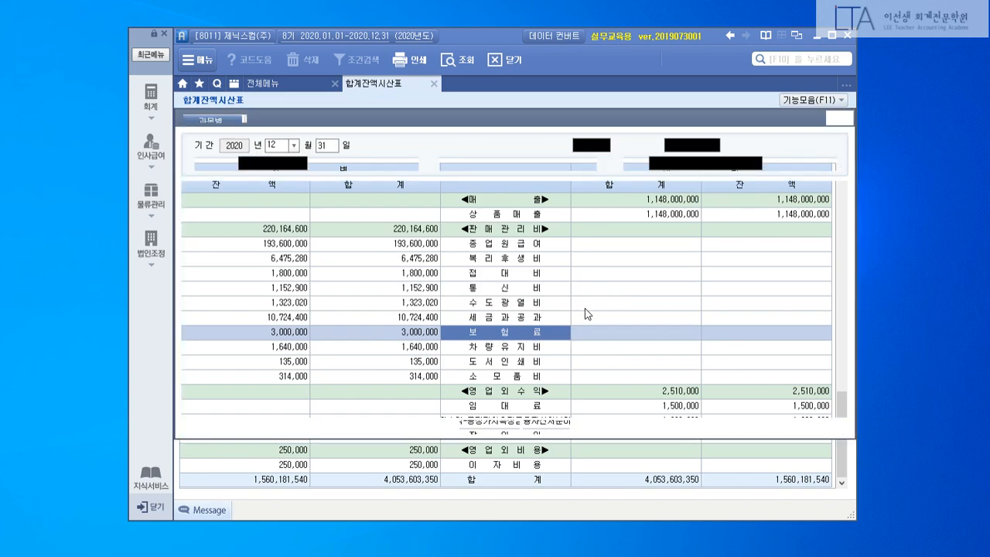
left_click(380, 204)
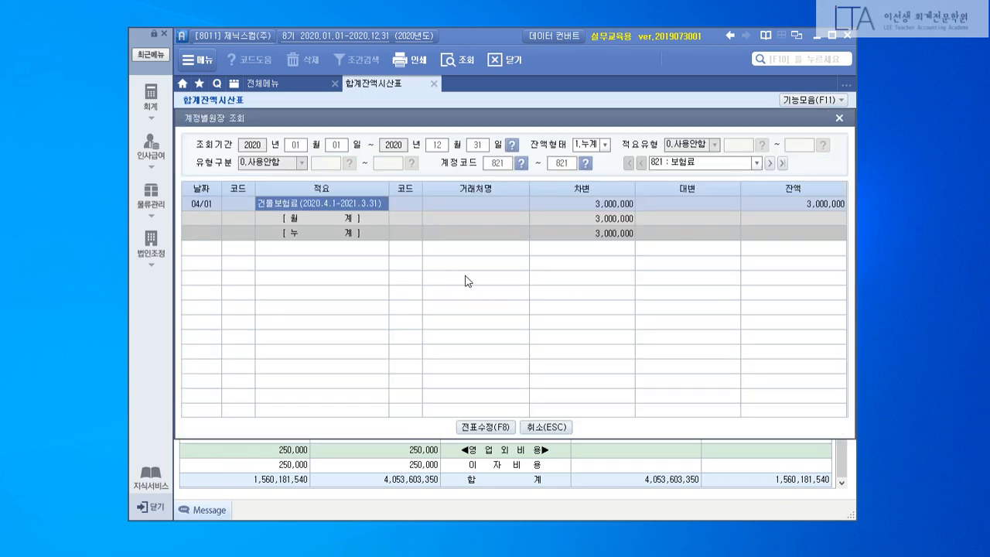
mouse_move(183, 180)
left_mouse_down()
mouse_move(301, 203)
mouse_move(859, 224)
left_mouse_up()
key("Escape")
left_click(306, 11)
mouse_move(382, 217)
left_mouse_down()
mouse_move(296, 229)
mouse_move(385, 211)
left_mouse_up()
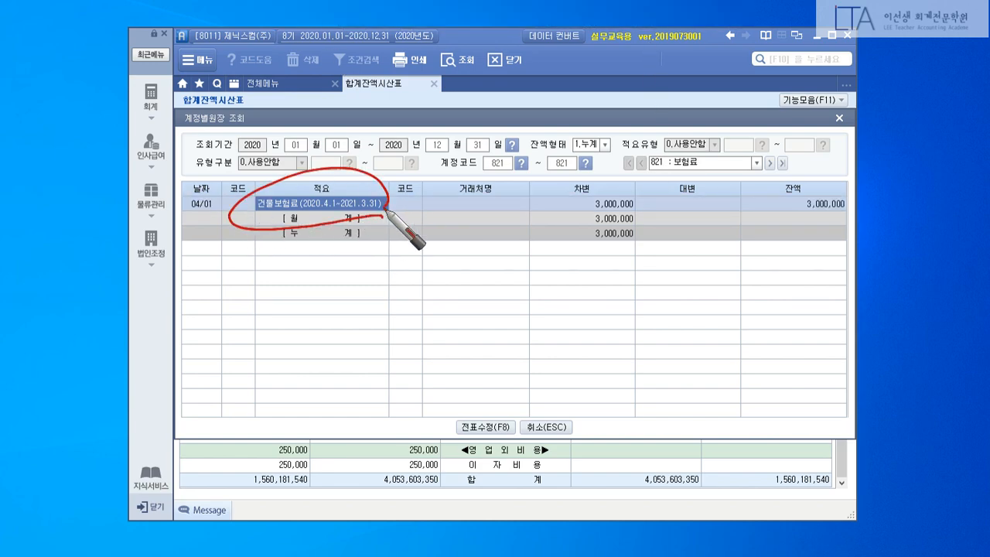
left_click_drag(603, 215, 639, 221)
mouse_move(186, 291)
left_mouse_down()
mouse_move(203, 315)
mouse_move(265, 331)
mouse_move(326, 312)
mouse_move(402, 328)
left_mouse_up()
mouse_move(401, 288)
left_mouse_down()
mouse_move(378, 326)
mouse_move(512, 305)
left_mouse_up()
mouse_move(448, 331)
left_mouse_down()
mouse_move(453, 375)
mouse_move(502, 368)
left_mouse_up()
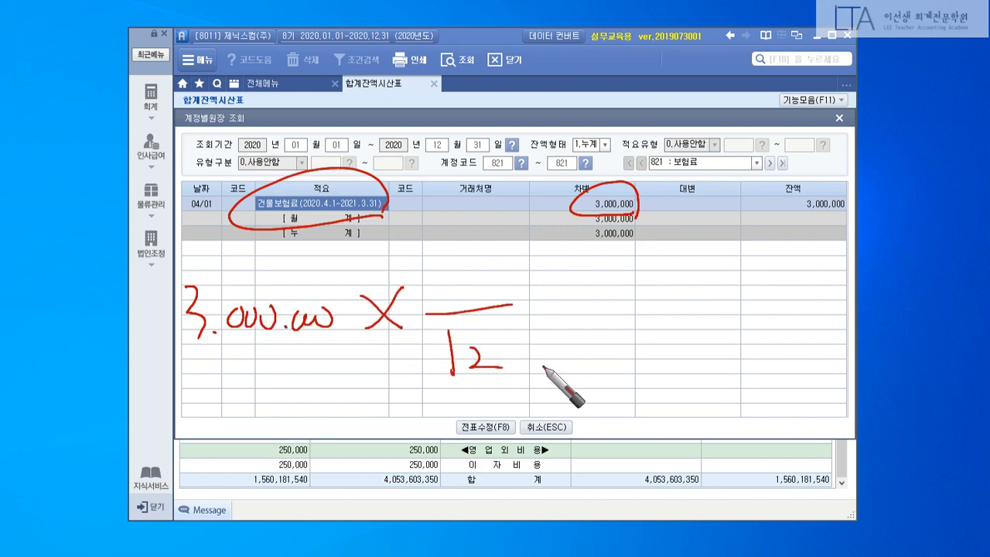
left_click_drag(442, 250, 461, 293)
left_click_drag(396, 221, 397, 225)
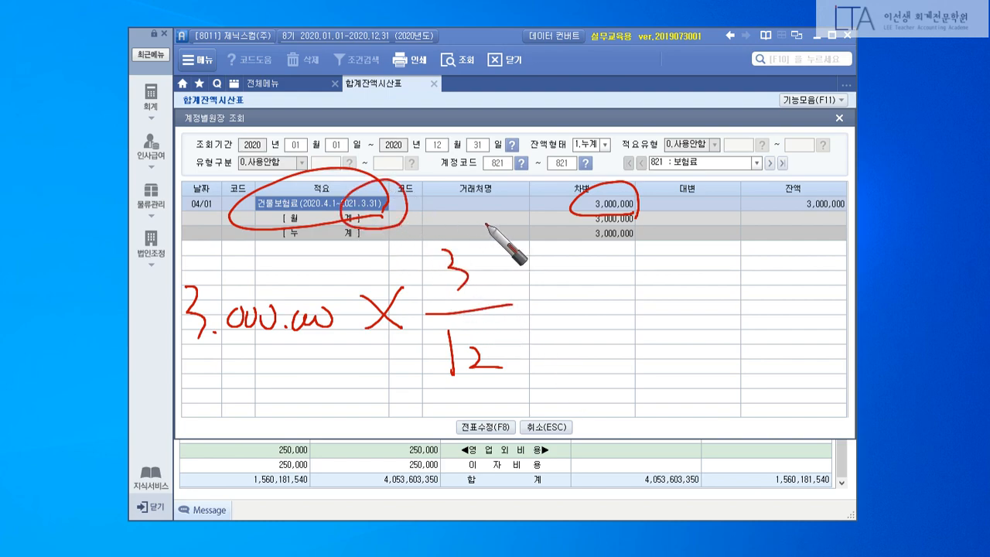
mouse_move(334, 99)
left_mouse_down()
mouse_move(331, 123)
mouse_move(325, 113)
mouse_move(343, 113)
left_mouse_up()
mouse_move(356, 113)
left_mouse_down()
mouse_move(403, 110)
mouse_move(430, 124)
mouse_move(467, 116)
left_mouse_up()
left_click_drag(519, 71, 477, 179)
mouse_move(474, 130)
left_mouse_down()
mouse_move(317, 78)
mouse_move(464, 132)
left_mouse_up()
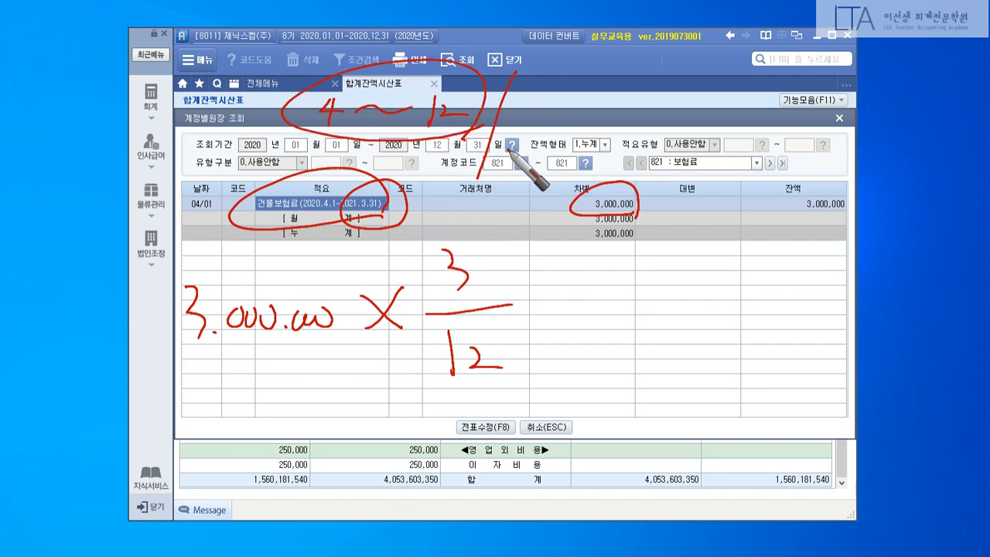
mouse_move(534, 95)
left_mouse_down()
mouse_move(527, 131)
mouse_move(592, 110)
mouse_move(599, 85)
mouse_move(598, 153)
left_mouse_up()
mouse_move(427, 153)
left_mouse_down()
mouse_move(435, 160)
mouse_move(424, 144)
left_mouse_up()
mouse_move(545, 157)
left_mouse_down()
mouse_move(551, 189)
mouse_move(534, 188)
mouse_move(481, 241)
mouse_move(507, 239)
mouse_move(481, 292)
left_mouse_up()
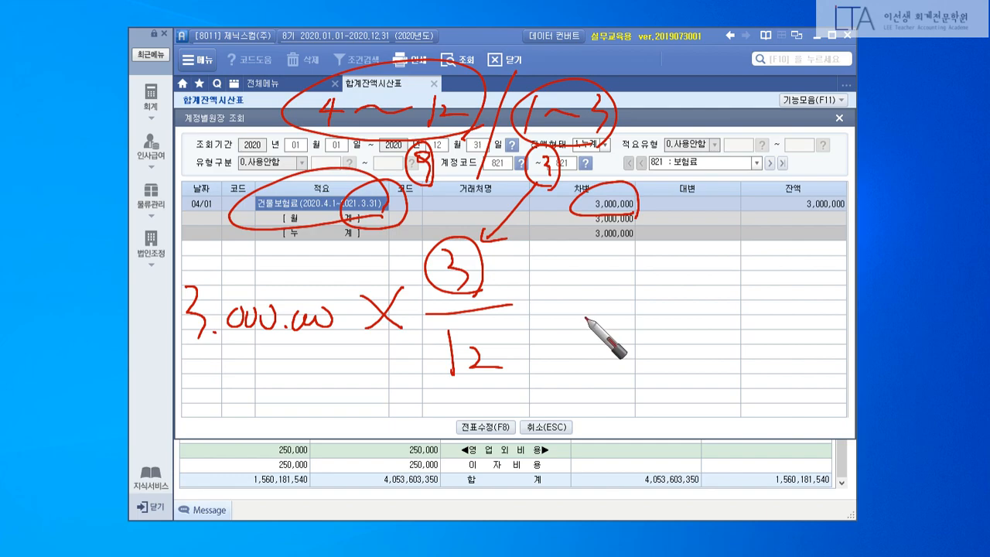
mouse_move(559, 310)
left_mouse_down()
mouse_move(619, 333)
mouse_move(729, 313)
mouse_move(772, 317)
mouse_move(741, 370)
left_mouse_up()
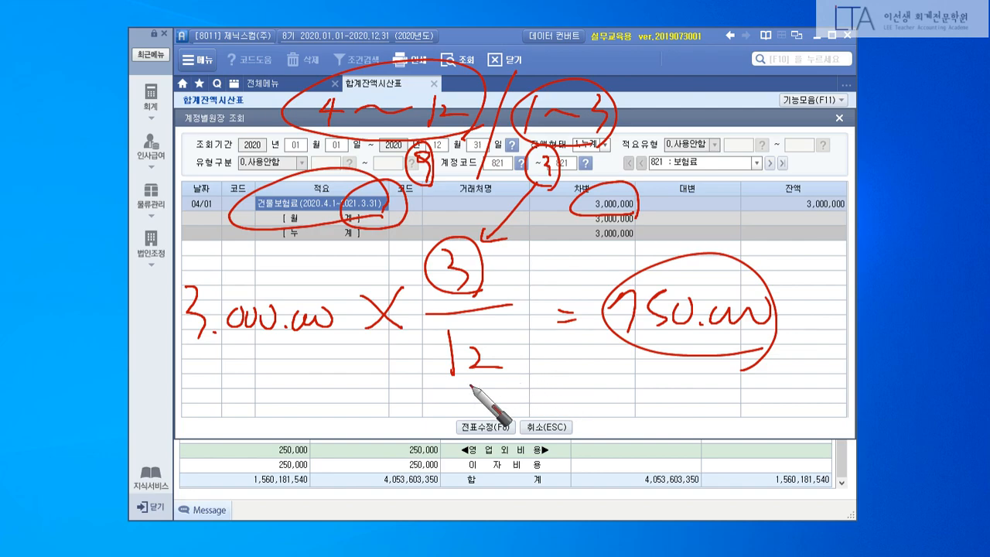
right_click(697, 269)
left_click(700, 286)
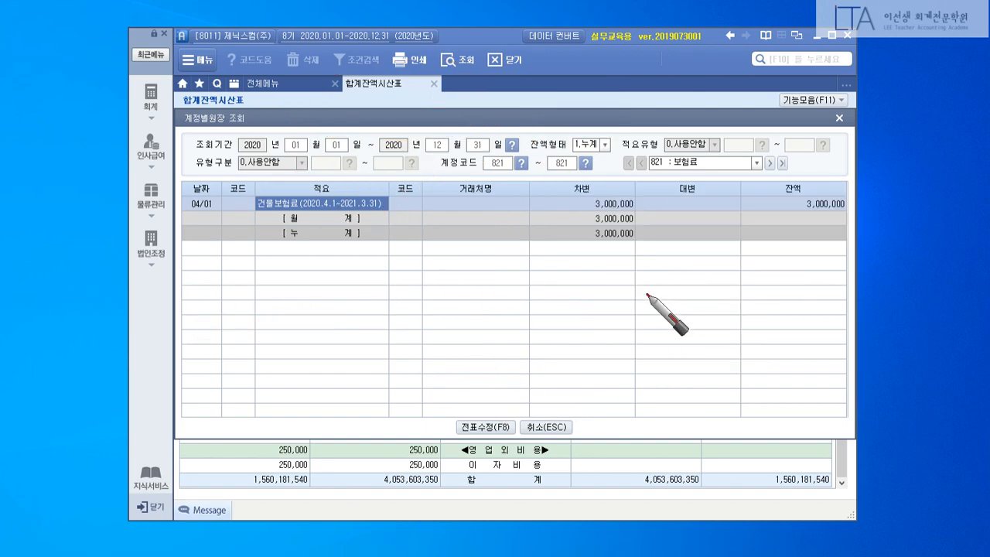
mouse_move(204, 297)
left_mouse_down()
mouse_move(226, 293)
mouse_move(233, 322)
left_mouse_up()
mouse_move(230, 288)
left_mouse_down()
mouse_move(251, 297)
mouse_move(250, 332)
mouse_move(287, 328)
mouse_move(323, 283)
mouse_move(302, 306)
left_mouse_up()
left_click_drag(348, 283, 360, 312)
mouse_move(391, 283)
left_mouse_down()
mouse_move(380, 311)
mouse_move(478, 292)
left_mouse_up()
left_click_drag(531, 249, 484, 344)
mouse_move(541, 280)
left_mouse_down()
mouse_move(563, 308)
mouse_move(573, 281)
mouse_move(577, 340)
mouse_move(612, 284)
mouse_move(619, 314)
mouse_move(642, 314)
left_mouse_up()
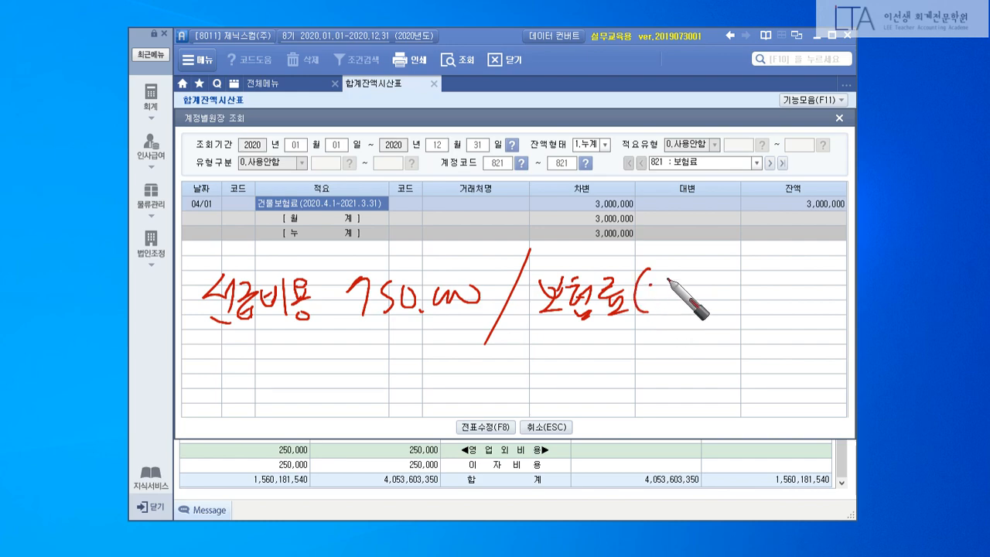
mouse_move(667, 278)
left_mouse_down()
mouse_move(673, 293)
mouse_move(727, 278)
mouse_move(742, 306)
mouse_move(818, 300)
mouse_move(835, 288)
left_mouse_up()
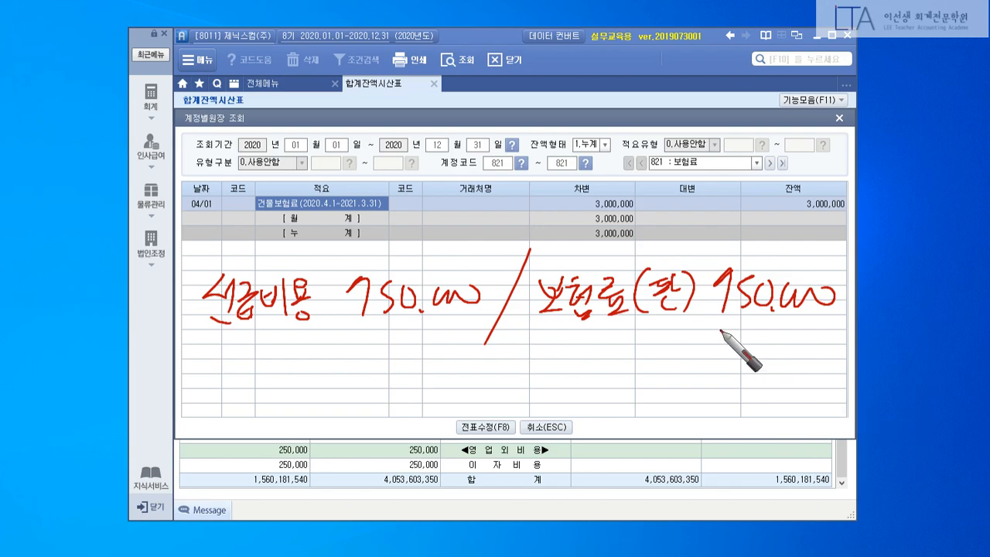
key("Escape")
Step: Close the account ledger and the trial balance, and open 일반전표입력 for journal entry
left_click(839, 118)
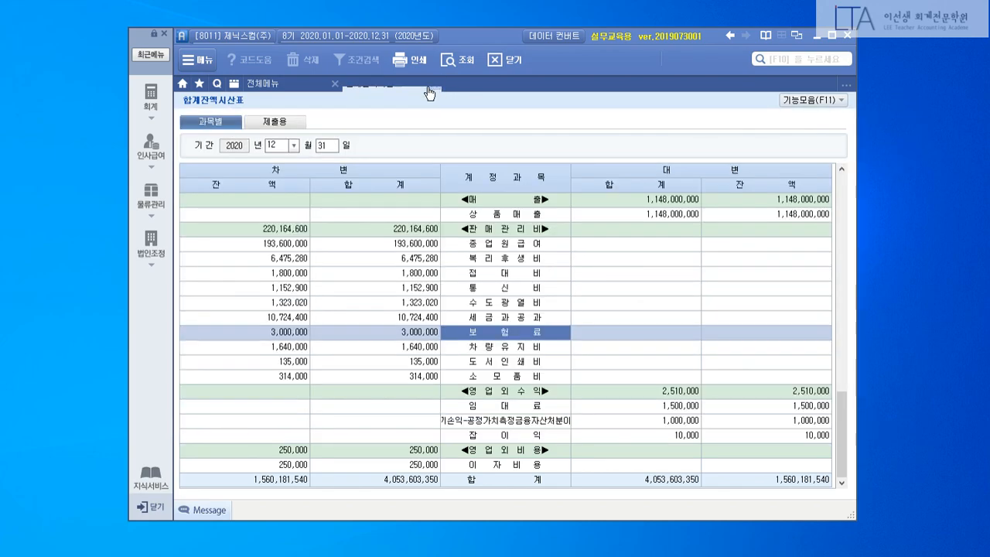
left_click(434, 83)
left_click(397, 145)
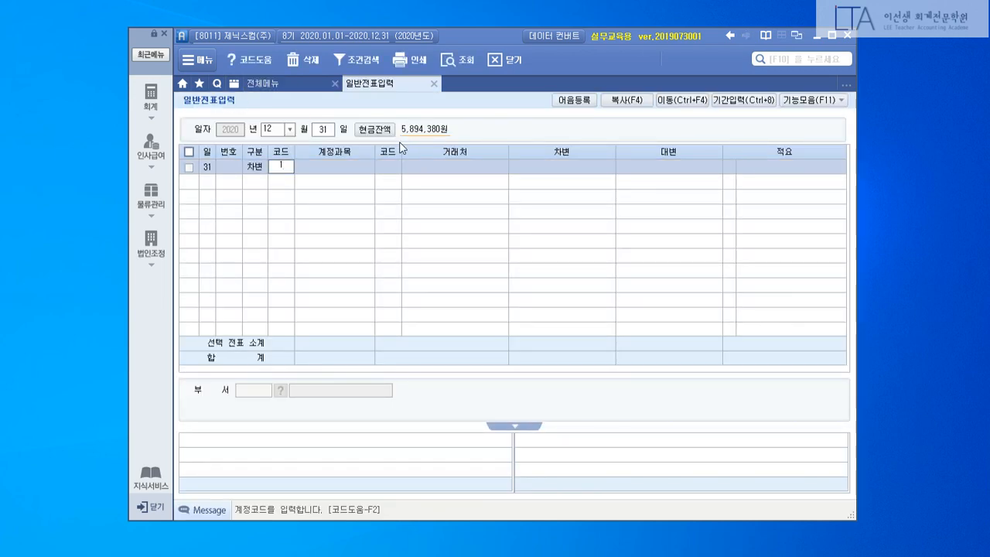
Step: Enter a December 31 debit line for account 133 선급비용 with an amount of 750,000
type("133")
key("Return")
key("Return")
key("Return")
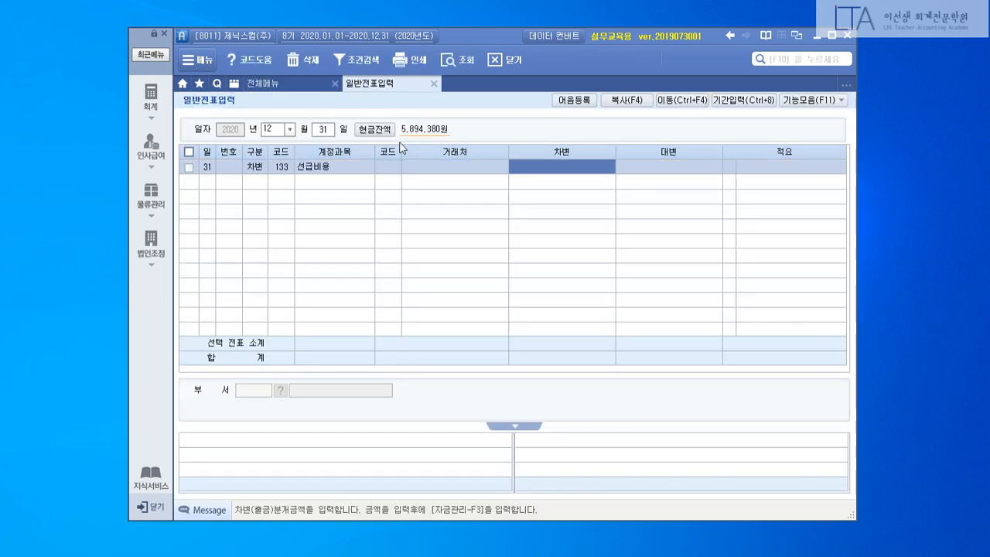
type("7500000")
key("Return")
key("Return")
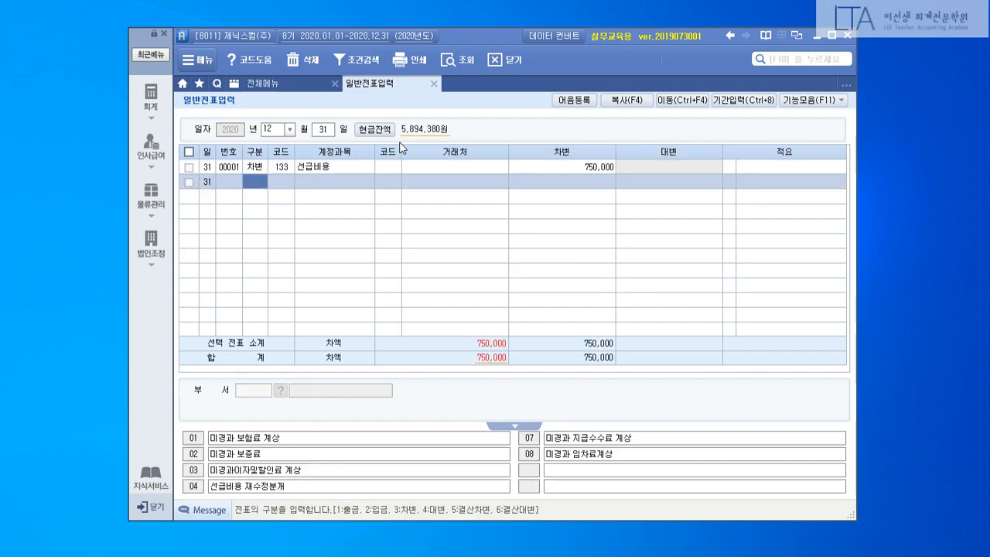
Step: Enter the matching credit line for account 821 보험료 with an amount of 750,000
type("4")
key("Return")
type("821")
key("Return")
key("Return")
key("Return")
type("750000")
key("Return")
key("Return")
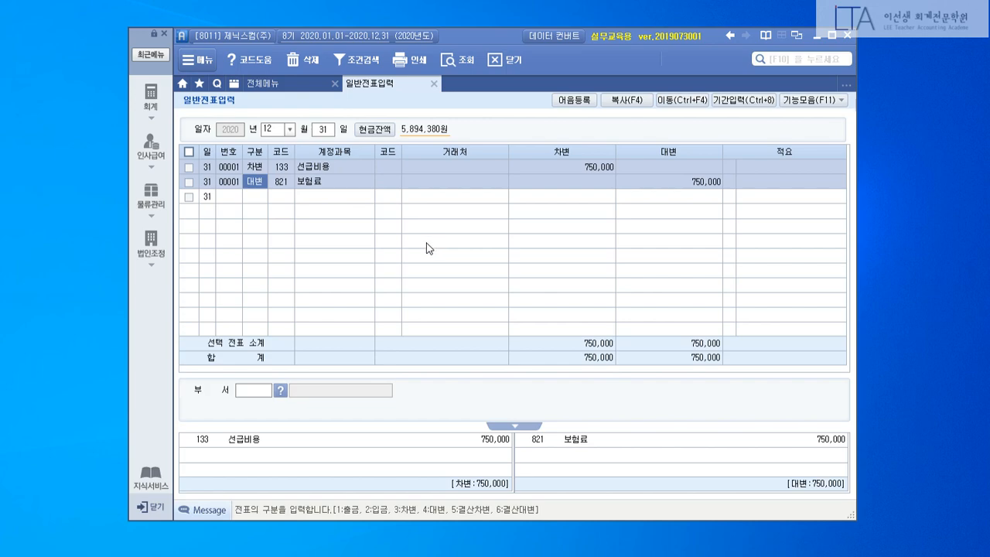
key("Escape")
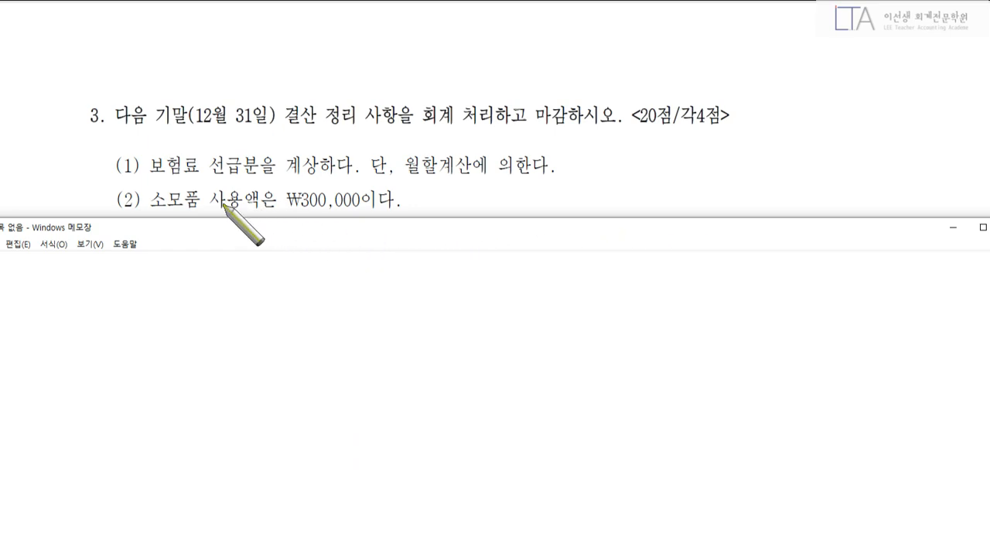
mouse_move(116, 201)
left_mouse_down()
mouse_move(383, 198)
mouse_move(283, 194)
mouse_move(350, 226)
left_mouse_up()
right_click(563, 246)
left_click(444, 188)
mouse_move(191, 226)
left_mouse_down()
mouse_move(159, 179)
mouse_move(191, 226)
left_mouse_up()
mouse_move(130, 241)
left_mouse_down()
mouse_move(136, 276)
mouse_move(165, 276)
mouse_move(199, 255)
mouse_move(214, 279)
mouse_move(216, 250)
mouse_move(241, 271)
mouse_move(228, 260)
left_mouse_up()
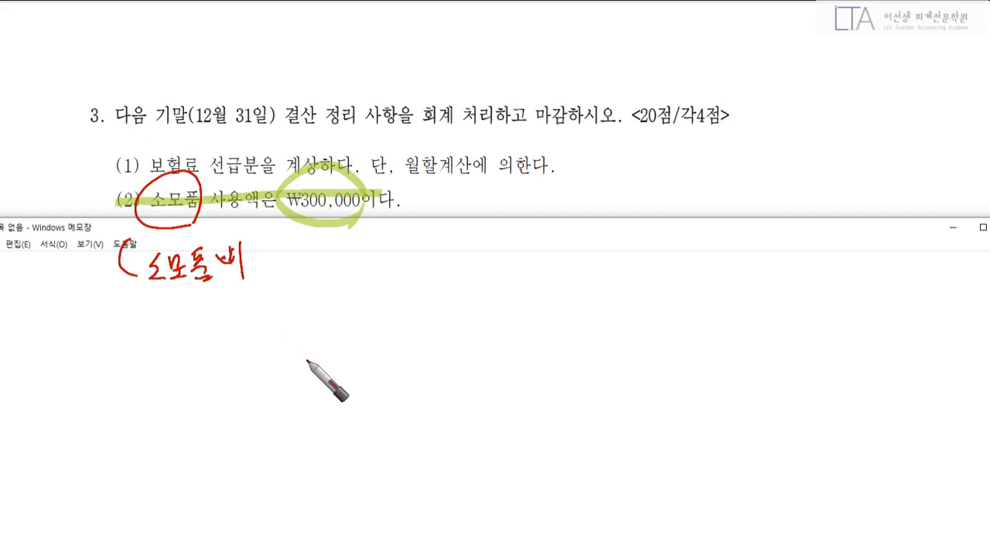
key("Escape")
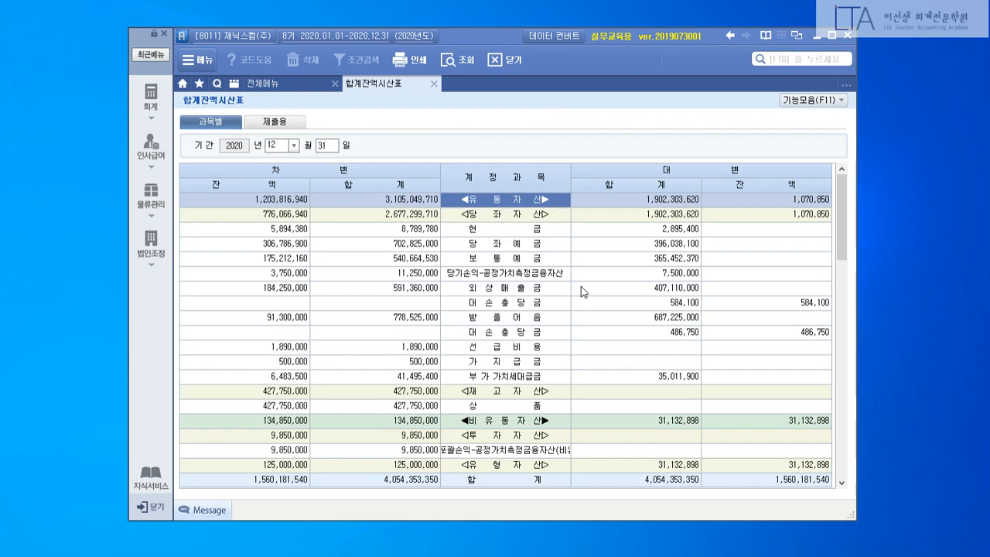
Step: Search the trial balance for 소모품 and keep the search dialog clear of the account rows
key("ctrl+f")
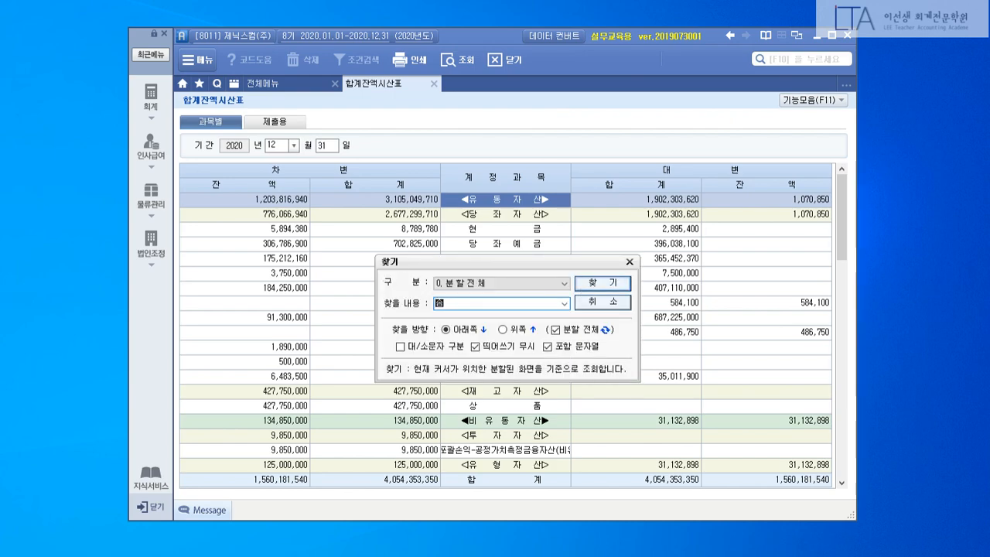
type("소모품")
key("Return")
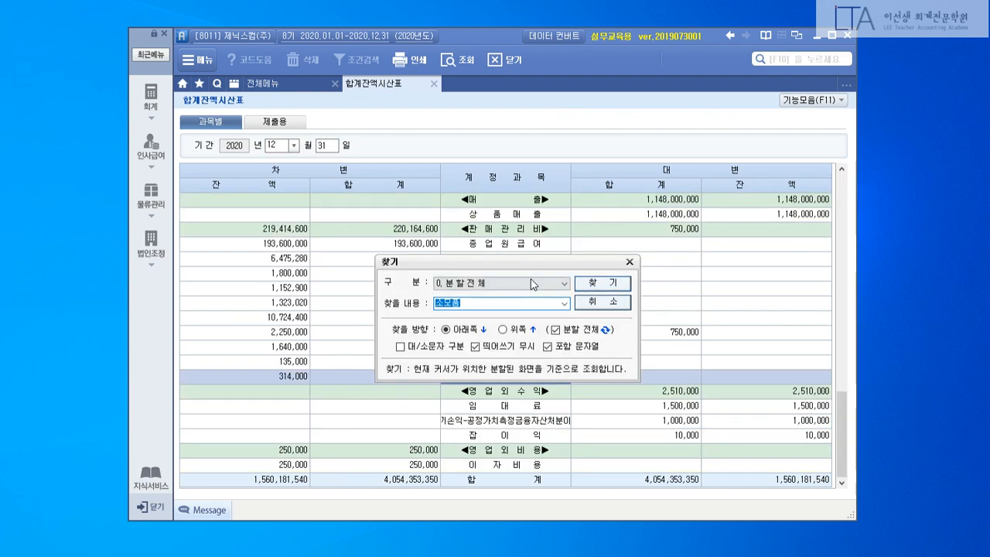
left_click_drag(523, 268, 637, 39)
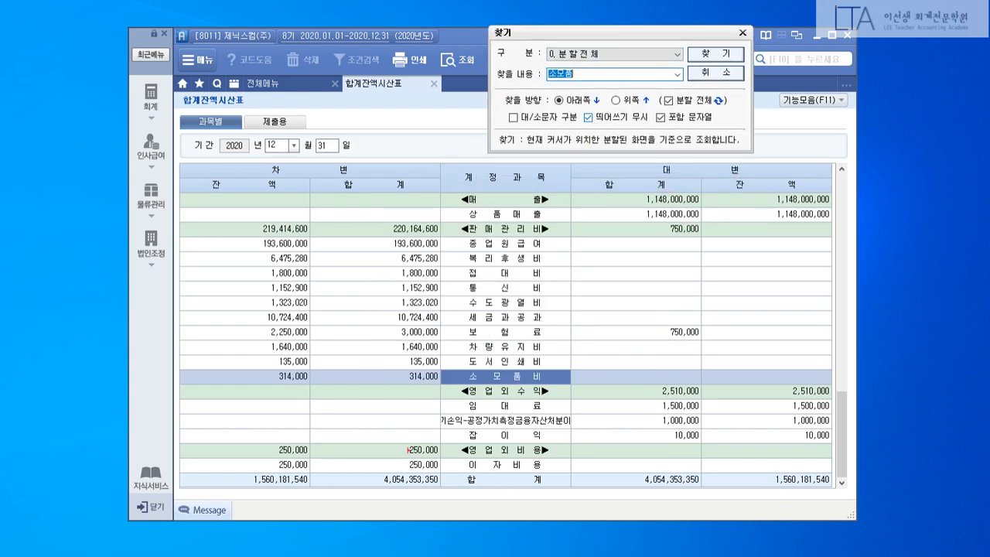
left_click_drag(265, 356, 610, 400)
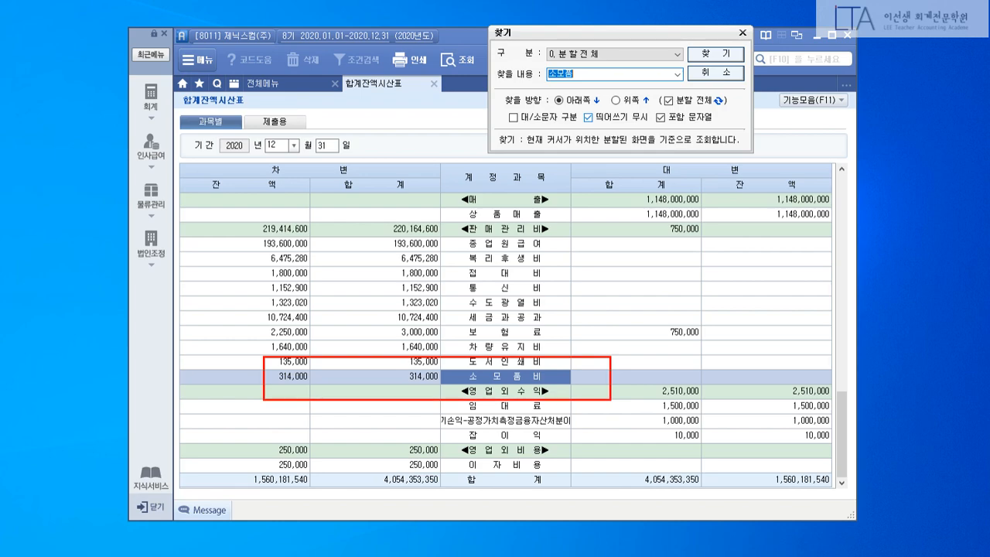
left_click_drag(519, 60, 589, 91)
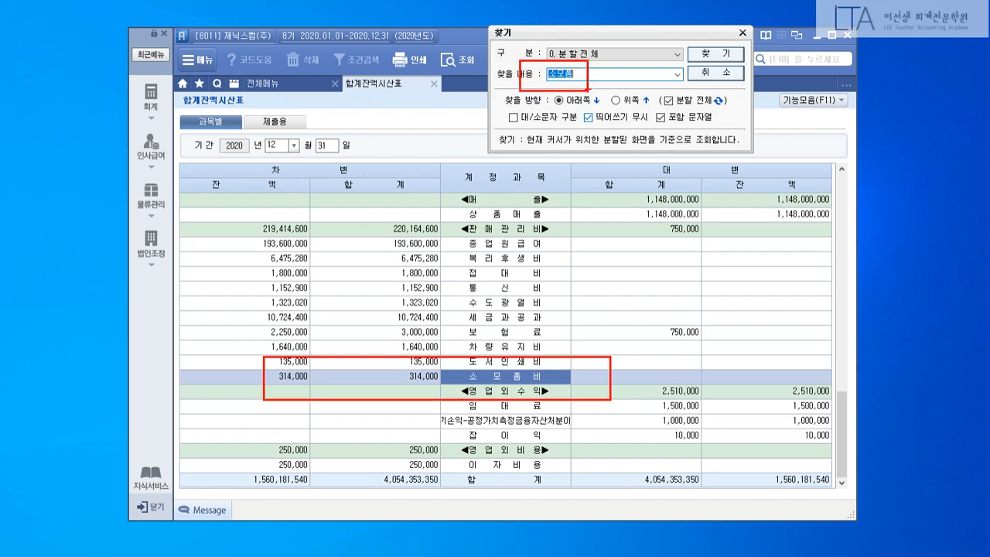
Step: Close the search dialog and examine the 2020 ledger entries and cumulative total of account 830 소모품비 from the trial balance
left_click_drag(466, 329, 527, 141)
key("Escape")
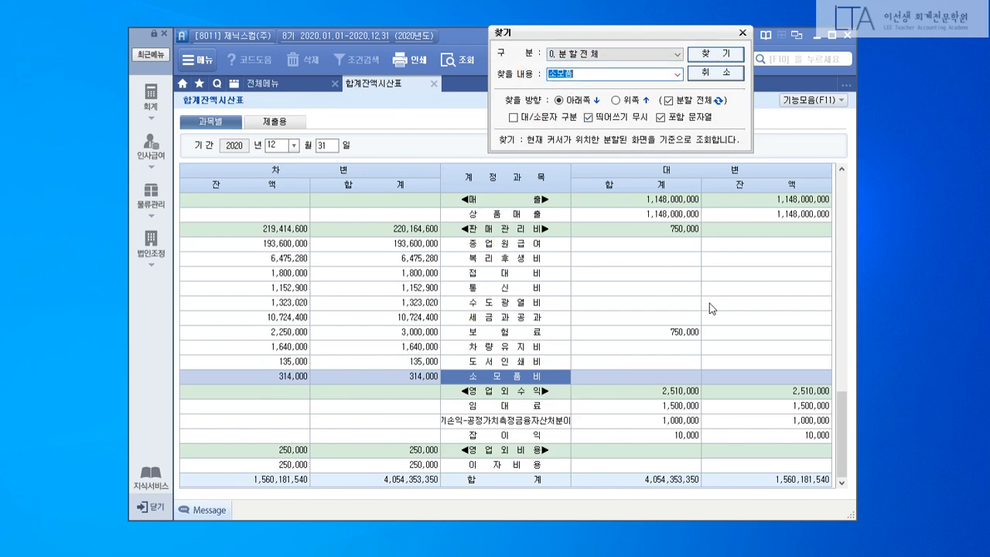
key("Escape")
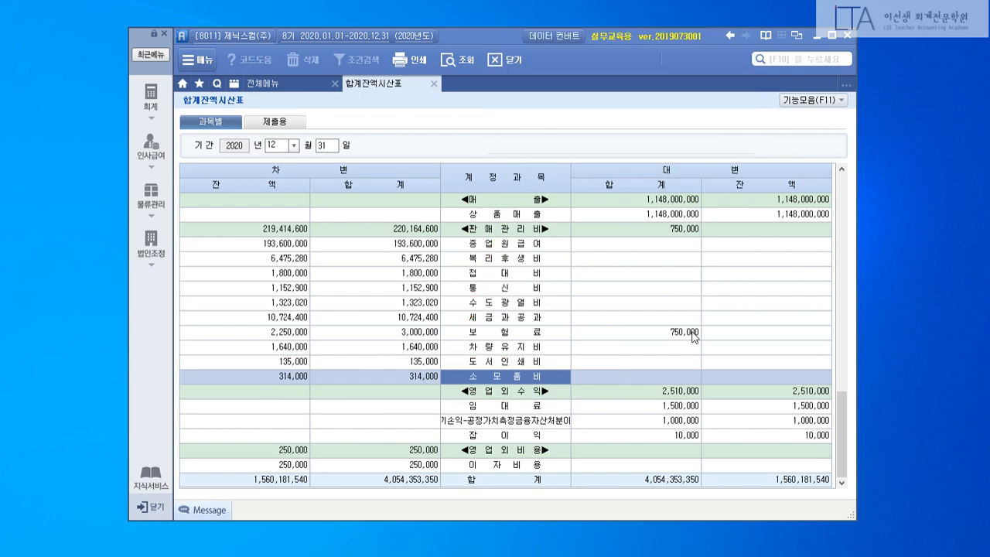
double_click(519, 377)
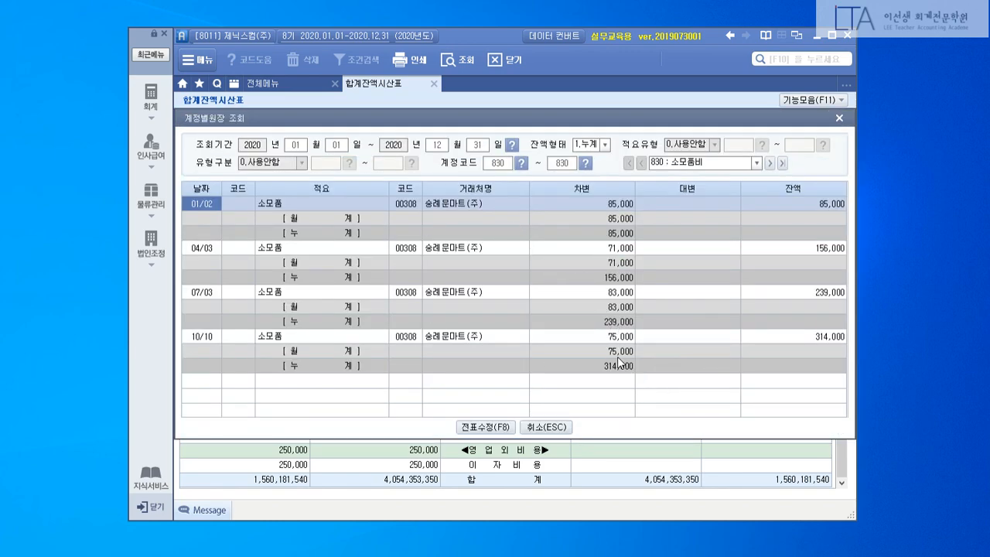
left_click(618, 356)
left_click(618, 369)
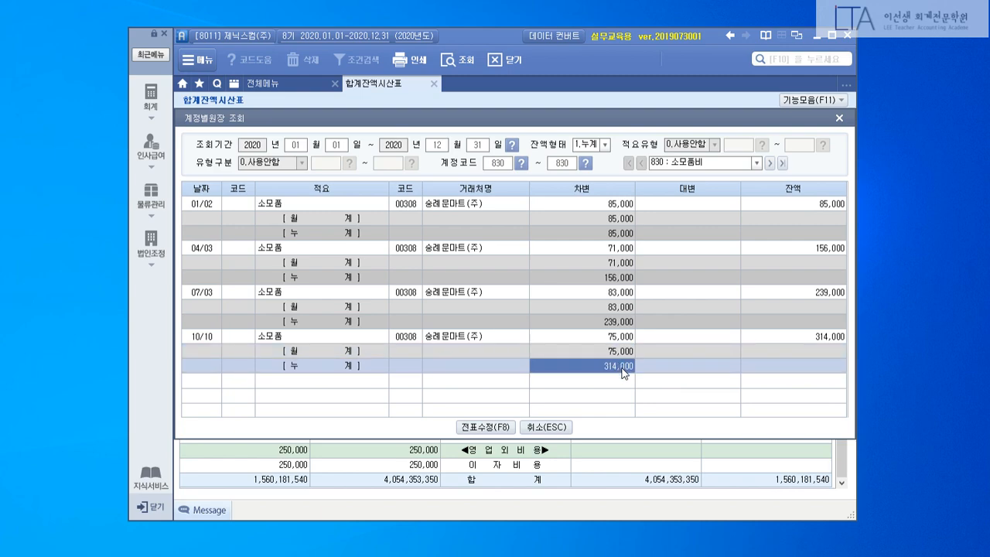
left_click(552, 430)
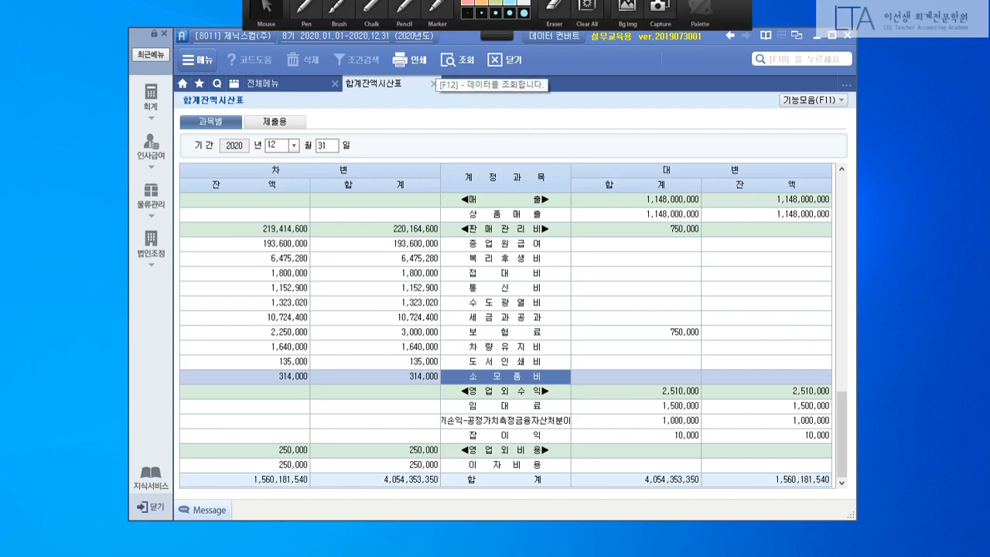
left_click(313, 9)
left_click_drag(323, 392, 325, 355)
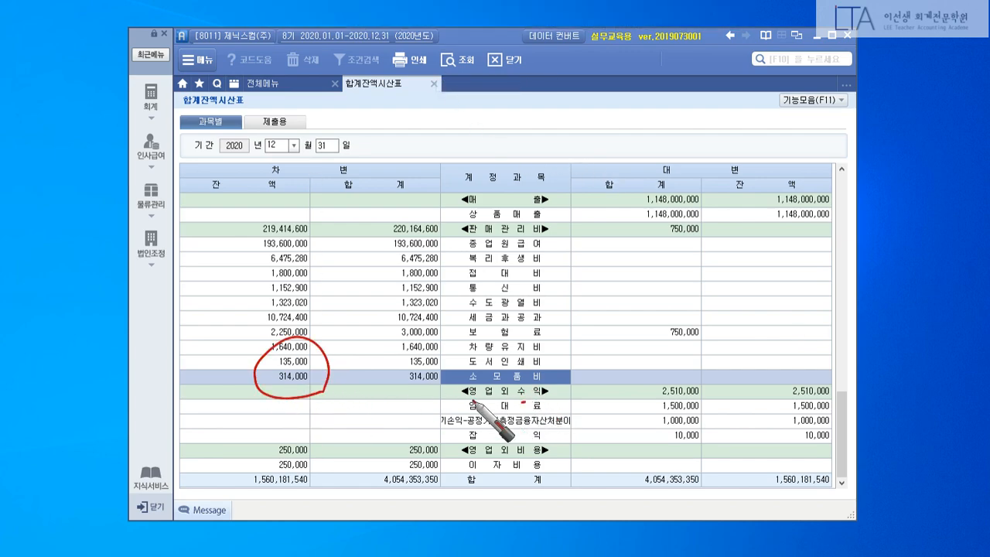
left_click_drag(492, 404, 541, 404)
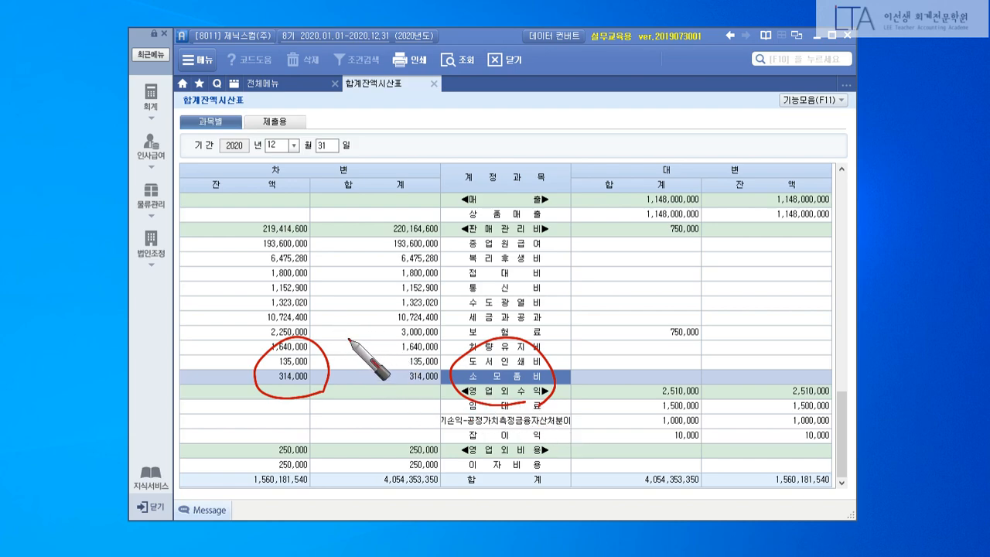
left_click_drag(348, 336, 378, 316)
mouse_move(382, 300)
left_mouse_down()
mouse_move(392, 310)
mouse_move(473, 292)
mouse_move(489, 276)
mouse_move(495, 304)
mouse_move(543, 260)
mouse_move(552, 282)
mouse_move(577, 267)
mouse_move(610, 280)
mouse_move(773, 258)
mouse_move(809, 274)
mouse_move(831, 250)
mouse_move(884, 258)
mouse_move(821, 312)
mouse_move(787, 323)
mouse_move(835, 315)
mouse_move(837, 327)
mouse_move(763, 322)
mouse_move(837, 365)
left_mouse_up()
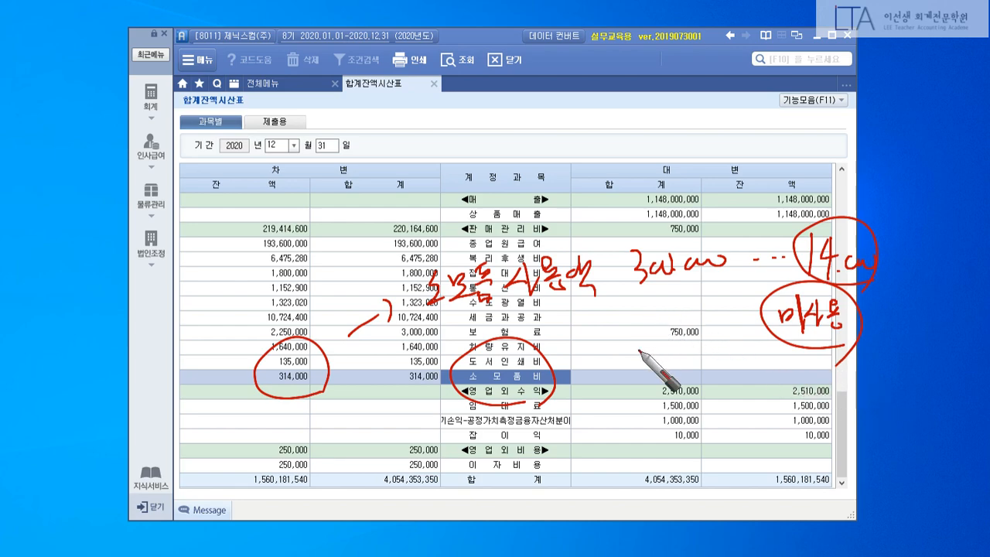
left_click_drag(445, 318, 727, 262)
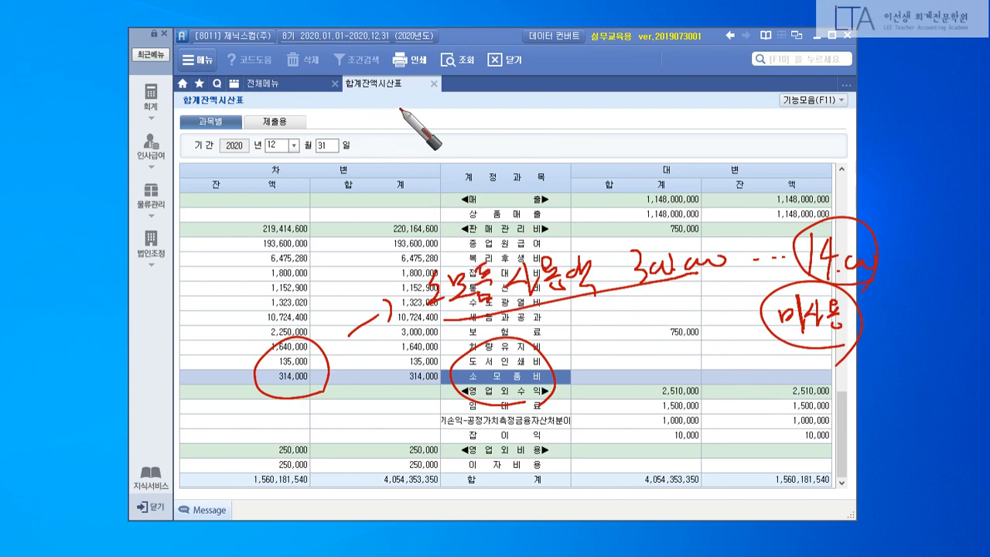
left_click_drag(395, 105, 384, 128)
mouse_move(392, 116)
left_mouse_down()
mouse_move(402, 126)
mouse_move(397, 146)
left_mouse_up()
mouse_move(384, 148)
left_mouse_down()
mouse_move(411, 146)
mouse_move(420, 128)
mouse_move(441, 146)
mouse_move(457, 113)
mouse_move(465, 131)
left_mouse_up()
left_click_drag(445, 137, 464, 147)
mouse_move(495, 116)
left_mouse_down()
mouse_move(497, 144)
mouse_move(518, 136)
left_mouse_up()
mouse_move(515, 123)
left_mouse_down()
mouse_move(516, 144)
mouse_move(564, 132)
left_mouse_up()
left_click(521, 142)
left_click_drag(599, 95, 579, 162)
mouse_move(627, 111)
left_mouse_down()
mouse_move(611, 142)
mouse_move(694, 141)
left_mouse_up()
left_click_drag(699, 108, 702, 152)
left_click_drag(741, 118, 741, 144)
mouse_move(755, 115)
left_mouse_down()
mouse_move(761, 144)
mouse_move(808, 135)
left_mouse_up()
left_click(767, 140)
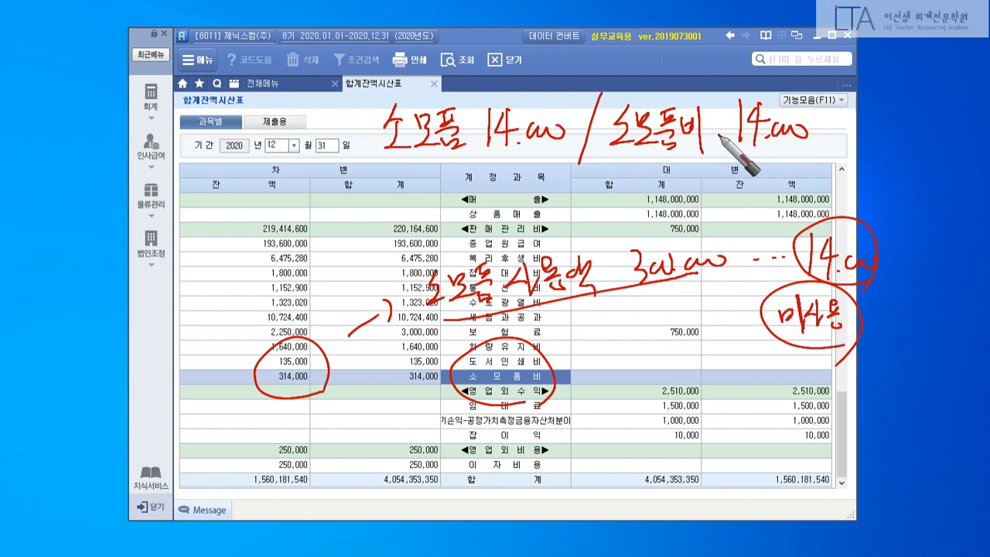
left_click_drag(714, 121, 725, 120)
left_click_drag(715, 129, 728, 133)
left_click_drag(718, 133, 735, 144)
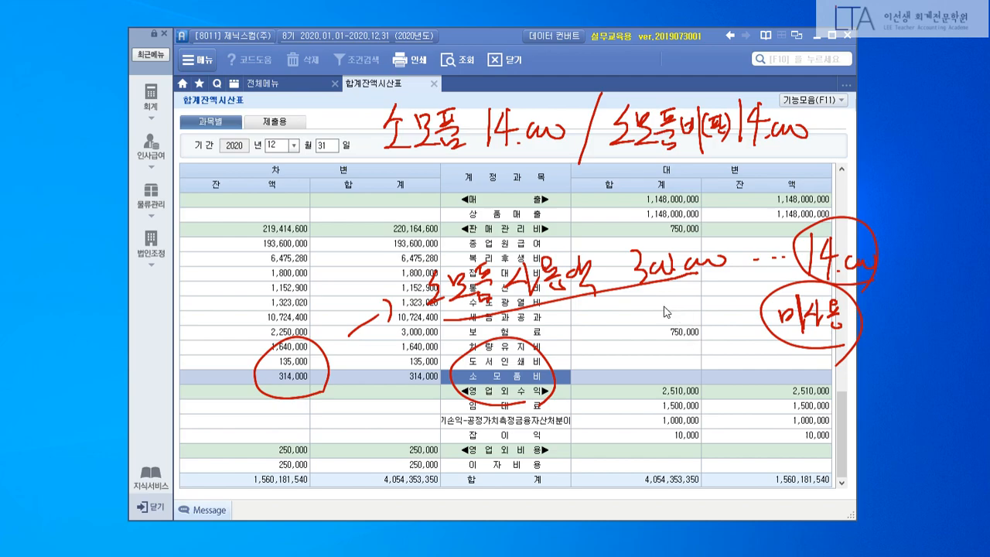
key("Escape")
Step: Display the account codes beside the account names in the trial balance with 계정과목코드보기
left_click(840, 100)
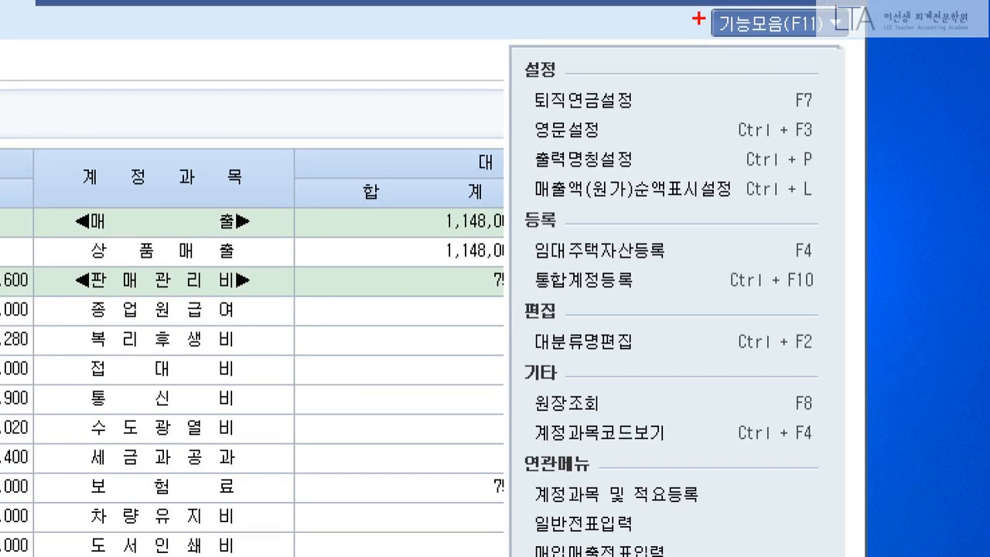
left_click_drag(695, 8, 882, 57)
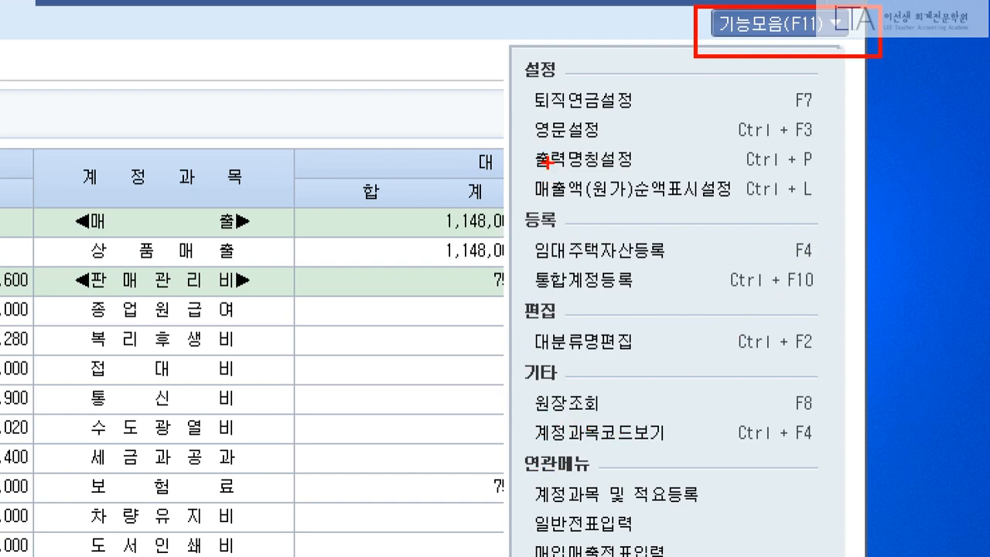
left_click_drag(511, 407, 833, 454)
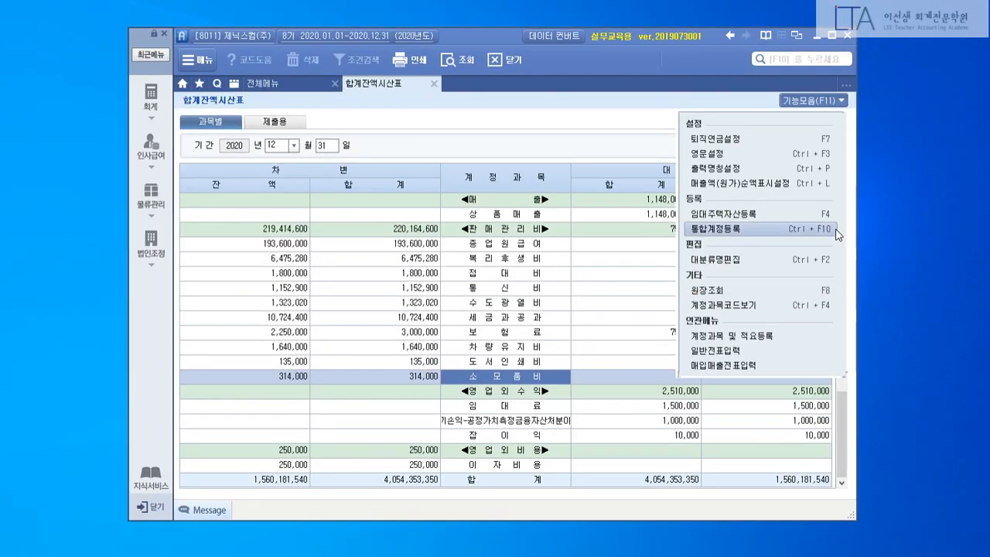
left_click(774, 432)
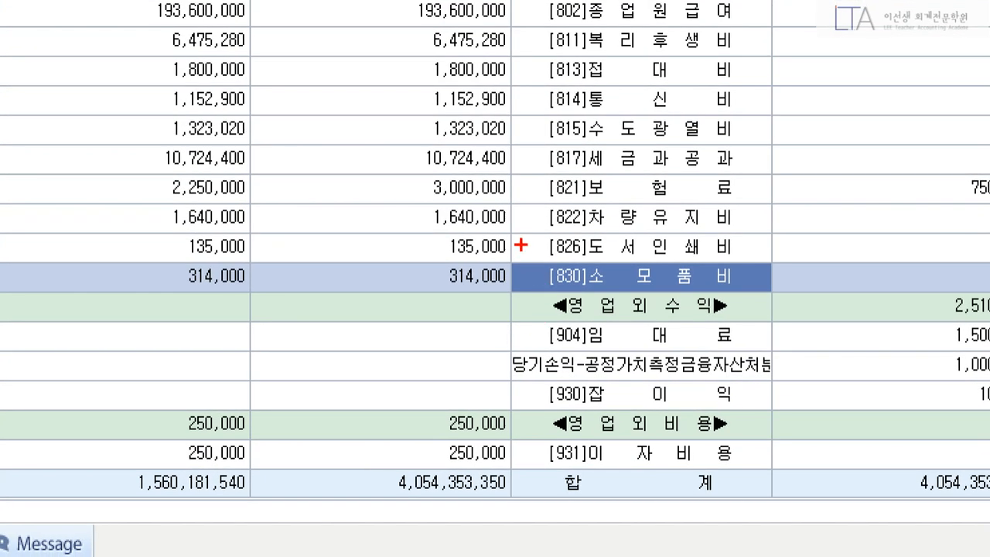
left_click_drag(521, 246, 766, 296)
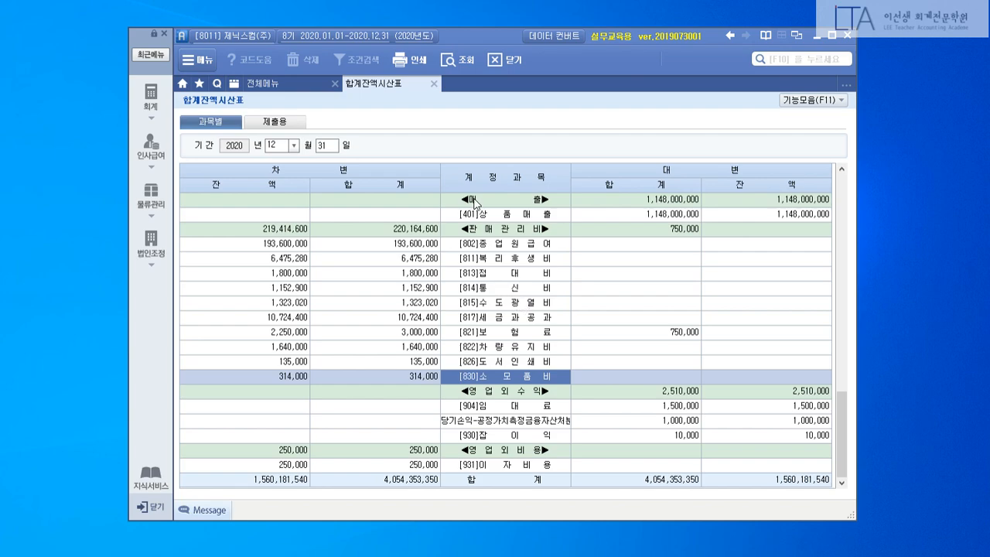
left_click(837, 100)
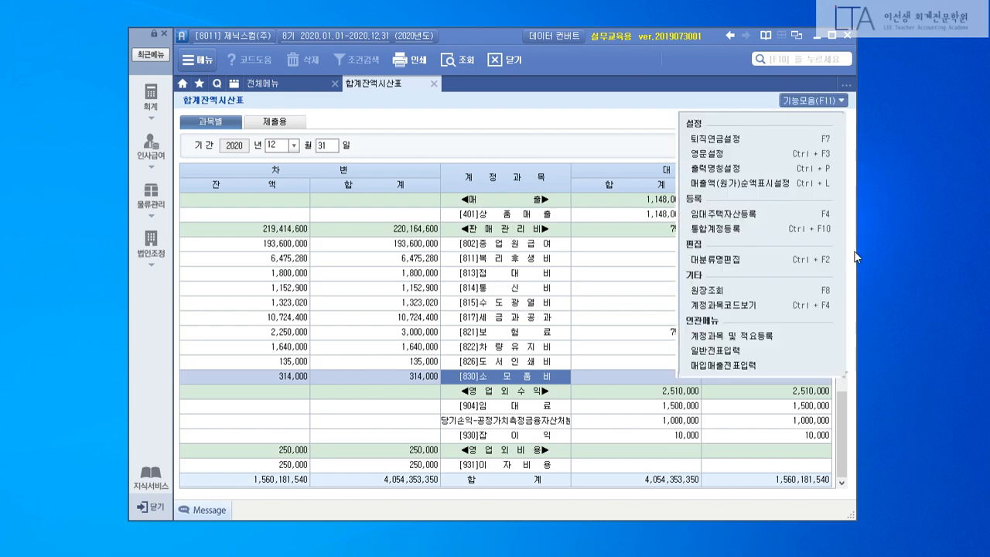
Step: Close the trial balance and open 일반전표입력 for December 31
left_click(434, 83)
left_click(399, 148)
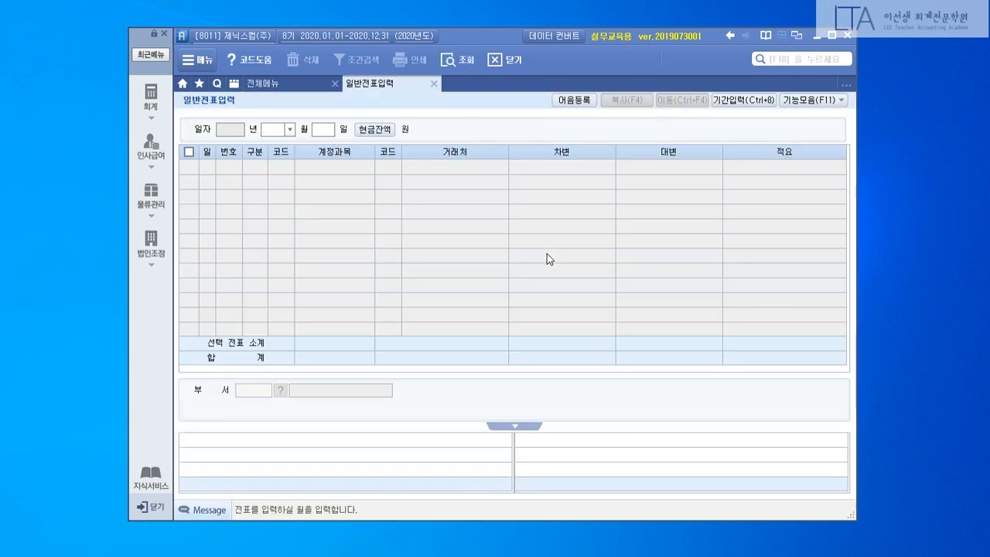
type("3")
key("Return")
Step: Enter a December 31 debit line for account 172 소모품 with an amount of 14,000
type("소")
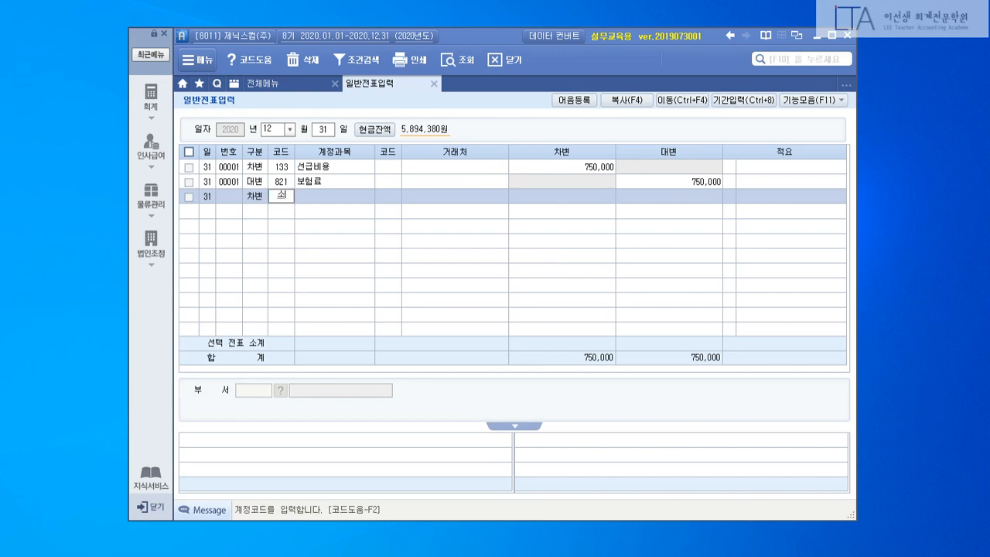
type("모")
key("Return")
key("Return")
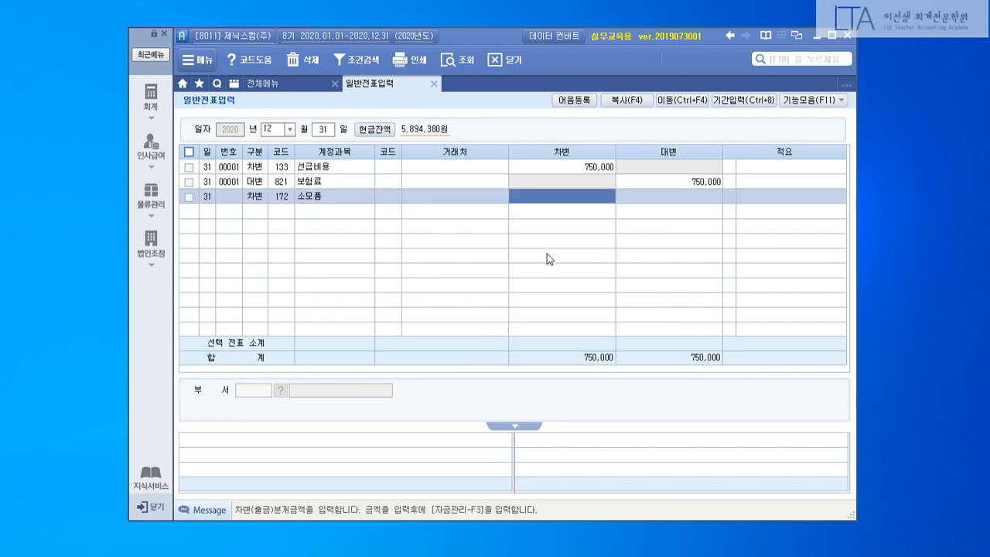
key("Return")
key("Return")
key("Return")
Step: Enter the matching credit line for account 830 소모품비 with an amount of 14,000, and close 일반전표입력
type("4830")
key("Return")
key("Return")
type("14000")
key("Return")
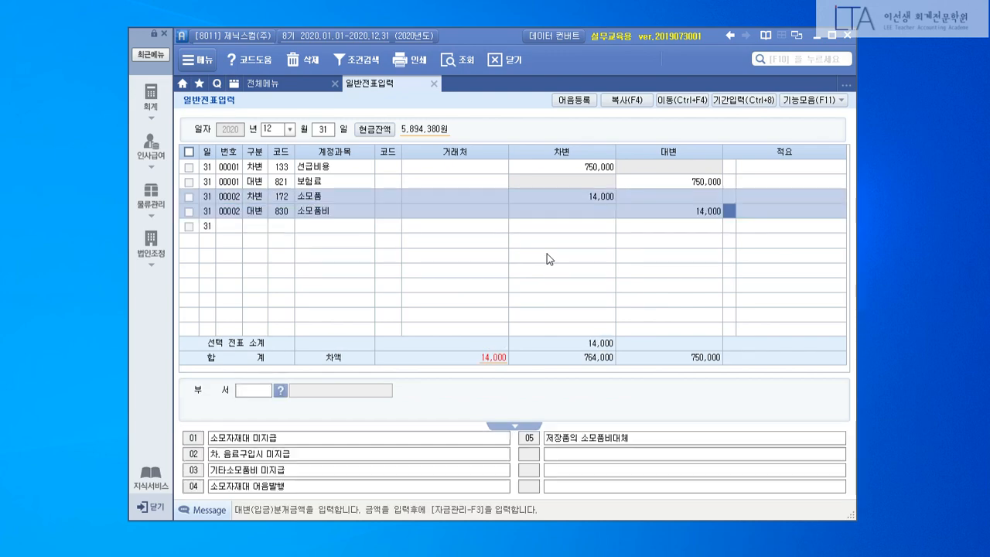
key("Return")
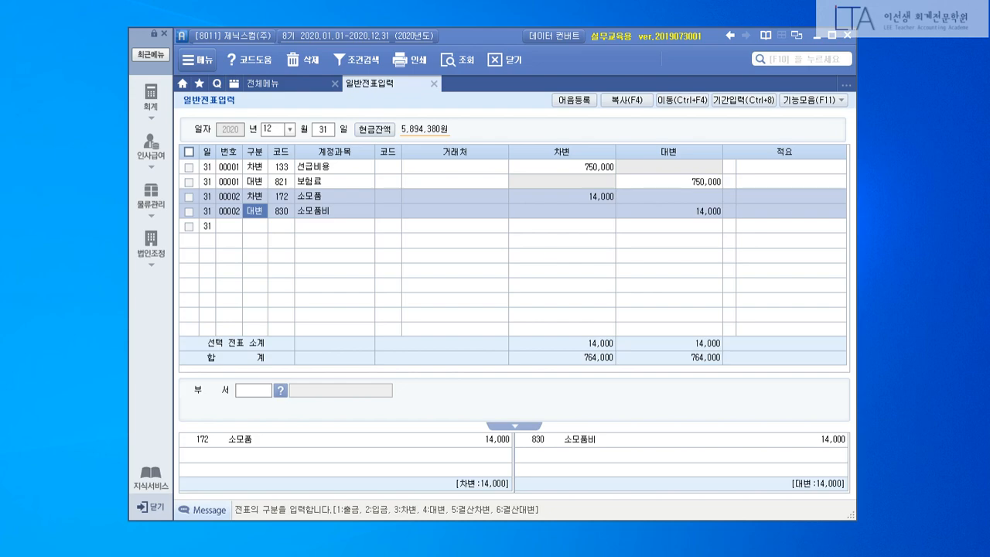
left_click_drag(177, 188, 738, 226)
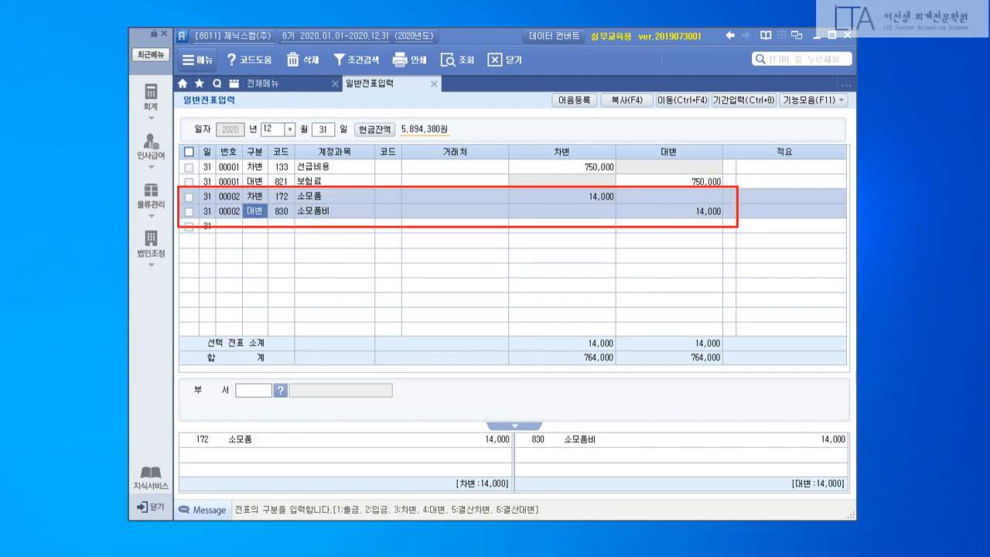
key("Escape")
key("Escape")
key("Escape")
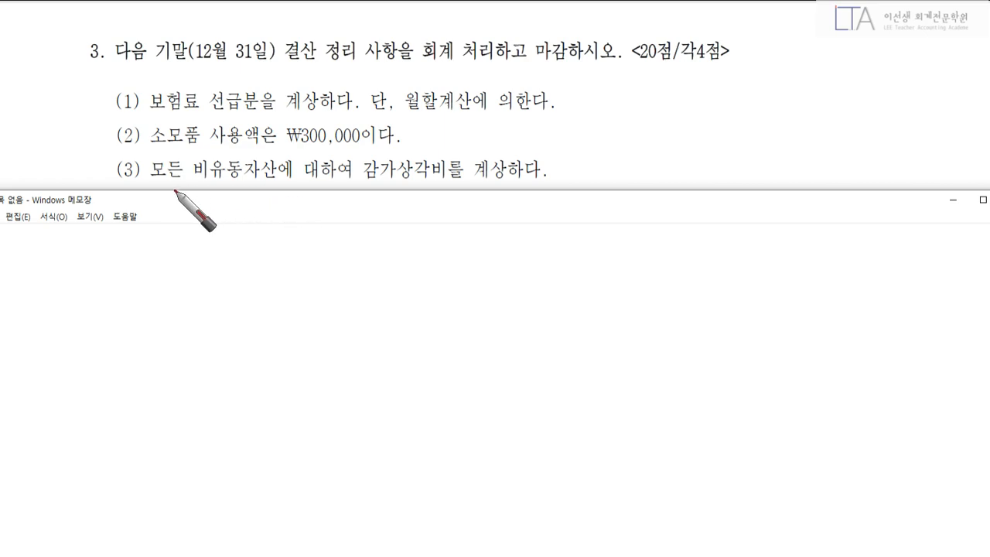
left_click_drag(149, 191, 288, 188)
left_click_drag(398, 186, 551, 185)
left_click_drag(167, 205, 180, 215)
left_click_drag(174, 218, 170, 230)
mouse_move(178, 219)
left_mouse_down()
mouse_move(185, 228)
mouse_move(197, 209)
left_mouse_up()
left_click_drag(192, 214, 203, 211)
left_click_drag(202, 203, 205, 222)
left_click_drag(202, 225, 203, 226)
left_click(219, 217)
mouse_move(242, 200)
left_mouse_down()
mouse_move(268, 228)
mouse_move(283, 221)
mouse_move(281, 232)
left_mouse_up()
right_click(361, 305)
left_click(267, 274)
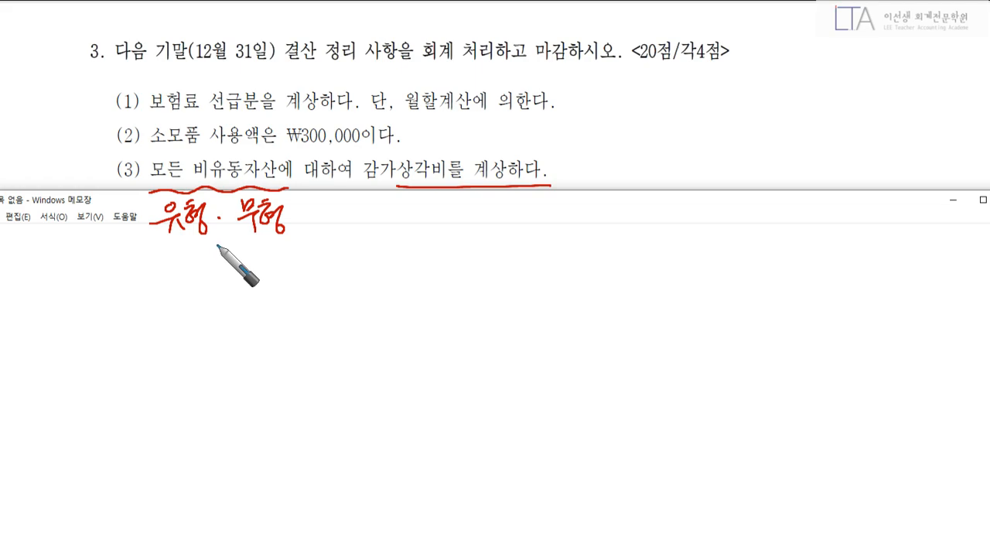
left_click_drag(203, 232, 210, 235)
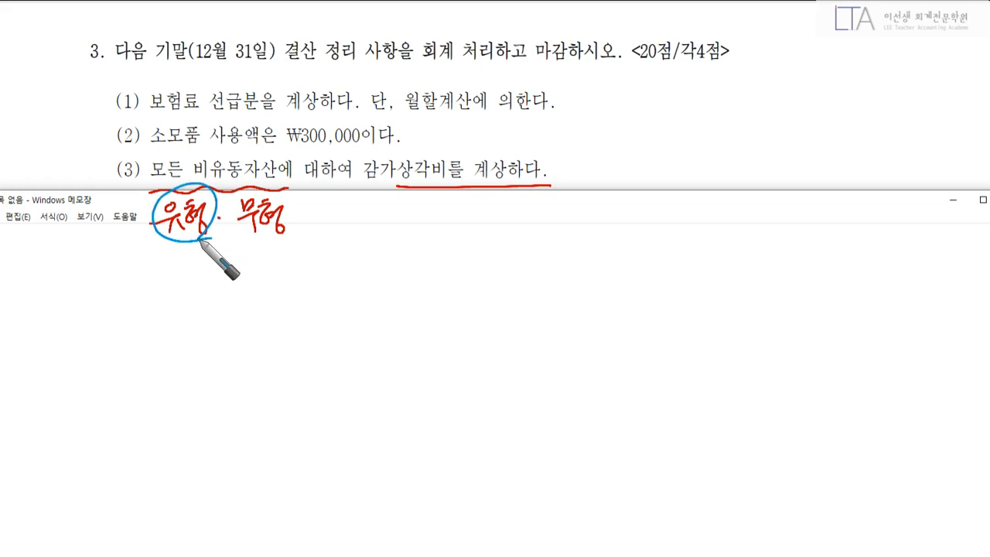
left_click_drag(298, 216, 275, 248)
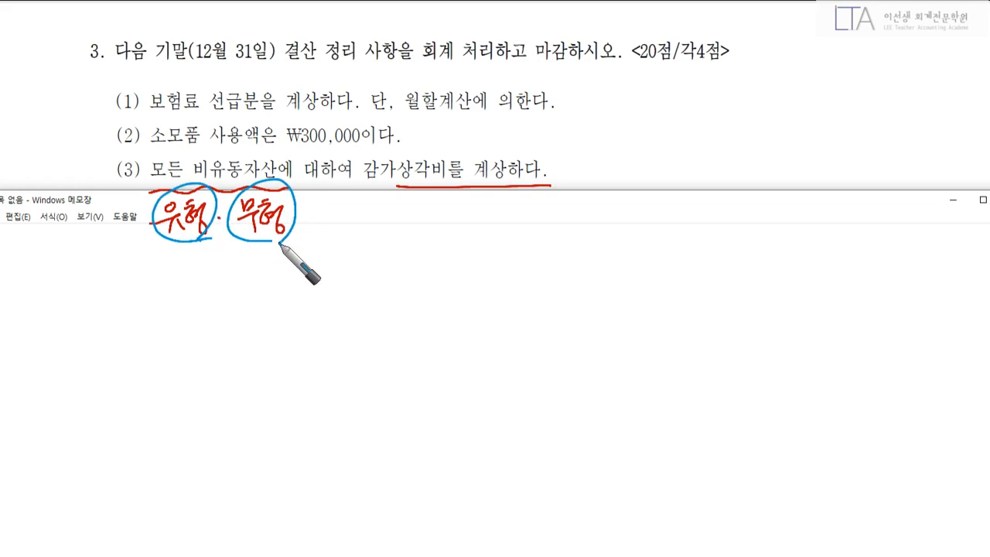
left_click_drag(366, 185, 555, 192)
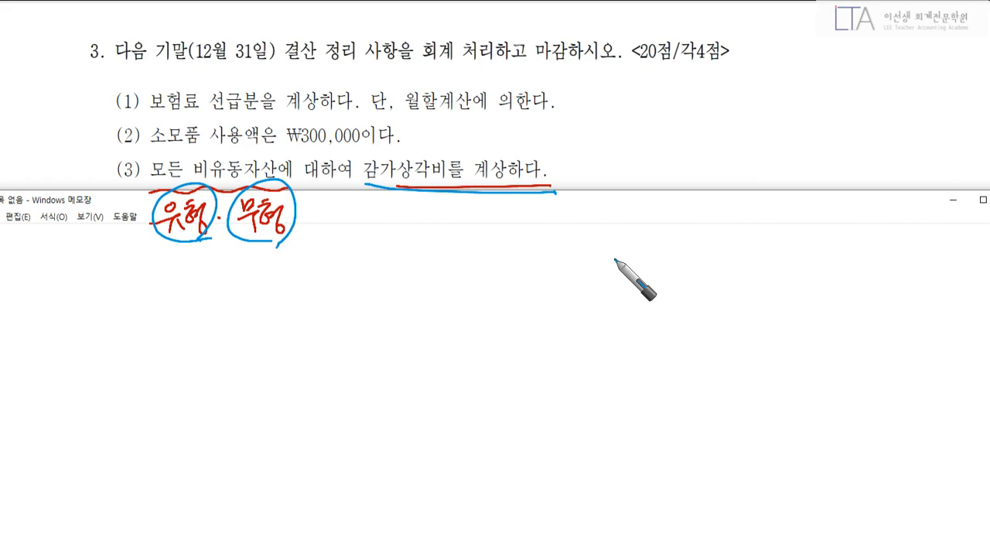
key("Escape")
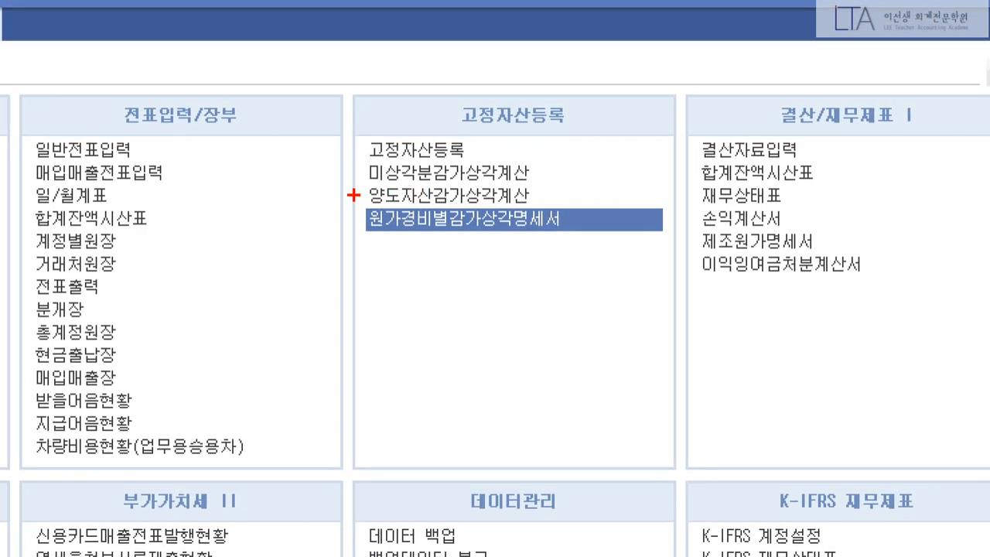
Step: Open 원가경비별감가상각명세서 and query 유형자산총괄 with 경비구분 0.전체 and 자산구분 1.전체표시 to examine 당기상각비 by account
left_click_drag(353, 195, 574, 240)
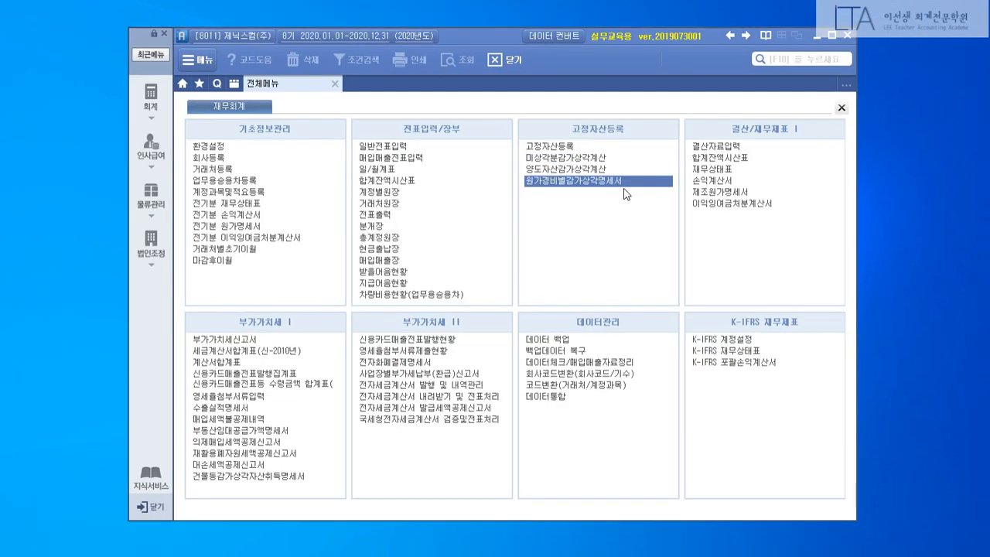
left_click(624, 185)
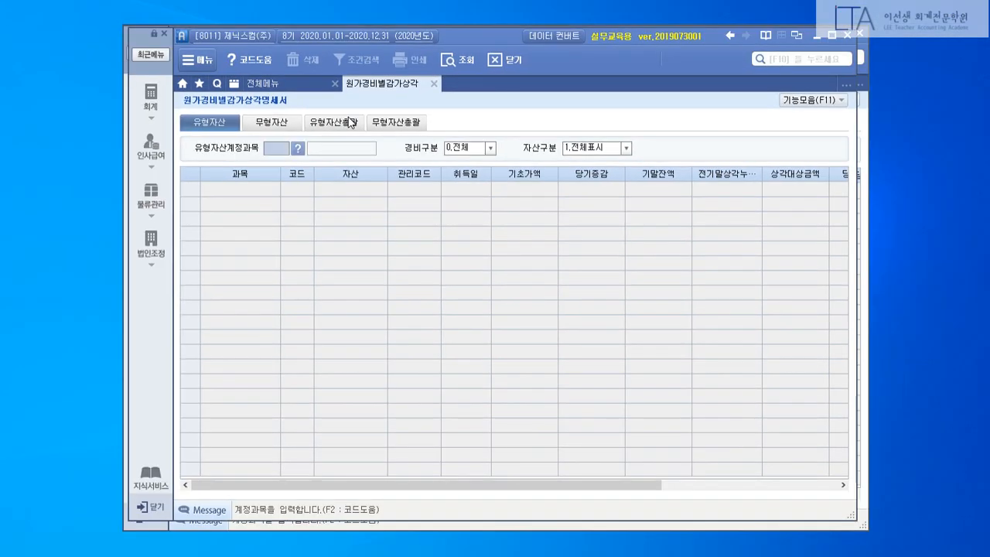
left_click(345, 124)
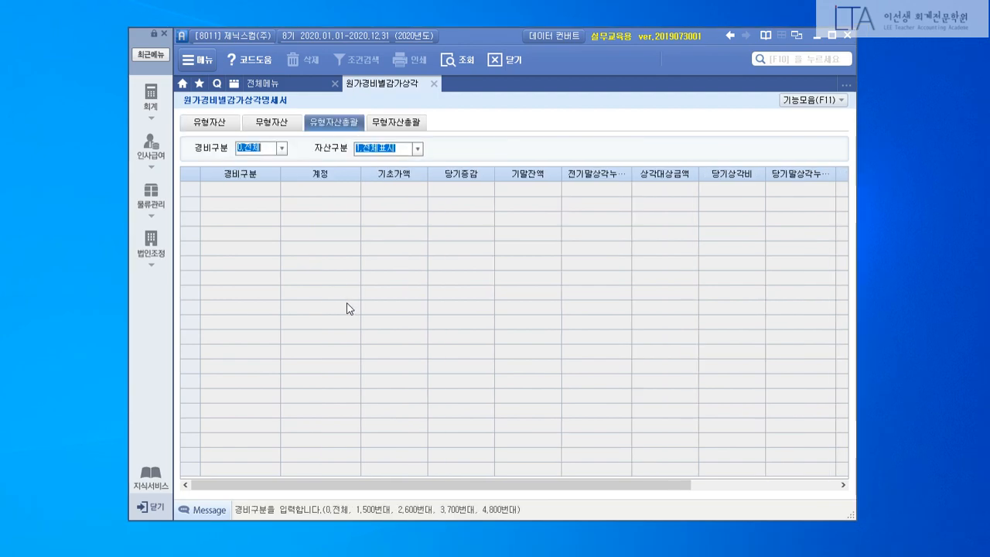
key("Return")
key("Return")
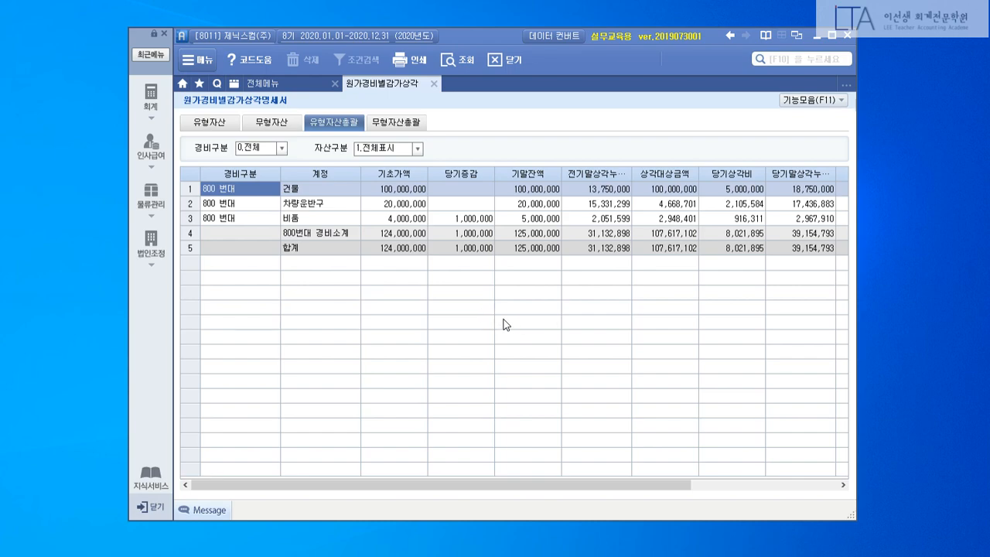
left_click_drag(276, 161, 352, 226)
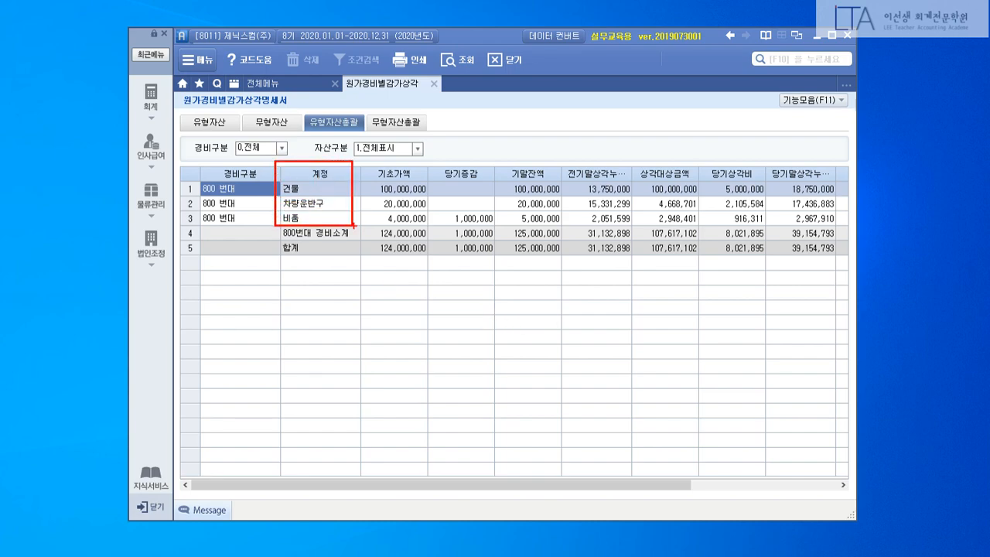
left_click_drag(701, 168, 767, 228)
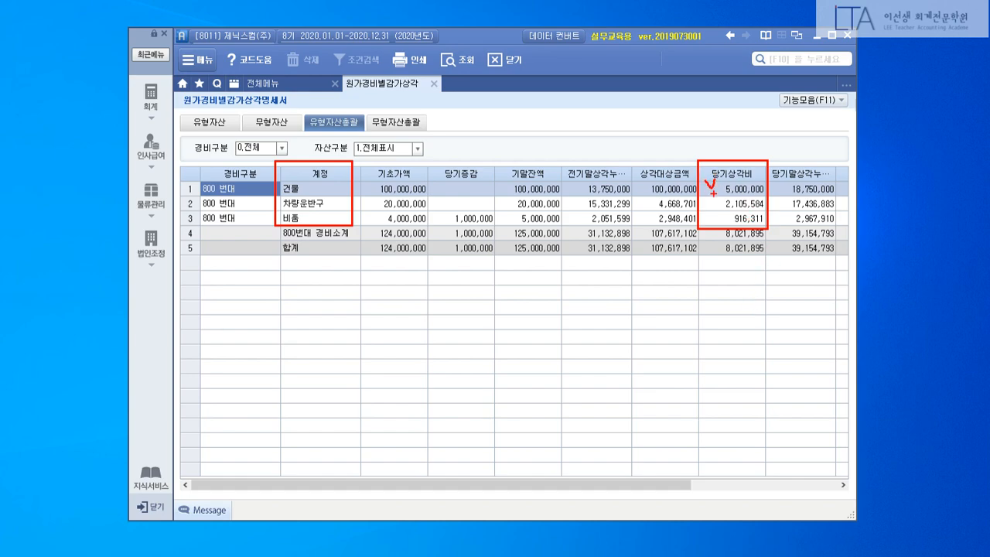
Step: Query 무형자산총괄 for intangible assets, and return to 유형자산총괄 to check the 당기상각비 of 건물
key("Escape")
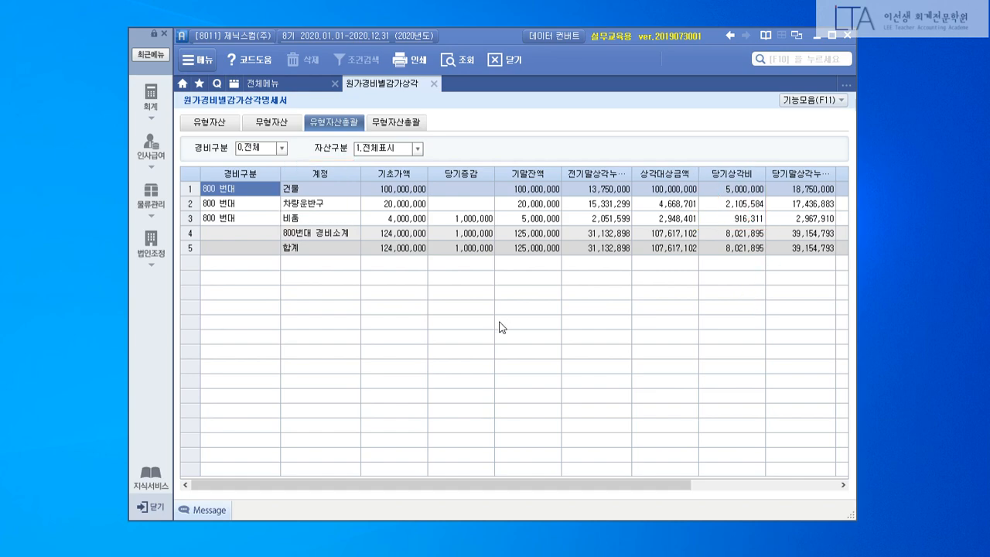
left_click(396, 124)
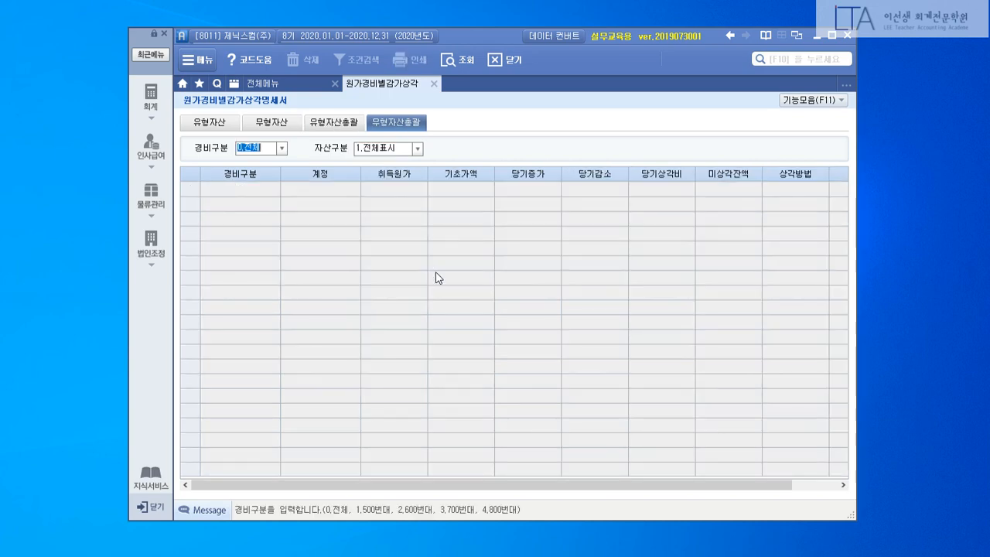
left_click(460, 60)
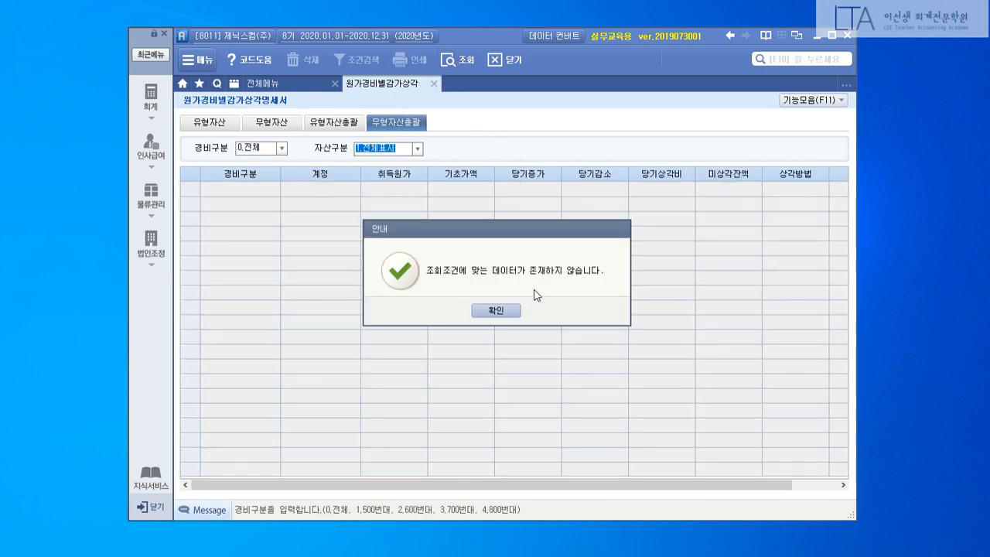
left_click(496, 311)
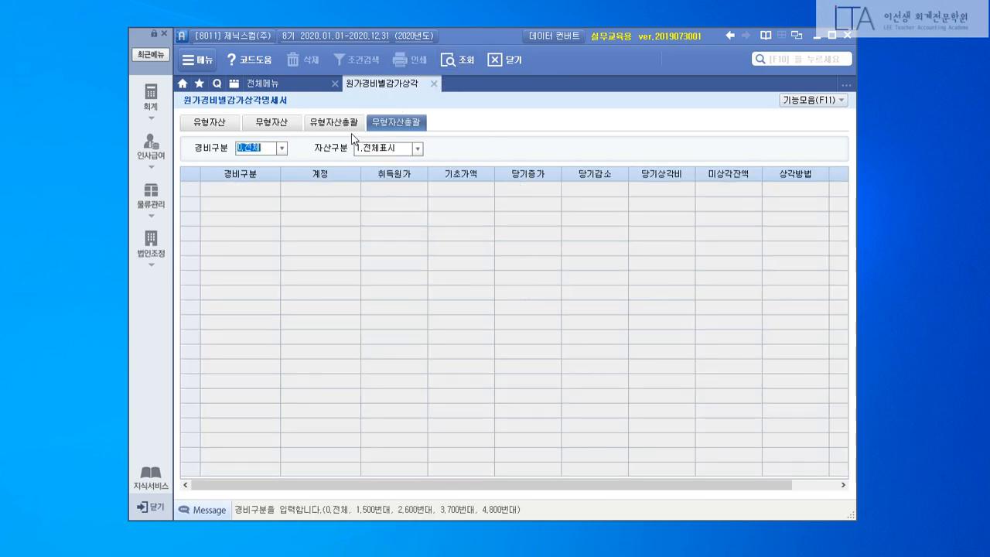
left_click(334, 122)
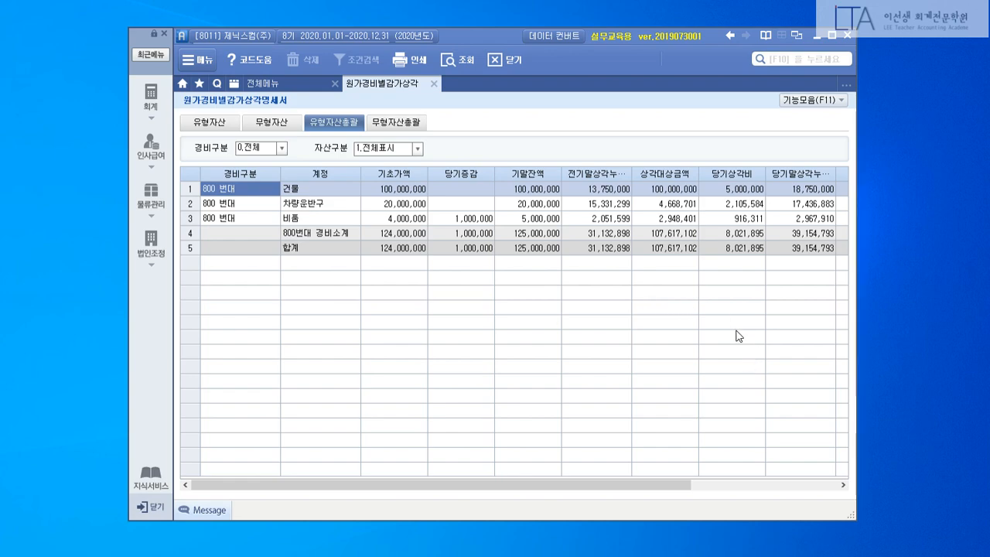
left_click(735, 189)
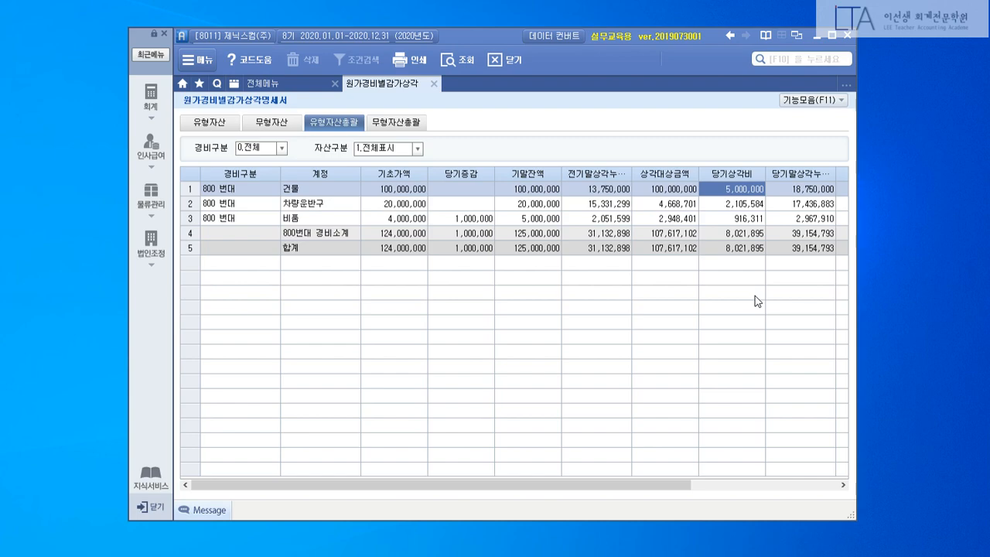
Step: Open 결산자료입력 for January through December 2020 and accept the 매출원가 및 경비선택 dialog without entries
key("F10")
type("결산자료")
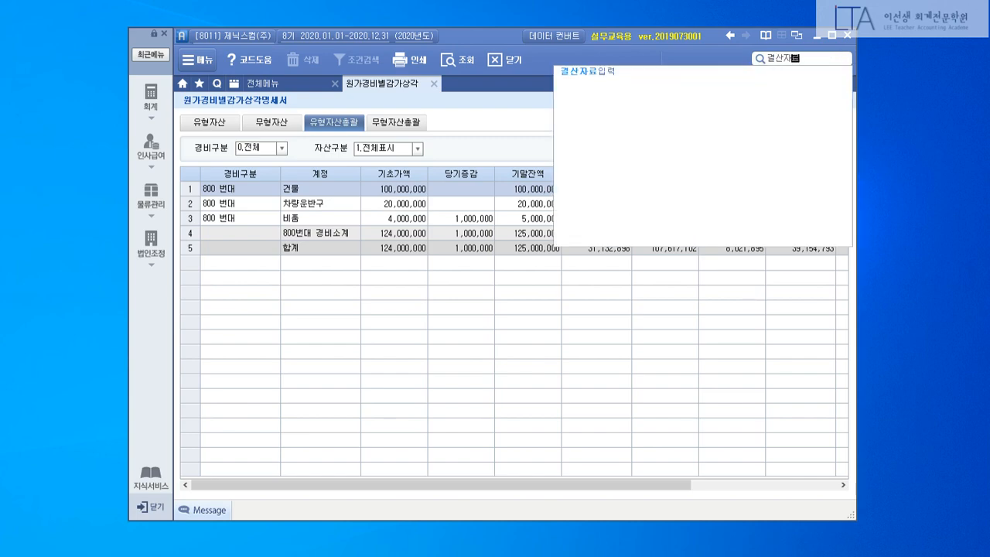
key("Down")
key("Return")
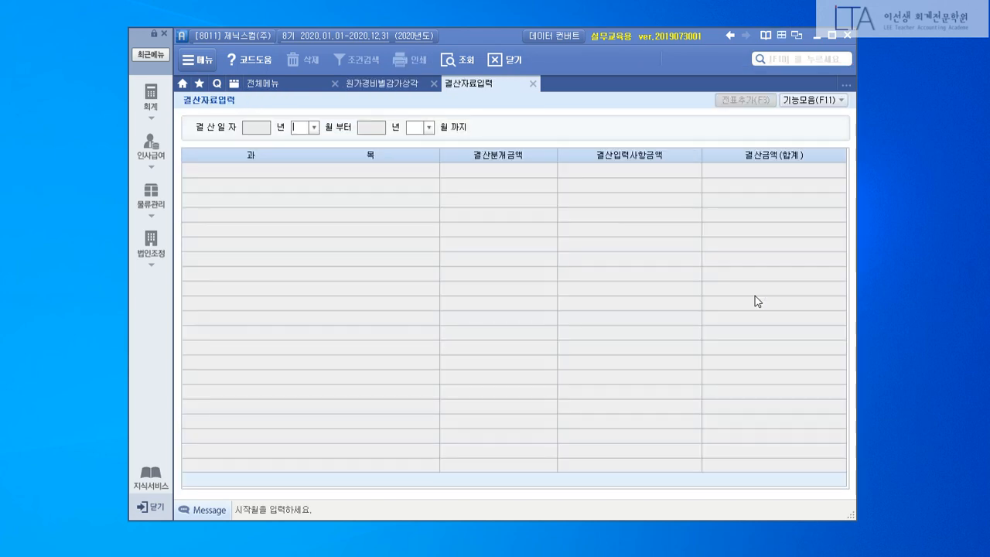
type("01")
key("Return")
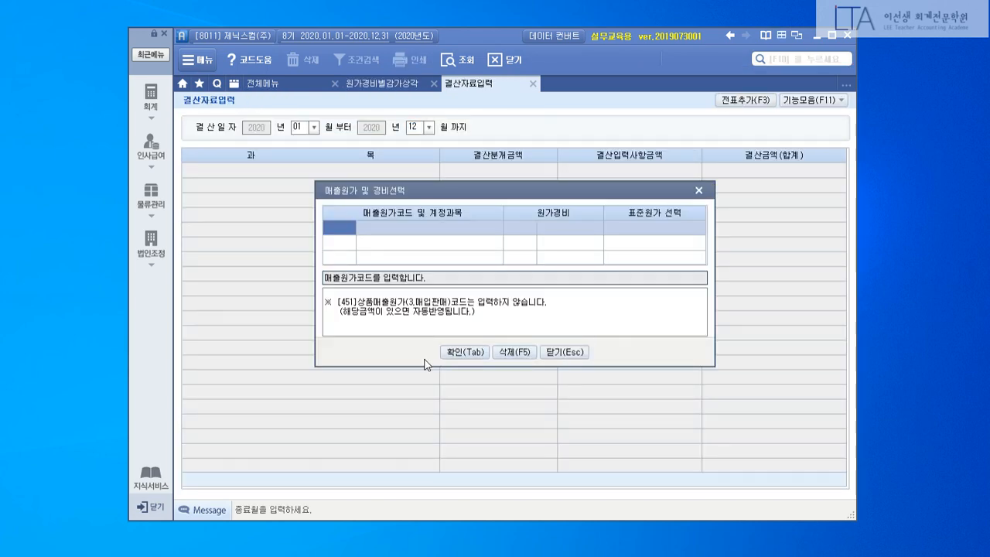
left_click(456, 352)
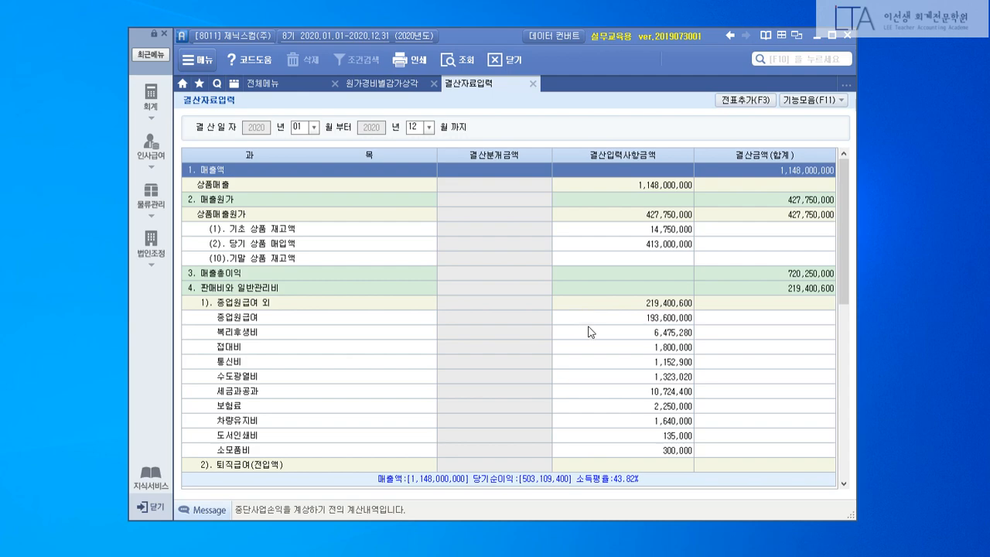
Step: Find the 건물 line under 4). 감가상각비 in 결산자료입력
key("ctrl+f")
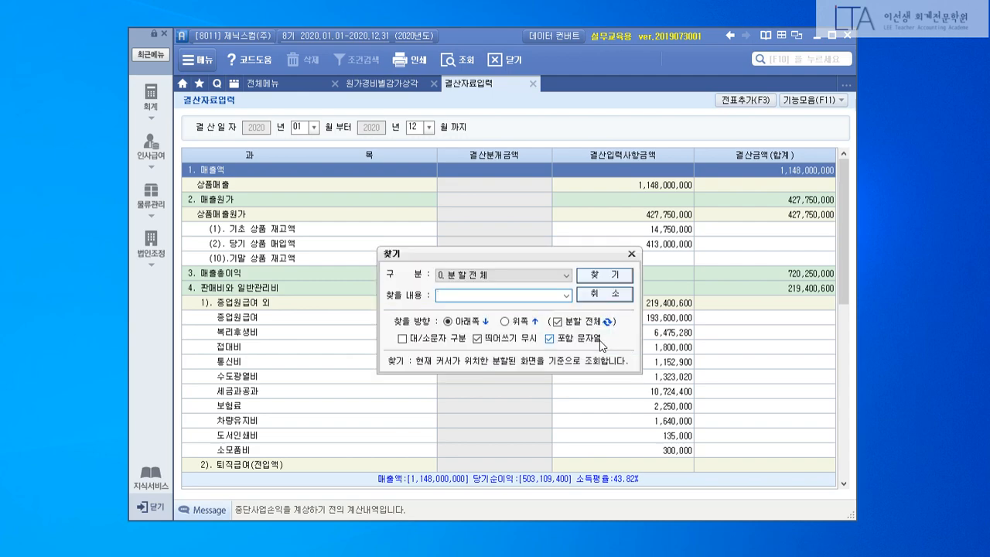
type("건물")
key("Return")
left_click(631, 253)
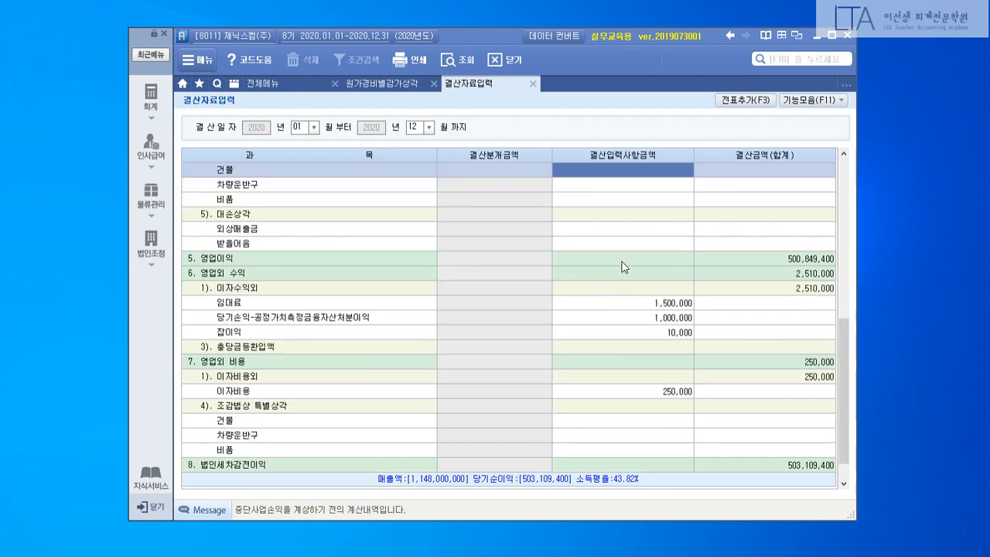
scroll(621, 271, "up", 3)
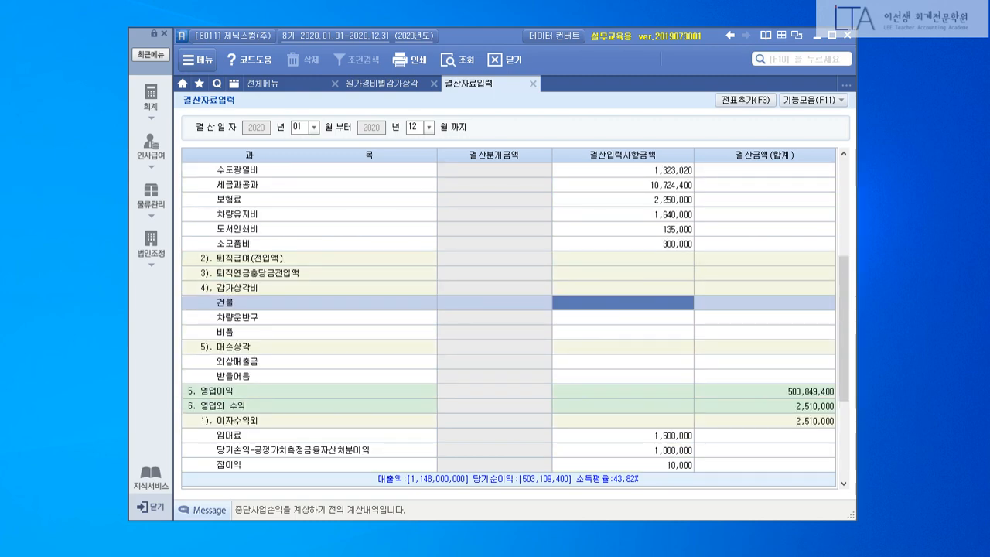
mouse_move(193, 277)
left_mouse_down()
mouse_move(526, 334)
mouse_move(702, 343)
left_mouse_up()
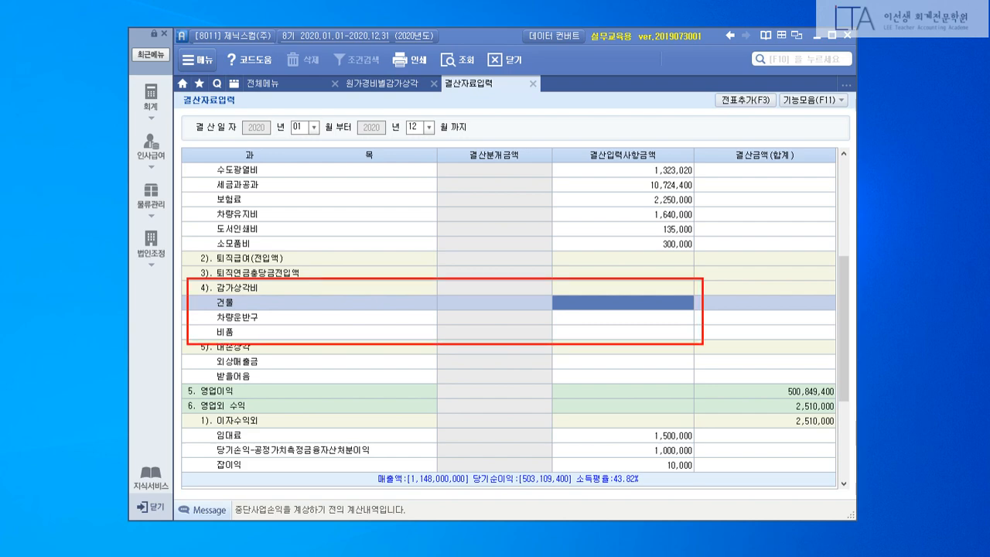
key("Escape")
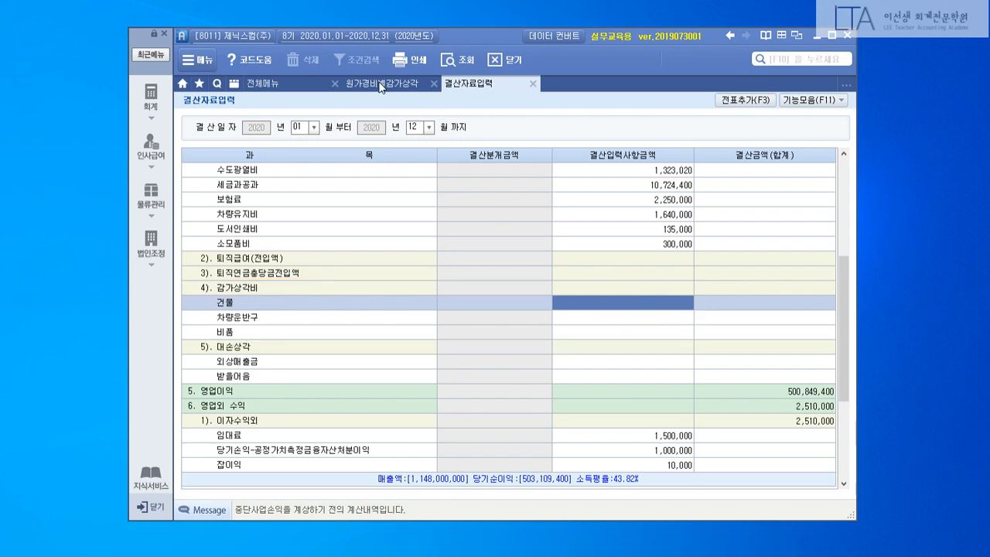
Step: Check the 당기상각비 of 건물 in 원가경비별감가상각명세서 and enter 5,000,000 as its 결산입력사항금액 under 감가상각비
left_click(381, 84)
left_click(301, 192)
left_click(722, 193)
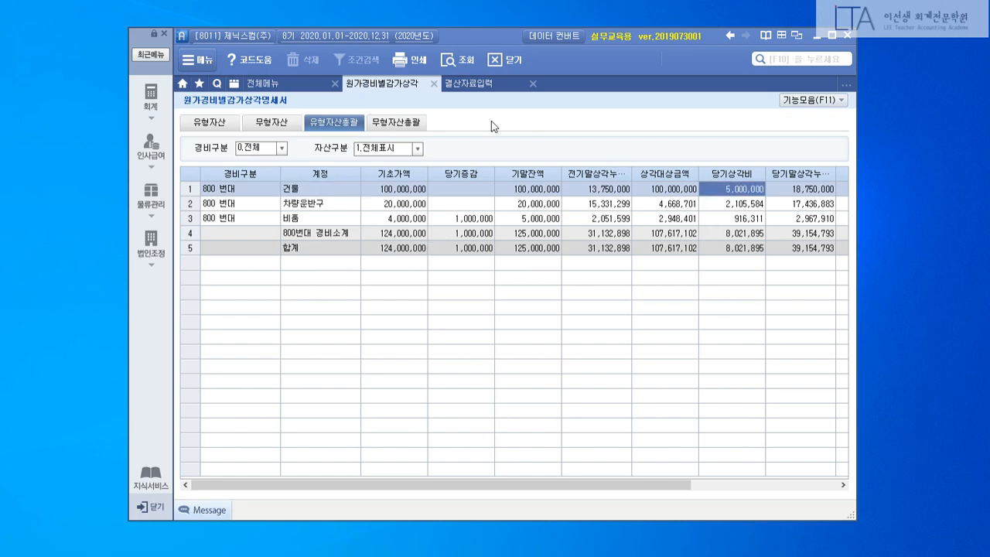
left_click(469, 84)
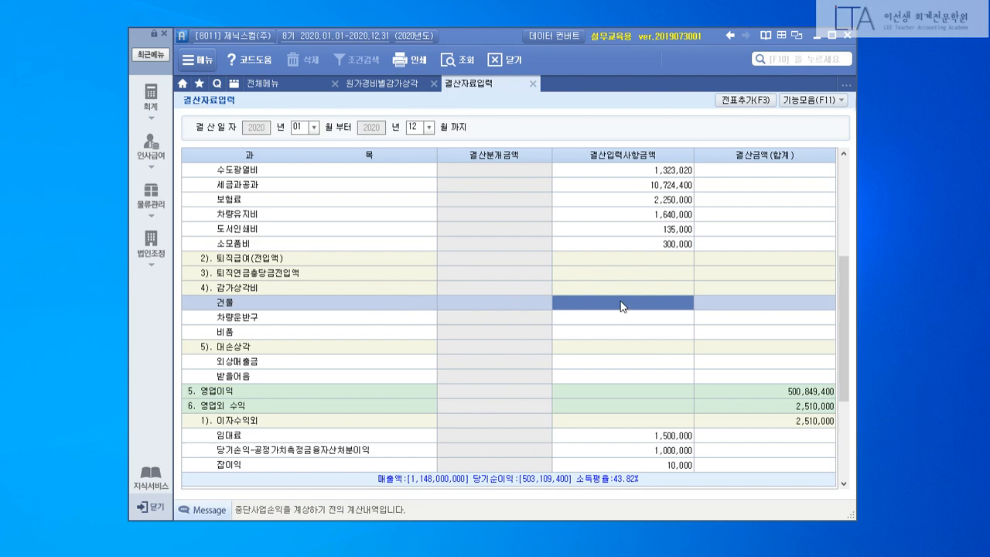
type("5,000,000")
left_click(628, 321)
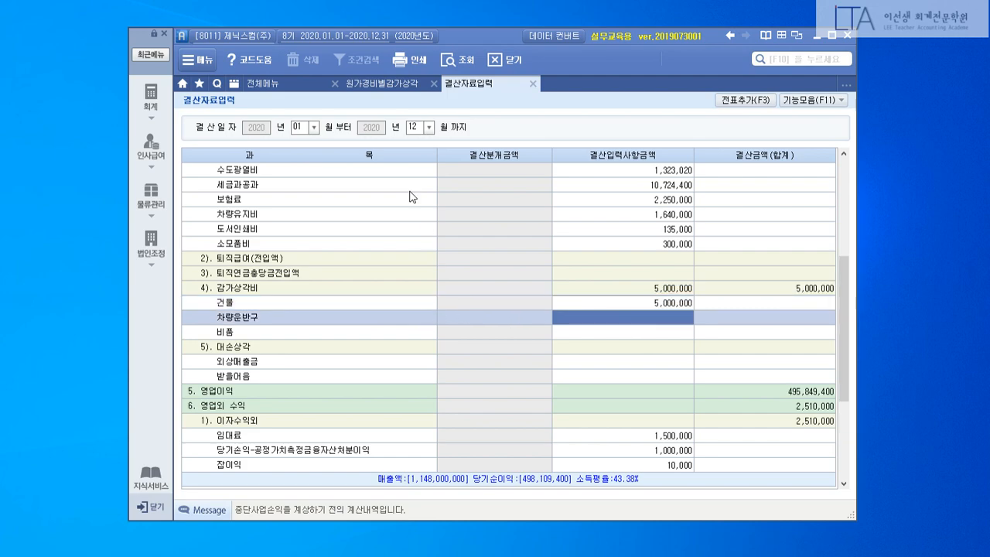
Step: Check the 당기상각비 of 차량운반구 in 원가경비별감가상각명세서 and enter 2,105,584 on its 감가상각비 line in 결산자료입력
left_click(387, 83)
left_click(731, 205)
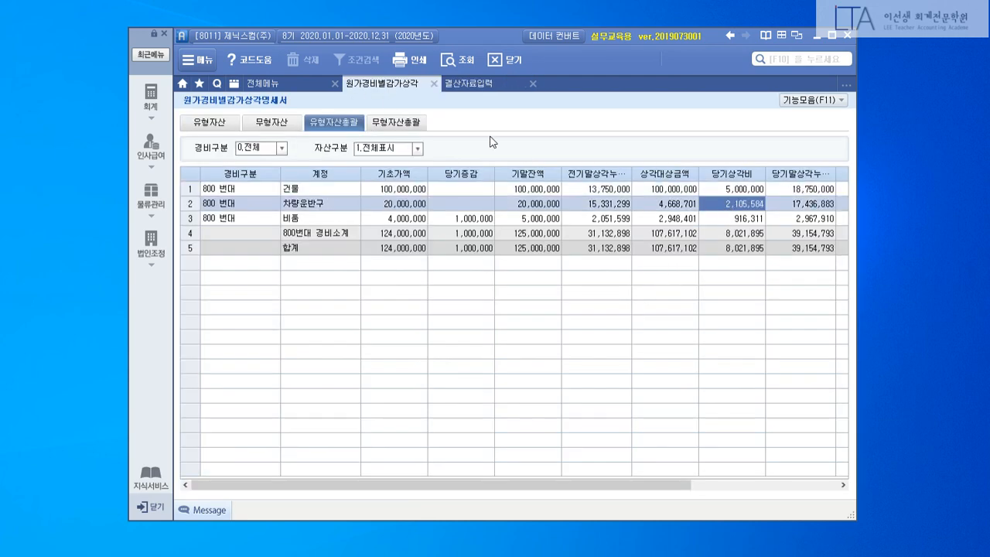
left_click(481, 85)
type("2,105,584")
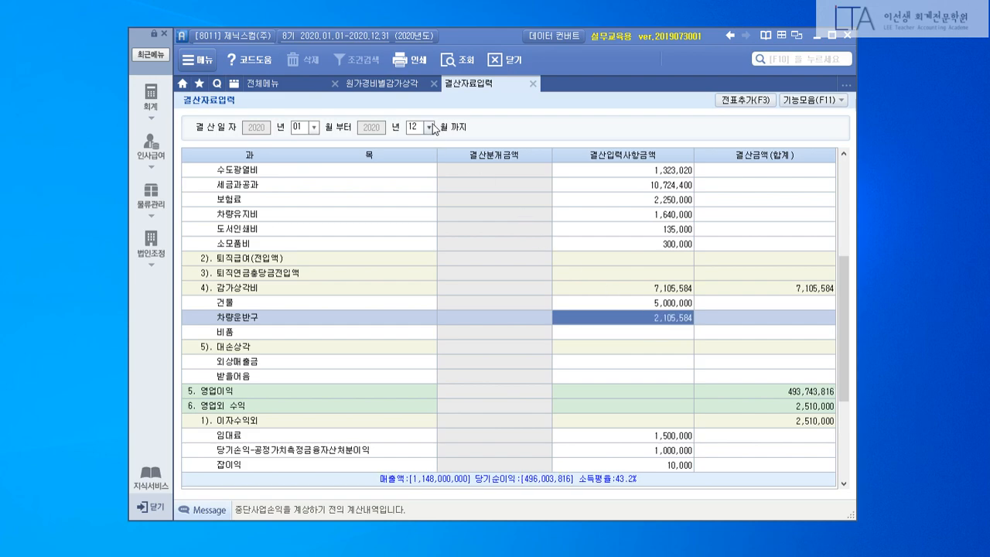
Step: Enter the 비품 depreciation of 916,311 from 원가경비별감가상각명세서 in 결산자료입력, and close the depreciation statement
left_click(394, 83)
left_click(746, 220)
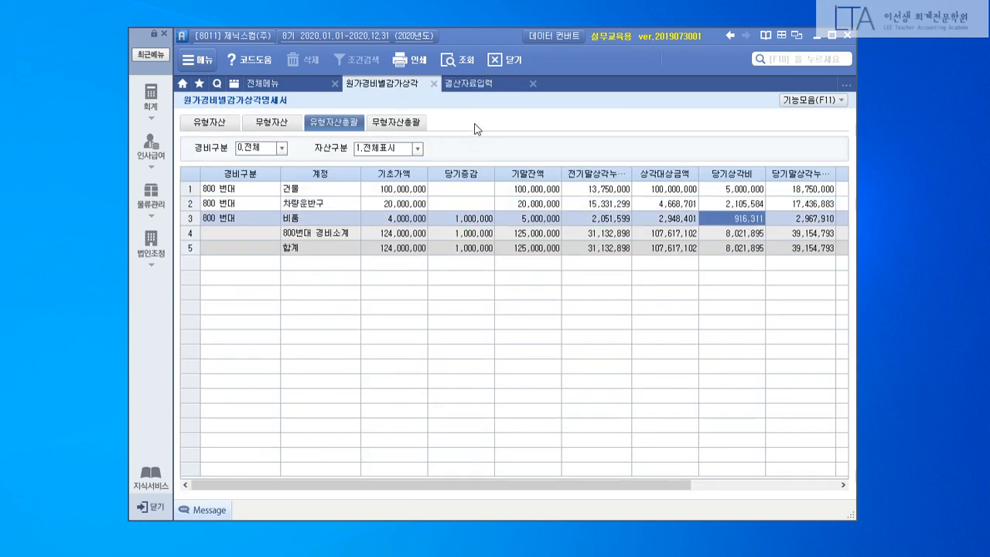
left_click(480, 85)
left_click(685, 331)
type("916,311")
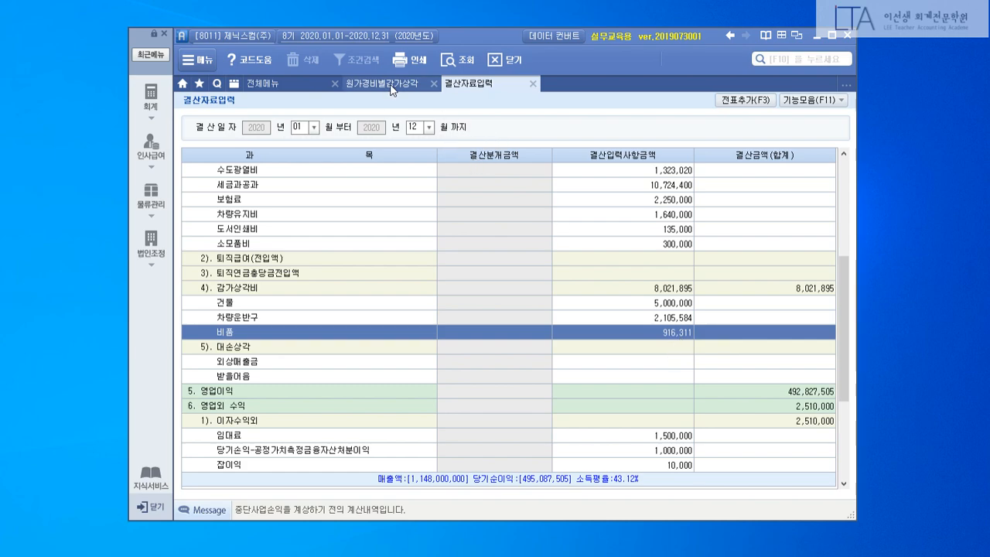
left_click(410, 83)
left_click(434, 84)
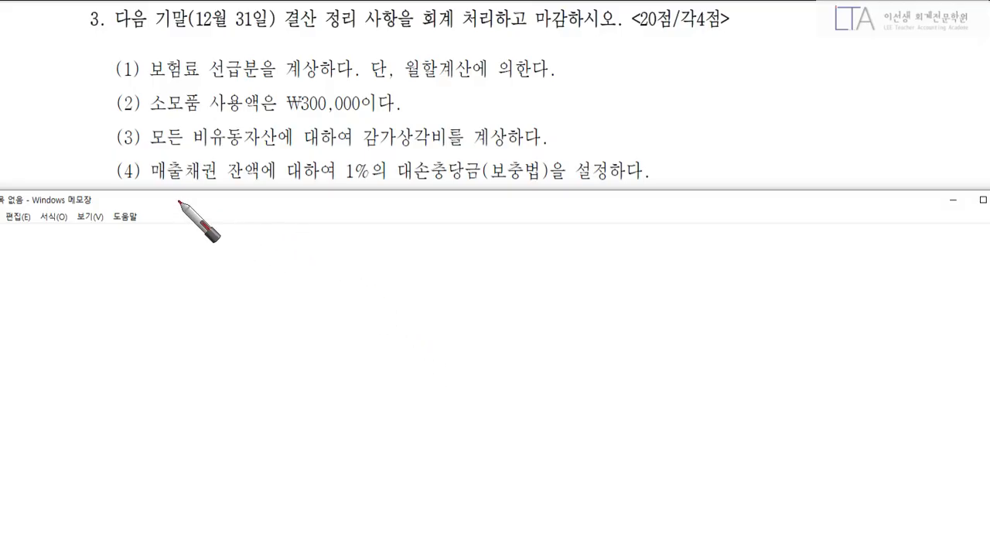
left_click_drag(149, 189, 263, 186)
left_click_drag(335, 169, 560, 184)
mouse_move(141, 155)
left_mouse_down()
mouse_move(142, 164)
mouse_move(255, 154)
left_mouse_up()
left_click_drag(169, 199, 224, 278)
mouse_move(216, 224)
left_mouse_down()
mouse_move(257, 232)
mouse_move(273, 214)
mouse_move(294, 232)
mouse_move(317, 210)
mouse_move(317, 221)
mouse_move(338, 217)
mouse_move(337, 230)
left_mouse_up()
mouse_move(244, 268)
left_mouse_down()
mouse_move(301, 261)
mouse_move(314, 265)
mouse_move(289, 276)
mouse_move(313, 269)
mouse_move(329, 279)
left_mouse_up()
left_click(352, 219)
left_click(355, 270)
left_click_drag(335, 179, 500, 184)
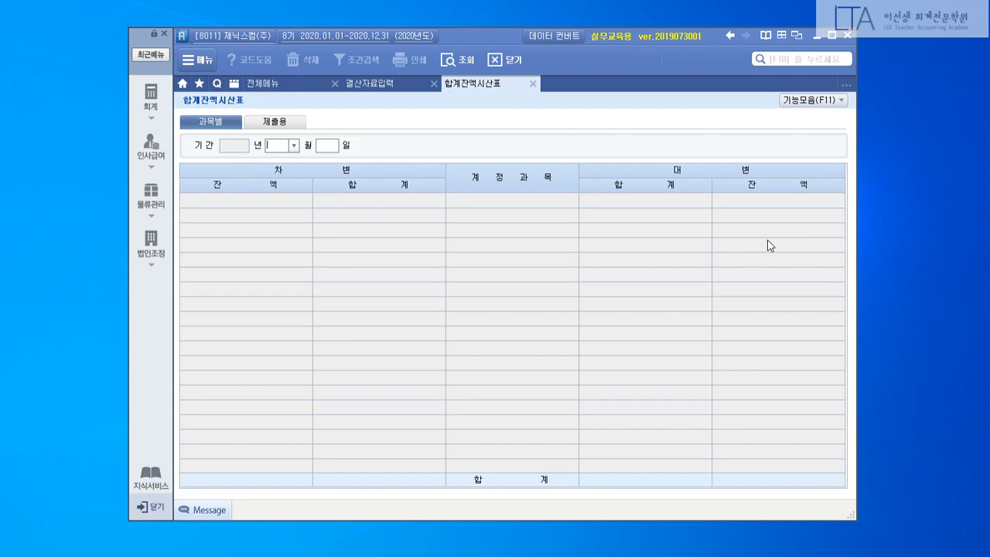
Step: Query 합계잔액시산표 for December 31 to examine the balances of 외상매출금, 받을어음 and their 대손충당금
type("12")
key("Return")
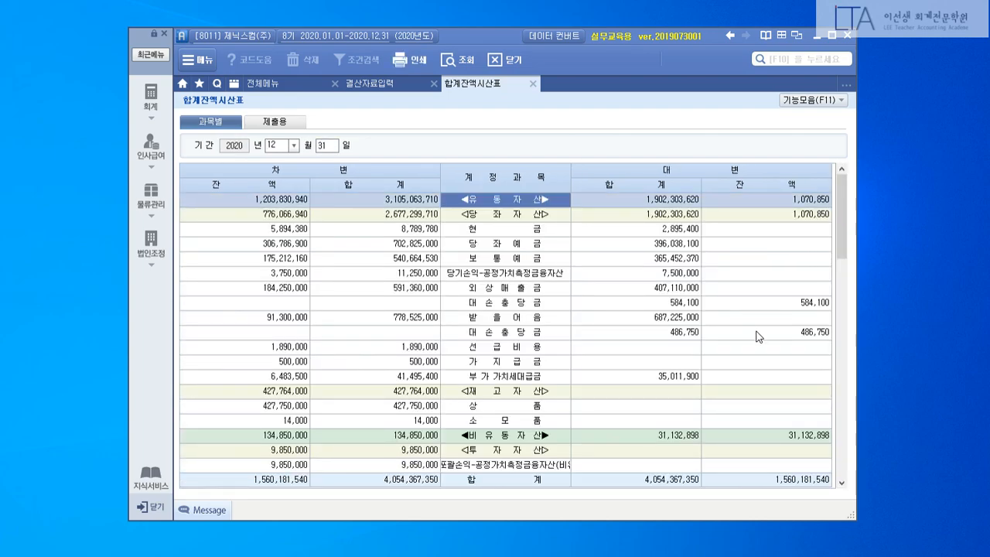
scroll(756, 335, "down", 3)
left_click_drag(846, 255, 847, 231)
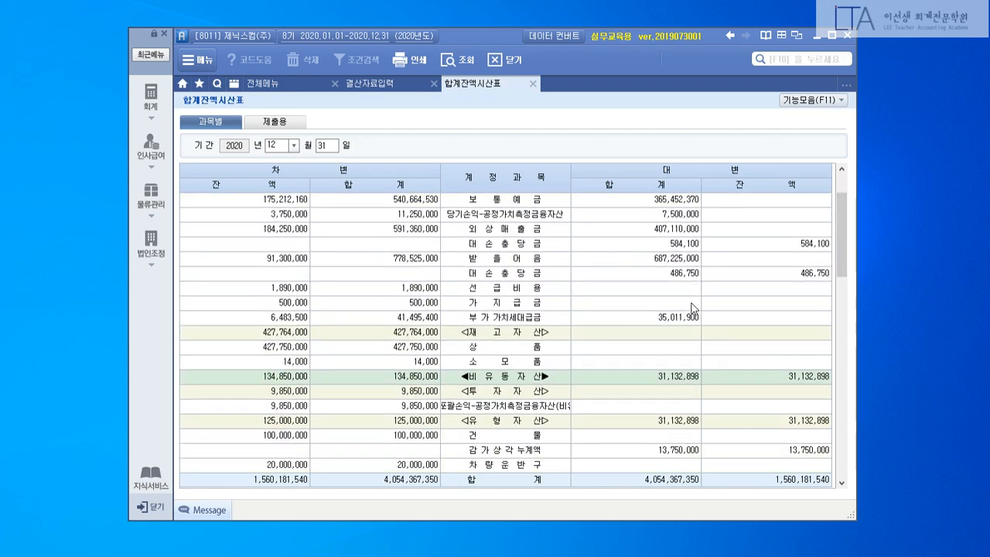
left_click_drag(457, 215, 550, 236)
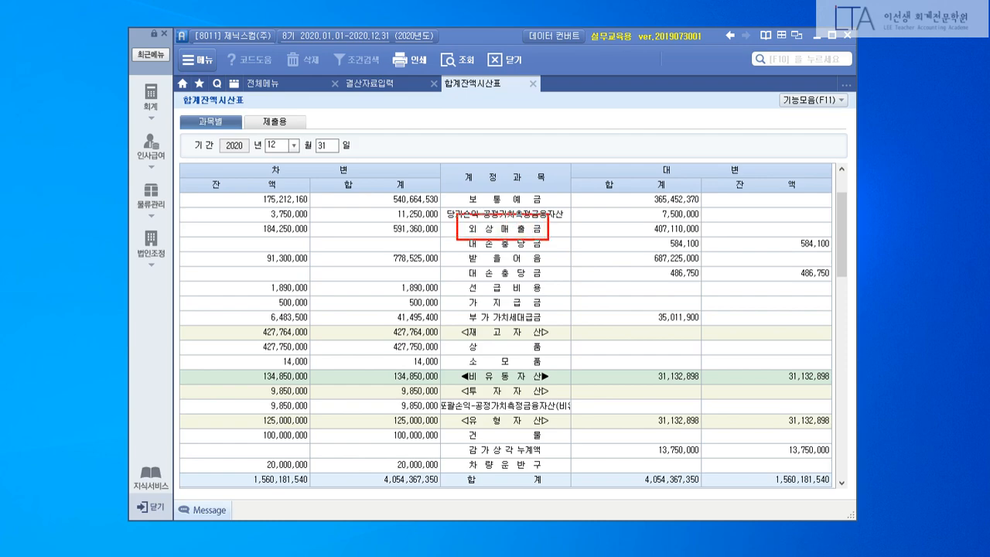
left_click_drag(250, 214, 315, 241)
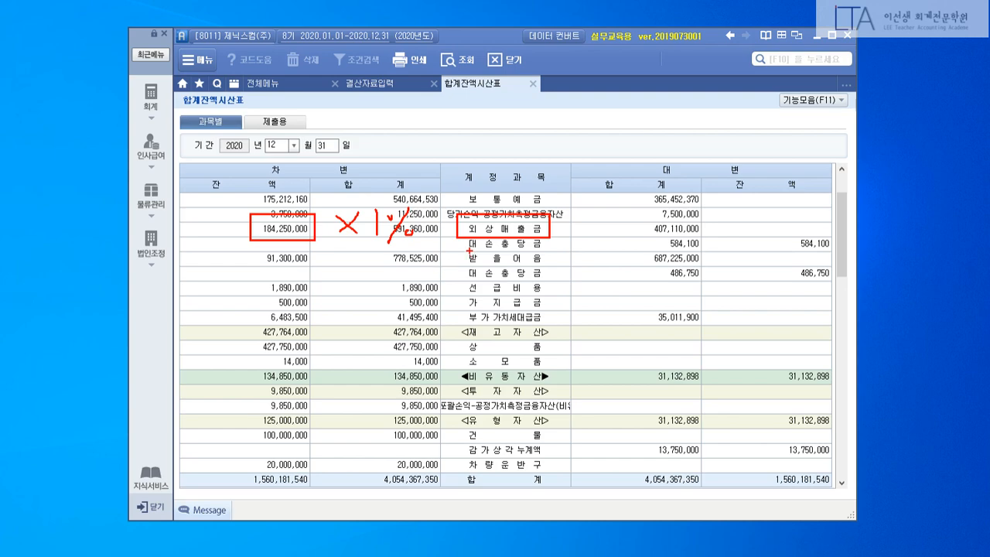
left_click_drag(456, 236, 543, 237)
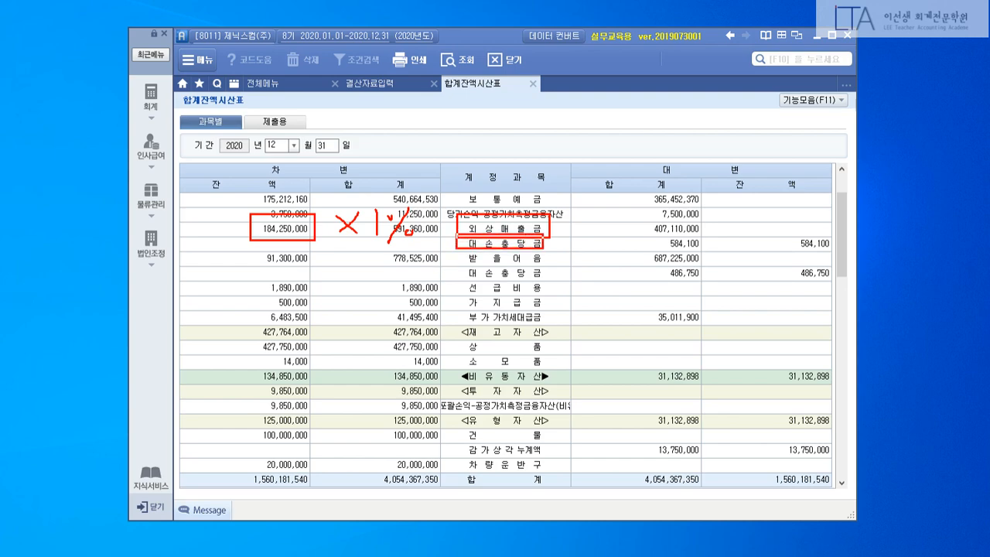
mouse_move(770, 221)
left_mouse_down()
mouse_move(841, 255)
mouse_move(770, 222)
mouse_move(670, 244)
mouse_move(557, 245)
left_mouse_up()
mouse_move(761, 225)
left_mouse_down()
mouse_move(752, 206)
mouse_move(755, 238)
left_mouse_up()
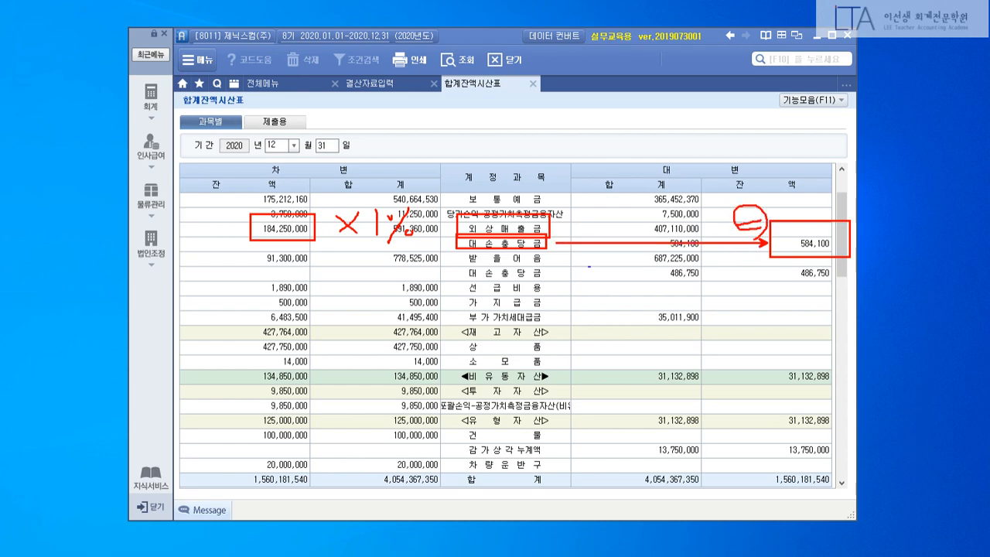
left_click_drag(457, 247, 555, 270)
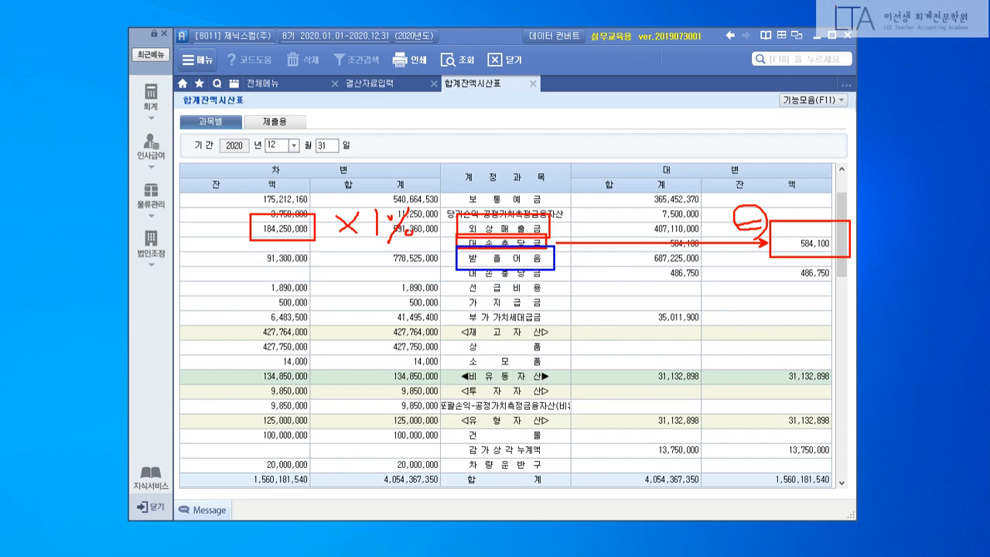
left_click_drag(248, 247, 318, 274)
left_click_drag(364, 252, 358, 261)
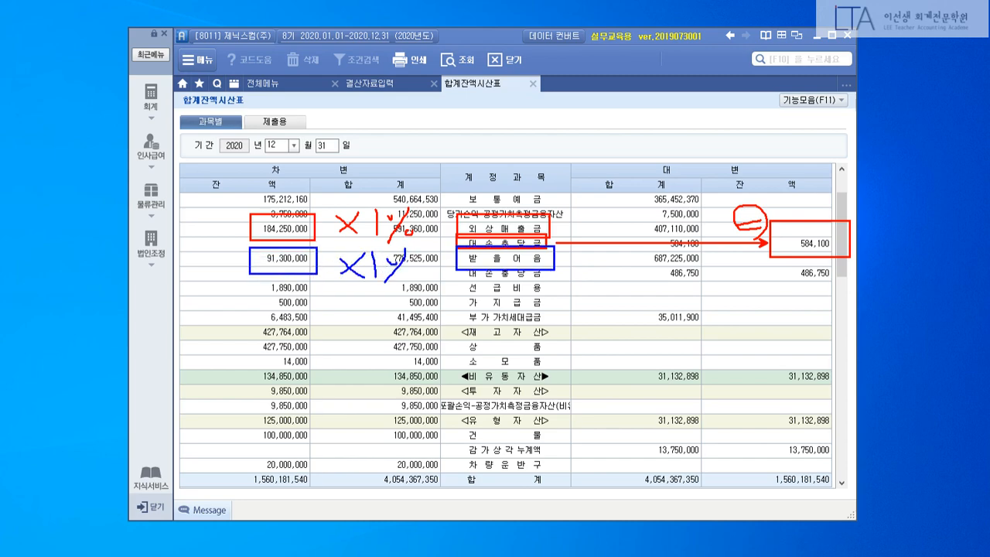
left_click_drag(453, 262, 548, 279)
left_click_drag(778, 260, 845, 287)
left_click_drag(777, 276, 562, 277)
left_click_drag(751, 286, 760, 297)
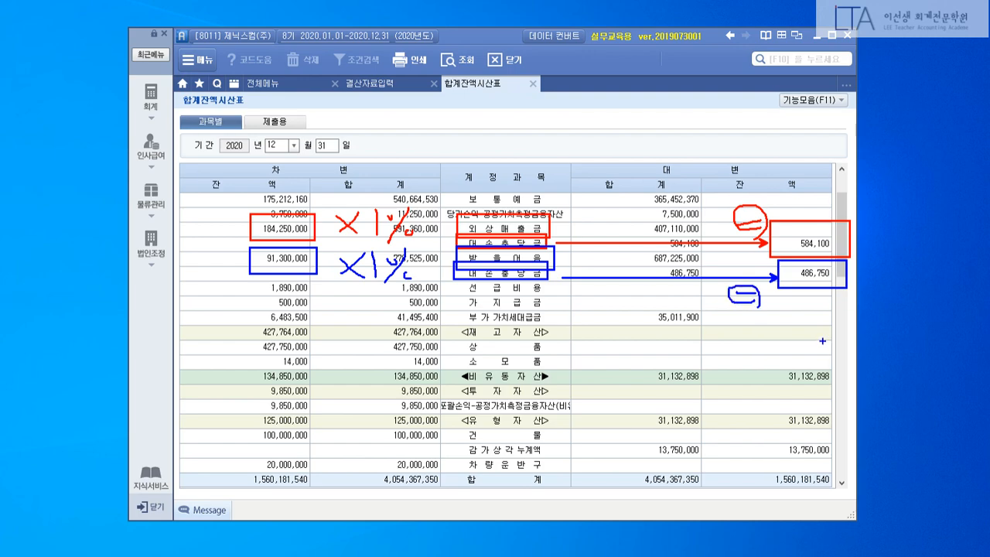
key("Escape")
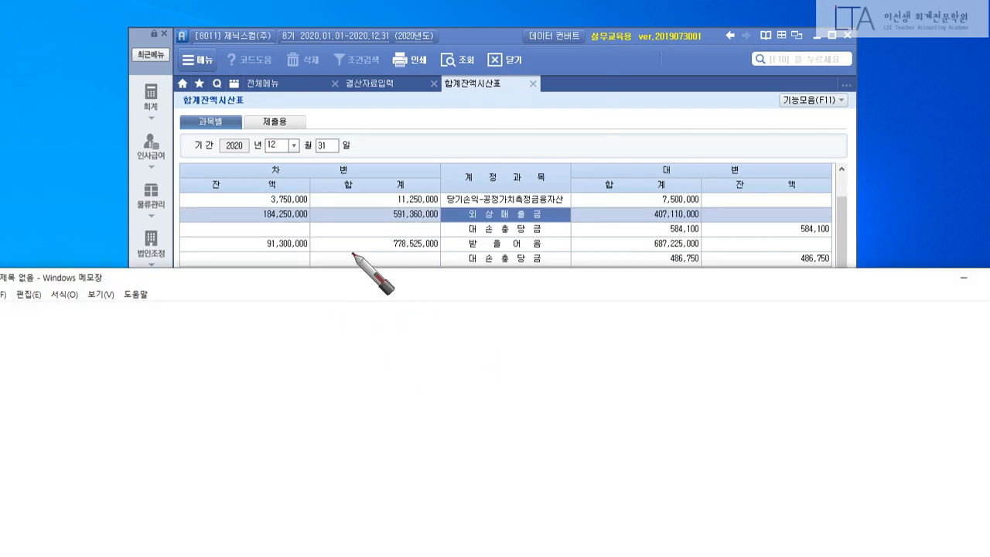
left_click_drag(317, 202, 309, 227)
left_click_drag(462, 224, 546, 219)
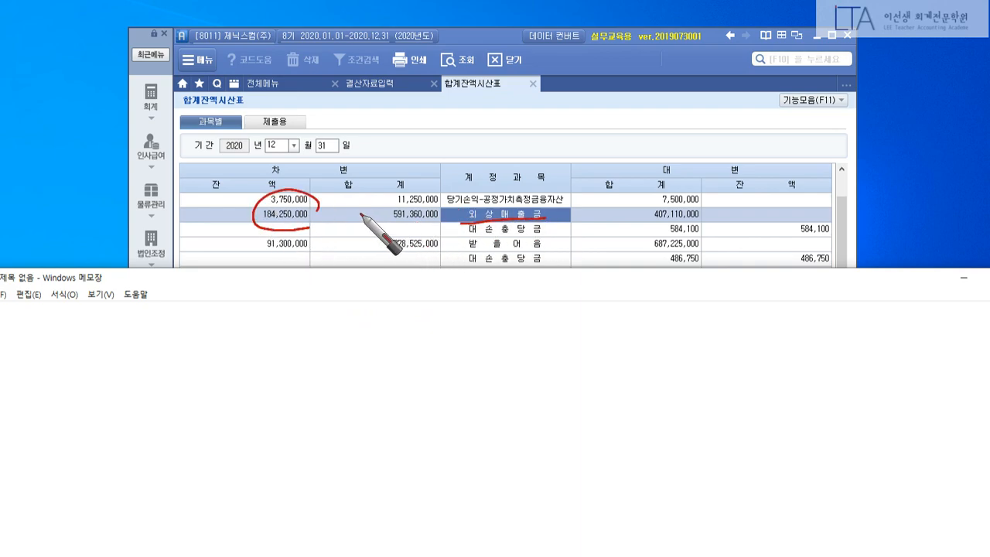
Step: Write out the additional 대손충당금 calculation for 외상매출금 as (184,250,000 × 1%) − 584,100
mouse_move(59, 331)
left_mouse_down()
mouse_move(60, 358)
mouse_move(77, 333)
mouse_move(102, 349)
mouse_move(96, 357)
mouse_move(199, 338)
left_mouse_up()
left_click(104, 357)
left_click(173, 354)
mouse_move(240, 318)
left_mouse_down()
mouse_move(219, 346)
mouse_move(241, 346)
left_mouse_up()
left_click_drag(261, 316, 264, 347)
left_click_drag(304, 310, 283, 345)
left_click(285, 321)
left_click(298, 340)
left_click_drag(51, 317, 51, 373)
mouse_move(321, 303)
left_mouse_down()
mouse_move(323, 358)
mouse_move(394, 338)
left_mouse_up()
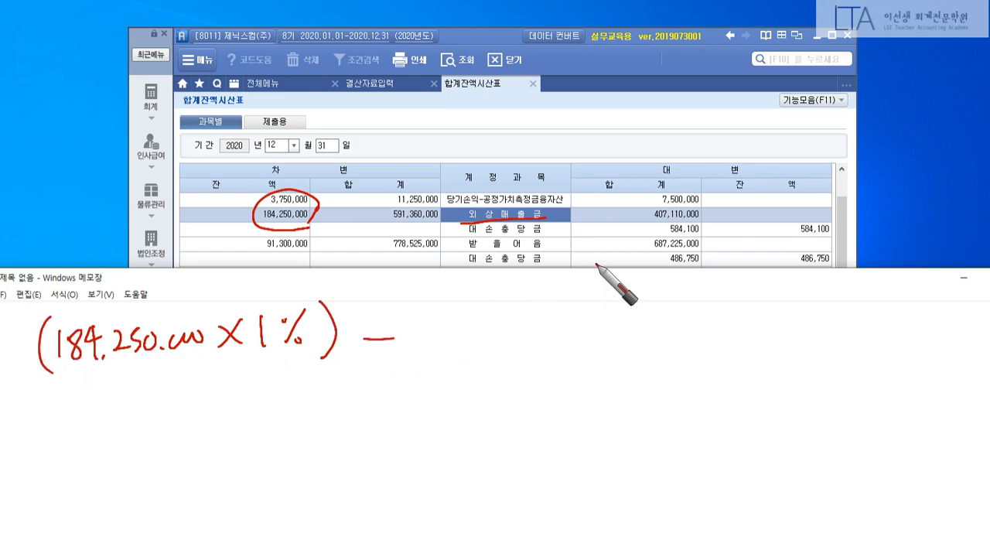
left_click_drag(532, 222, 527, 224)
left_click_drag(821, 209, 827, 233)
left_click_drag(420, 316, 427, 342)
left_click_drag(418, 313, 433, 314)
mouse_move(437, 325)
left_mouse_down()
mouse_move(512, 344)
mouse_move(577, 332)
left_mouse_up()
left_click_drag(610, 283, 608, 353)
mouse_move(608, 287)
left_mouse_down()
mouse_move(729, 287)
mouse_move(770, 298)
left_mouse_up()
left_click_drag(770, 298, 608, 352)
Step: Write out the additional 대손충당금 calculation for 받을어음 as (91,300,000 × 1%) − 486,750
right_click(667, 472)
left_click(566, 444)
left_click_drag(476, 244, 520, 240)
left_click_drag(308, 226, 300, 263)
mouse_move(51, 412)
left_mouse_down()
mouse_move(48, 451)
mouse_move(85, 447)
left_mouse_up()
mouse_move(96, 441)
left_mouse_down()
mouse_move(93, 452)
mouse_move(205, 425)
left_mouse_up()
left_click(152, 438)
mouse_move(263, 410)
left_mouse_down()
mouse_move(238, 440)
mouse_move(263, 443)
left_mouse_up()
left_click_drag(275, 407, 275, 444)
left_click_drag(308, 411, 290, 444)
left_click_drag(292, 414, 302, 444)
left_click_drag(321, 407, 324, 451)
left_click_drag(367, 429, 393, 428)
left_click_drag(829, 251, 837, 276)
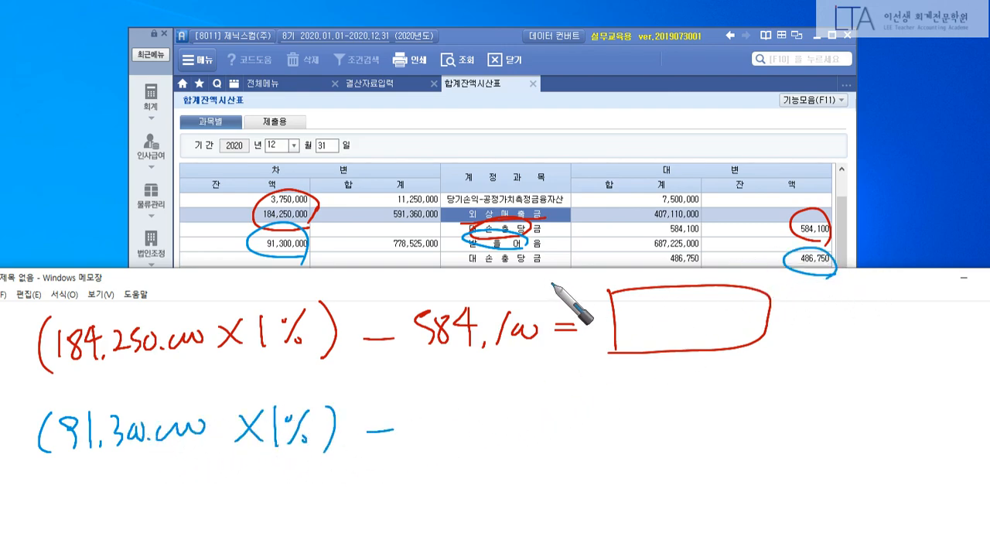
mouse_move(432, 408)
left_mouse_down()
mouse_move(445, 434)
mouse_move(436, 443)
left_mouse_up()
left_click_drag(462, 412, 462, 414)
mouse_move(481, 410)
left_mouse_down()
mouse_move(471, 433)
mouse_move(497, 422)
mouse_move(501, 441)
left_mouse_up()
left_click(484, 438)
mouse_move(532, 411)
left_mouse_down()
mouse_move(520, 440)
mouse_move(546, 416)
mouse_move(584, 417)
left_mouse_up()
left_click_drag(572, 429, 584, 427)
mouse_move(617, 397)
left_mouse_down()
mouse_move(619, 447)
mouse_move(731, 454)
mouse_move(619, 450)
left_mouse_up()
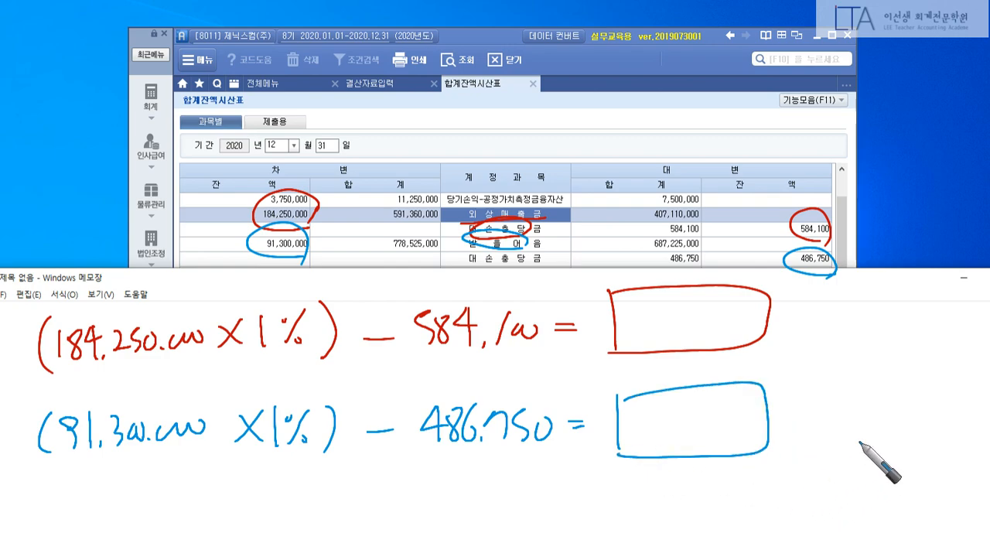
Step: Fill in the results of both allowance calculations, 1,258,400 for 외상매출금 and 426,250 for 받을어음
right_click(829, 345)
left_click(707, 295)
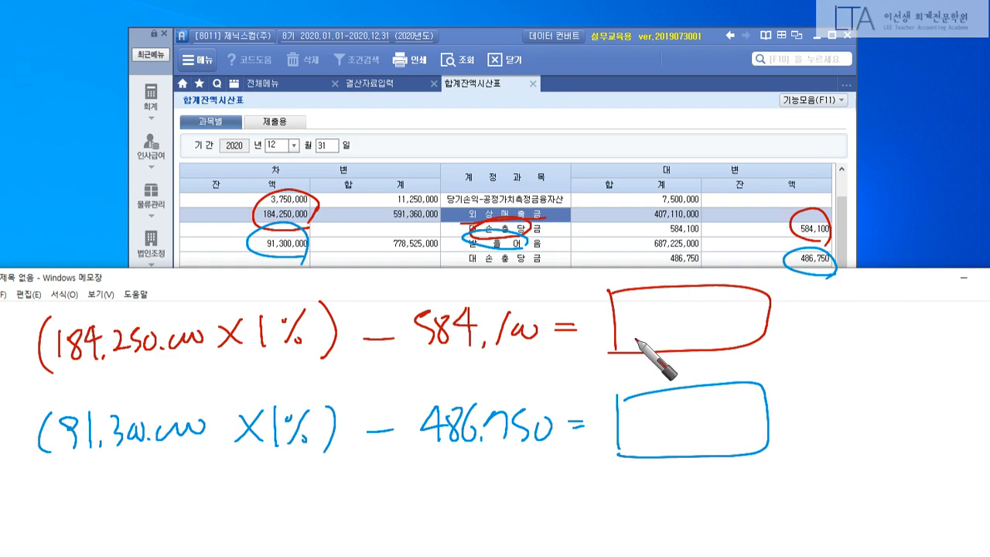
mouse_move(633, 308)
left_mouse_down()
mouse_move(625, 347)
mouse_move(654, 344)
mouse_move(675, 321)
mouse_move(745, 319)
left_mouse_up()
right_click(847, 362)
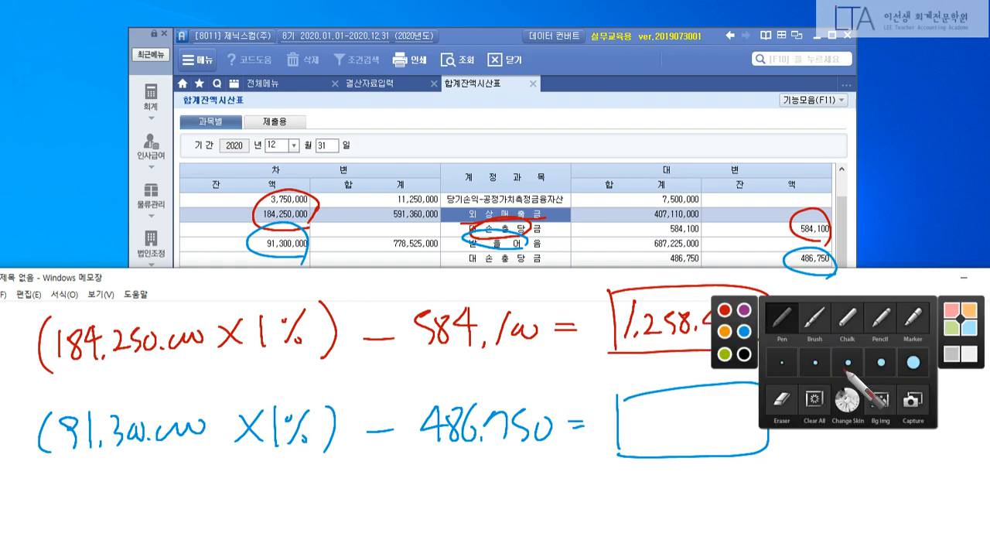
left_click(744, 332)
mouse_move(648, 409)
left_mouse_down()
mouse_move(657, 433)
mouse_move(678, 410)
mouse_move(694, 431)
mouse_move(738, 414)
left_mouse_up()
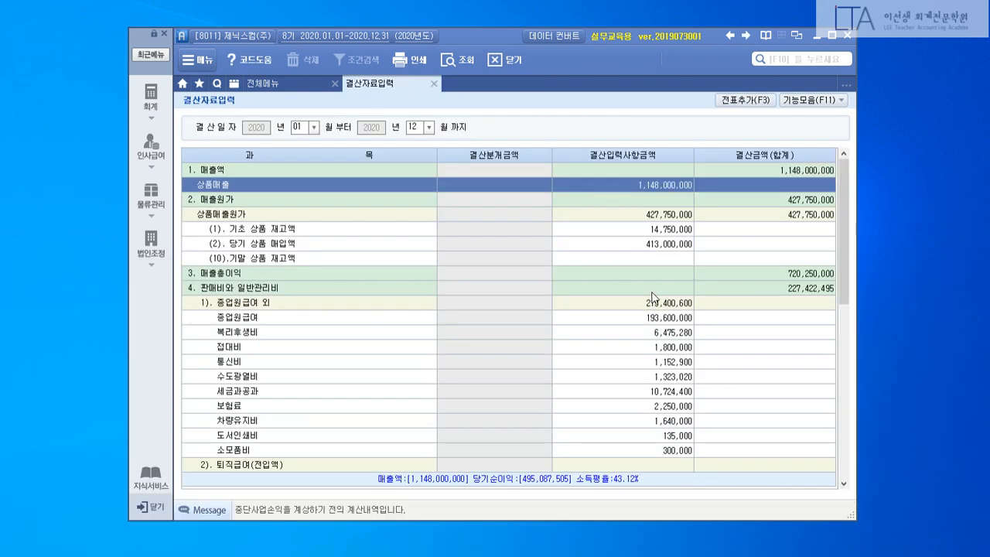
Step: Find 외상매출금 under 대손상각 in 결산자료입력 and enter 1,258,400 as its 결산입력사항금액
key("ctrl+f")
type("외상매출")
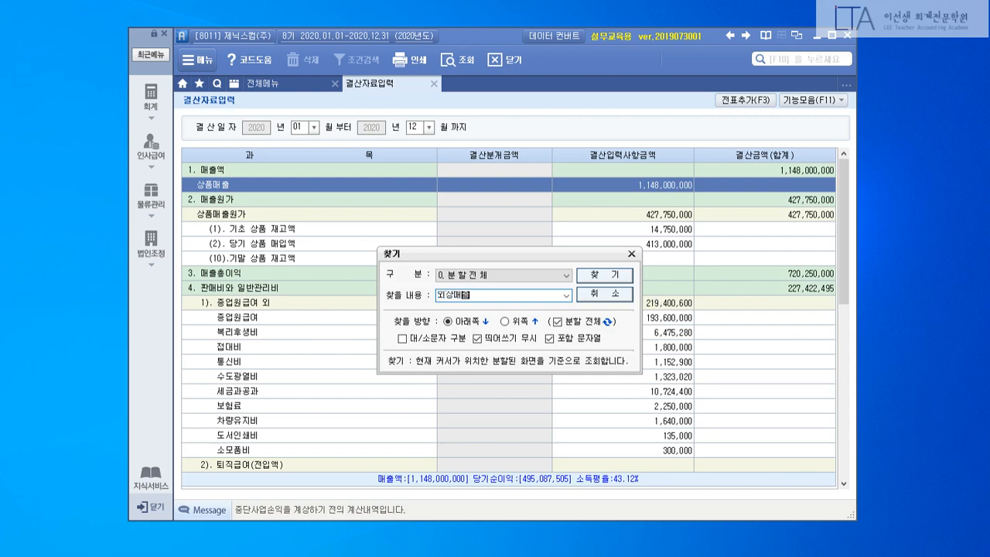
type("금")
key("Return")
key("Escape")
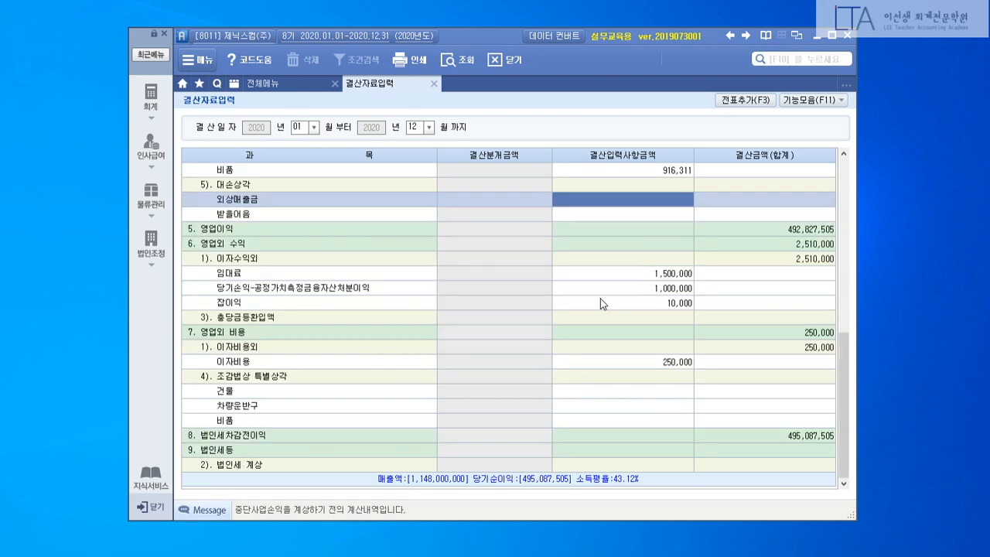
mouse_move(189, 172)
left_mouse_down()
mouse_move(490, 232)
mouse_move(710, 233)
left_mouse_up()
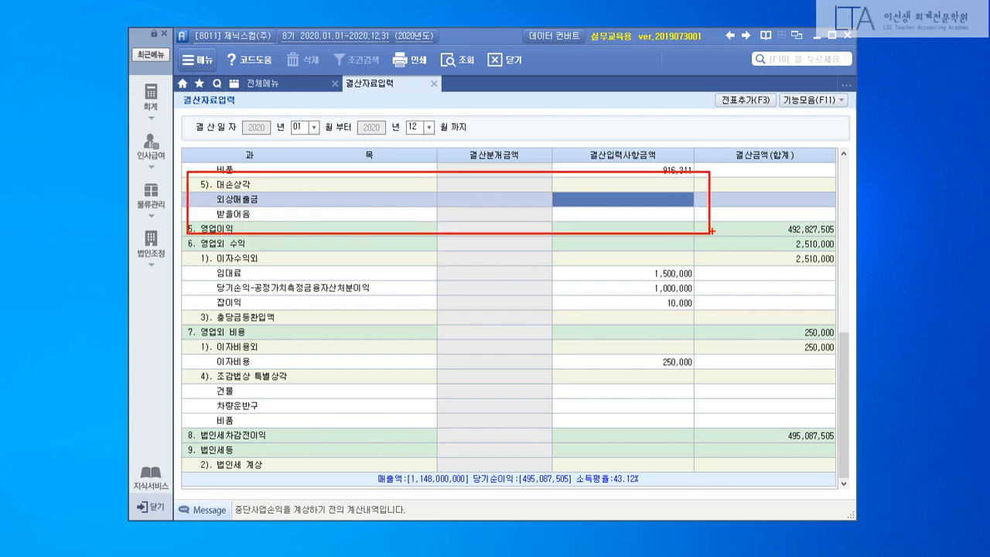
key("Escape")
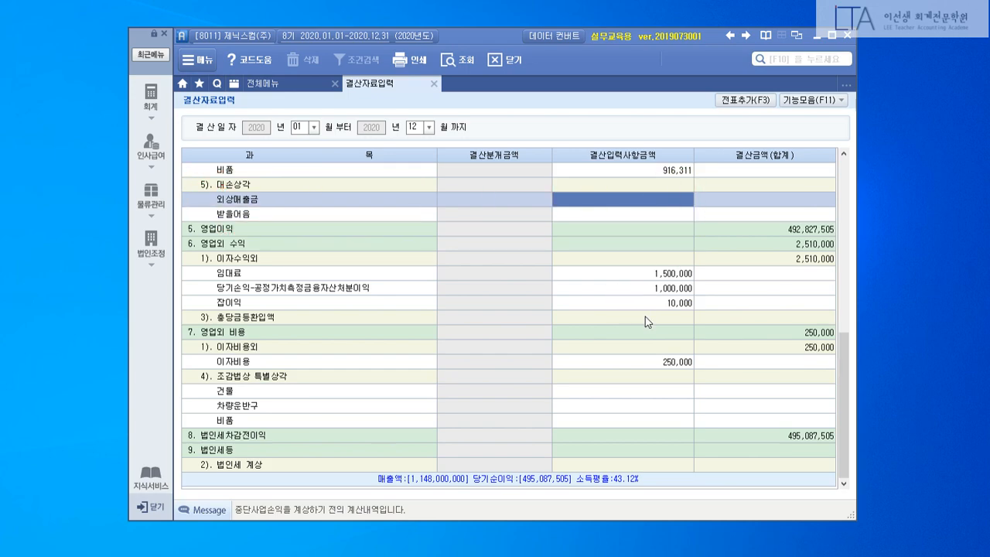
type("1258400")
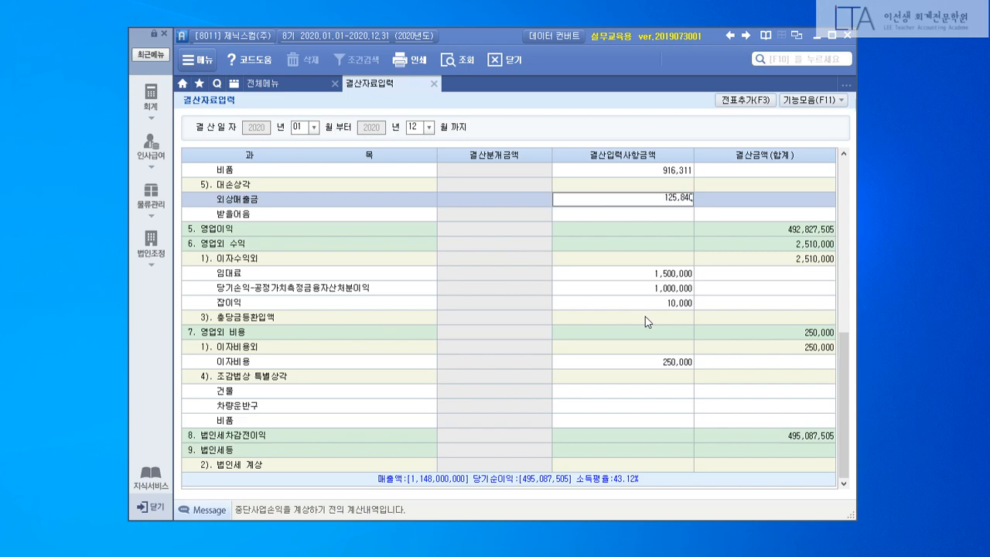
key("Return")
Step: Enter 426,250 as the 결산입력사항금액 of 받을어음 under 대손상각 and review both bad-debt lines
type("426250")
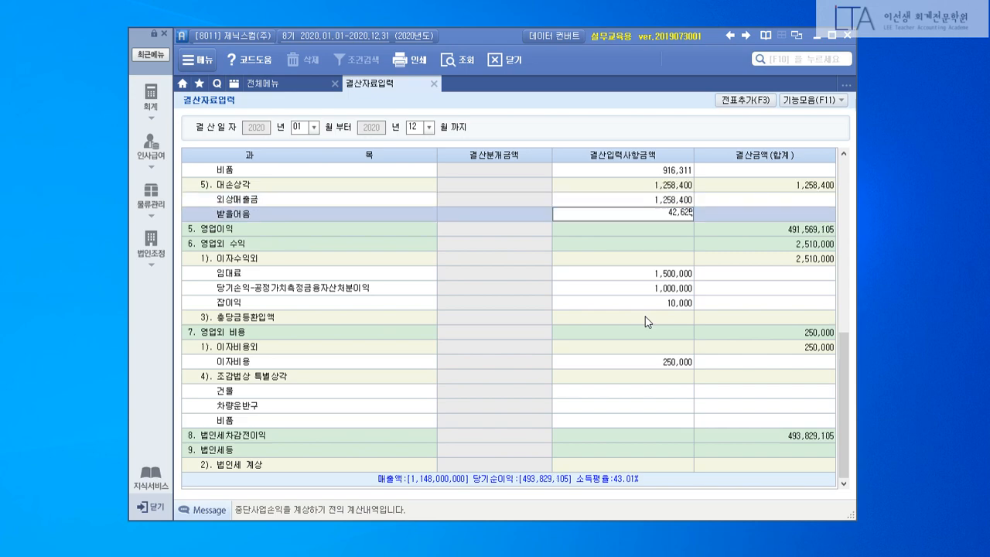
key("Return")
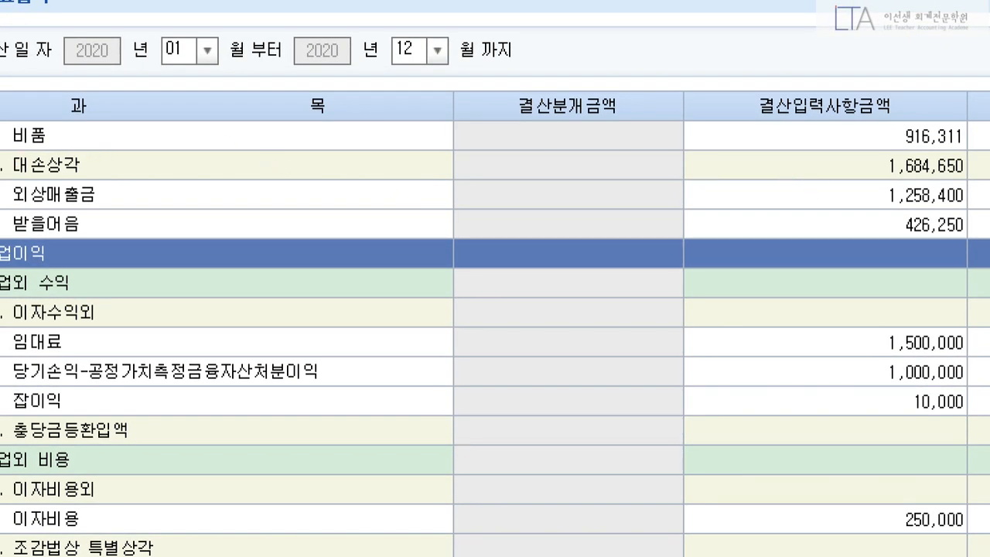
left_click_drag(2, 175, 109, 239)
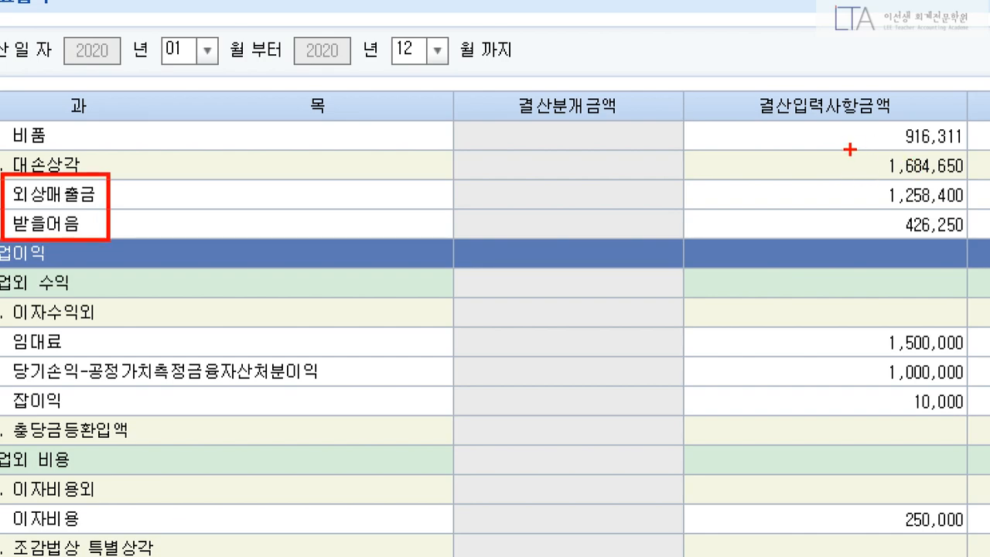
left_click_drag(850, 151, 973, 237)
left_click_drag(870, 140, 977, 181)
key("Escape")
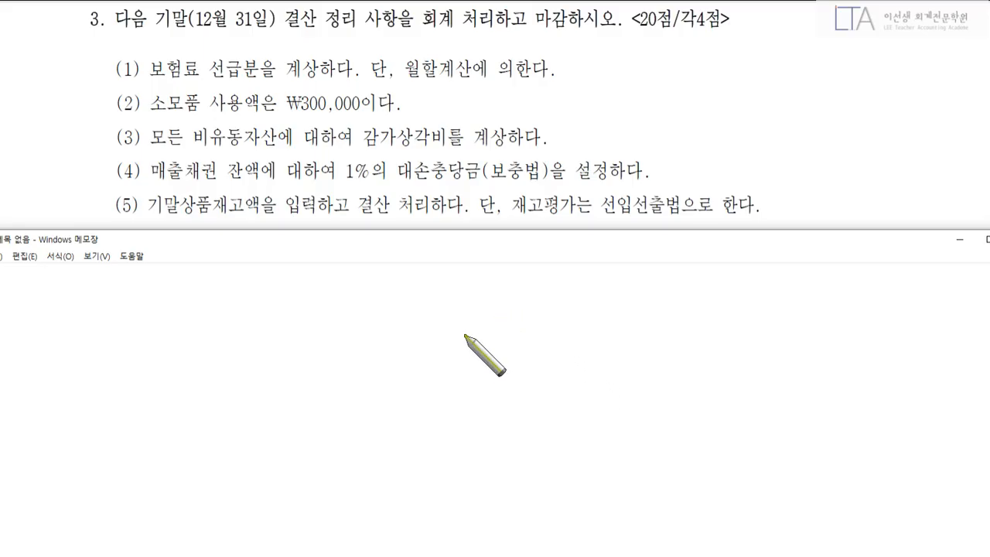
Step: Read closing item (5) on entering the 기말상품재고액 valued by 선입선출법
mouse_move(150, 205)
left_mouse_down()
mouse_move(285, 195)
mouse_move(323, 212)
mouse_move(433, 207)
left_mouse_up()
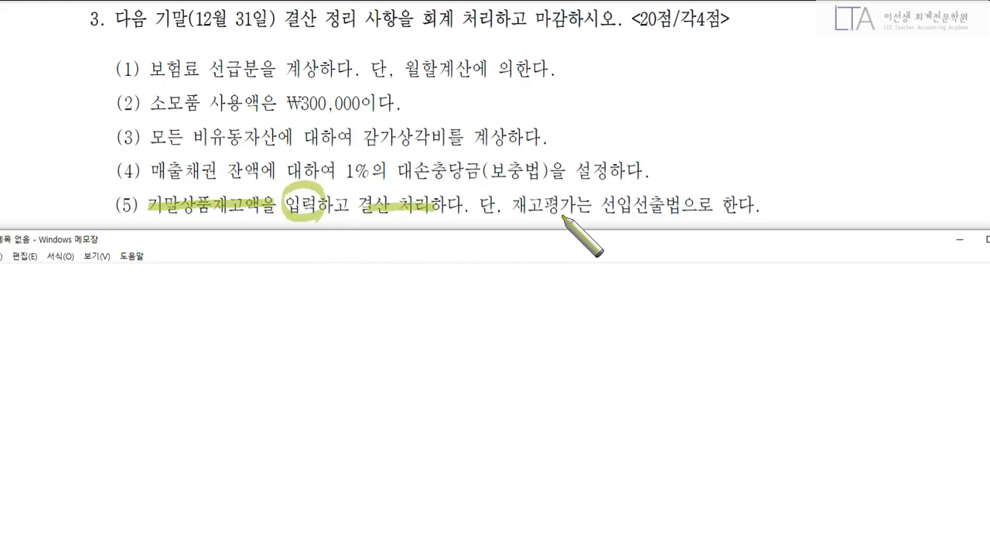
left_click_drag(514, 228, 773, 231)
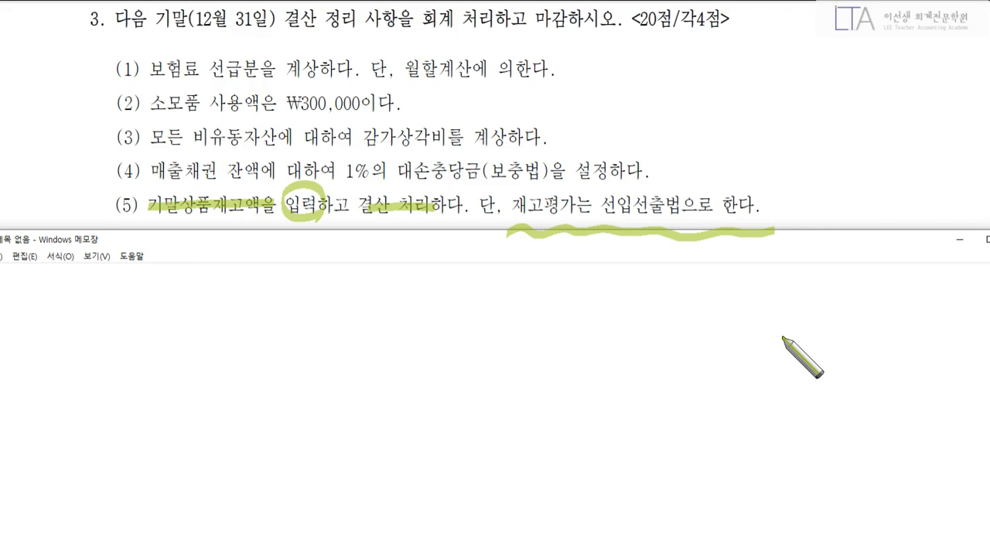
right_click(646, 286)
left_click(594, 250)
right_click(347, 336)
left_click(233, 285)
Step: Outline the inventory closing procedure: 마감 in 재고자산수불부, 조회 in 재고자산명세서, and 입력 with F3 in 결산자료입력
mouse_move(60, 294)
left_mouse_down()
mouse_move(95, 288)
mouse_move(128, 307)
mouse_move(126, 294)
mouse_move(139, 322)
mouse_move(191, 325)
mouse_move(197, 345)
mouse_move(201, 328)
mouse_move(228, 312)
mouse_move(232, 332)
mouse_move(265, 323)
mouse_move(240, 315)
mouse_move(285, 319)
left_mouse_up()
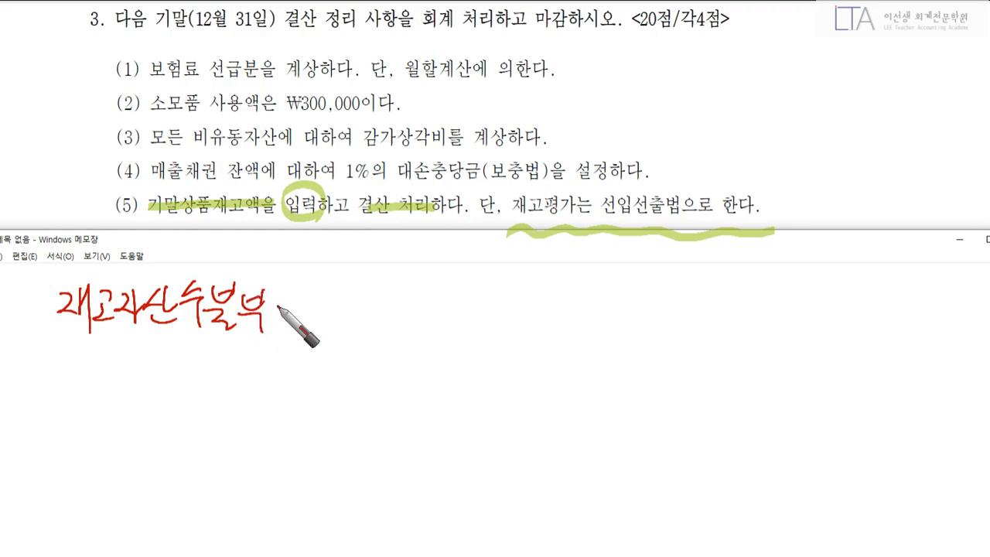
left_click_drag(82, 352, 263, 340)
mouse_move(198, 373)
left_mouse_down()
mouse_move(159, 398)
mouse_move(197, 387)
mouse_move(211, 413)
mouse_move(203, 425)
left_mouse_up()
mouse_move(328, 315)
left_mouse_down()
mouse_move(370, 315)
mouse_move(357, 328)
left_mouse_up()
left_click_drag(404, 302, 424, 311)
mouse_move(430, 297)
left_mouse_down()
mouse_move(431, 313)
mouse_move(511, 288)
mouse_move(529, 301)
mouse_move(551, 283)
mouse_move(583, 289)
mouse_move(600, 308)
mouse_move(633, 308)
mouse_move(650, 333)
left_mouse_up()
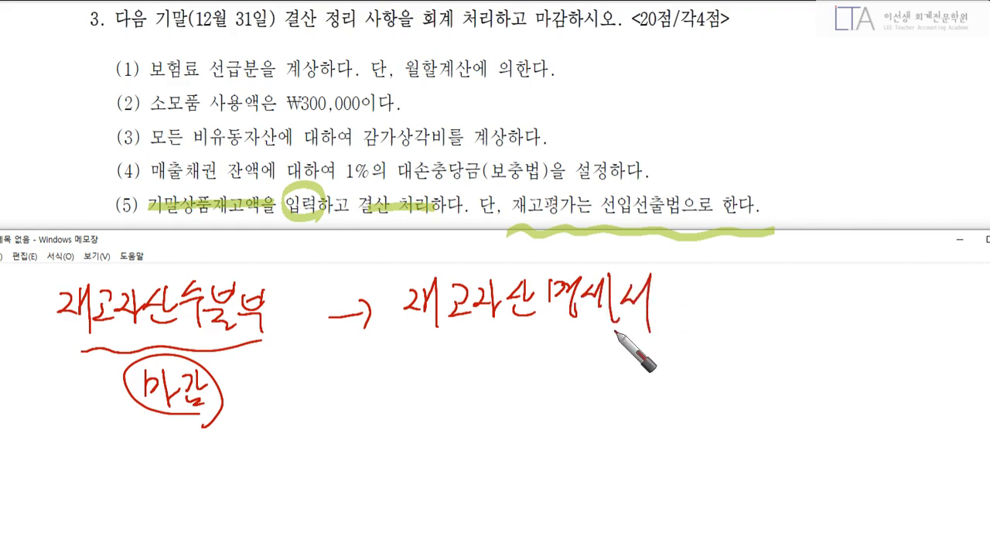
mouse_move(515, 369)
left_mouse_down()
mouse_move(529, 367)
mouse_move(513, 365)
mouse_move(530, 380)
mouse_move(553, 373)
mouse_move(557, 390)
left_mouse_up()
right_click(584, 385)
left_click(520, 427)
right_click(550, 418)
left_click(483, 386)
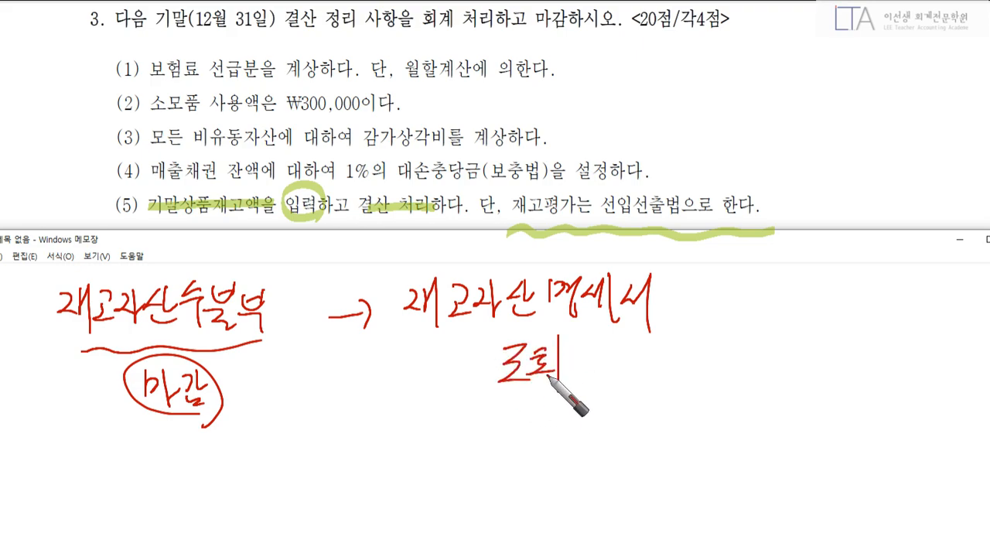
left_click_drag(442, 328, 670, 337)
left_click_drag(682, 298, 707, 297)
mouse_move(680, 308)
left_mouse_down()
mouse_move(709, 307)
mouse_move(719, 318)
left_mouse_up()
left_click(783, 286)
mouse_move(771, 280)
left_mouse_down()
mouse_move(770, 307)
mouse_move(791, 325)
left_mouse_up()
mouse_move(805, 288)
left_mouse_down()
mouse_move(857, 290)
mouse_move(867, 310)
mouse_move(884, 309)
mouse_move(886, 326)
mouse_move(907, 332)
left_mouse_up()
mouse_move(918, 264)
left_mouse_down()
mouse_move(923, 311)
mouse_move(912, 316)
left_mouse_up()
mouse_move(923, 301)
left_mouse_down()
mouse_move(922, 314)
mouse_move(941, 308)
left_mouse_up()
left_click_drag(950, 281, 960, 333)
left_click_drag(817, 359, 828, 364)
mouse_move(831, 334)
left_mouse_down()
mouse_move(839, 387)
mouse_move(855, 371)
mouse_move(874, 398)
mouse_move(906, 396)
mouse_move(932, 375)
mouse_move(963, 387)
mouse_move(921, 416)
left_mouse_up()
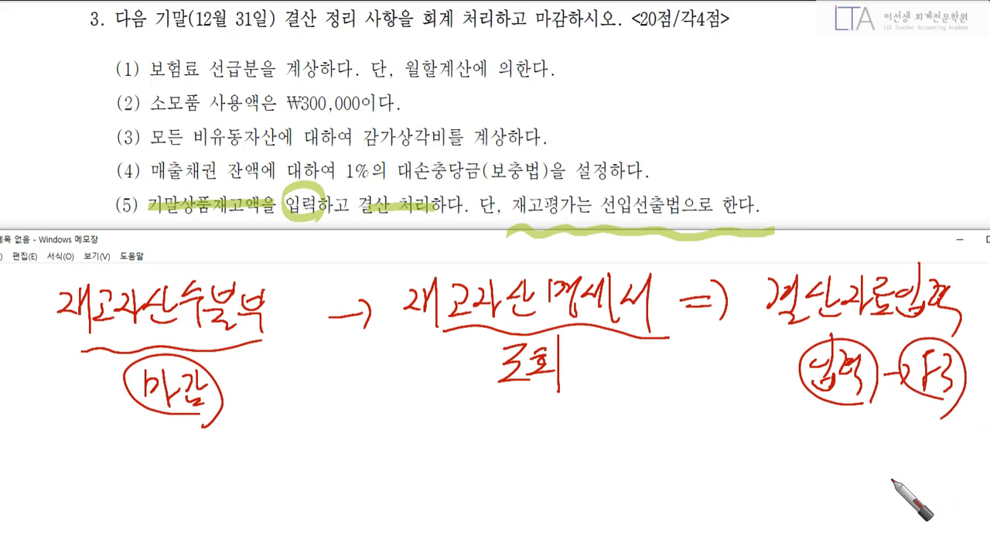
left_click_drag(126, 114, 114, 209)
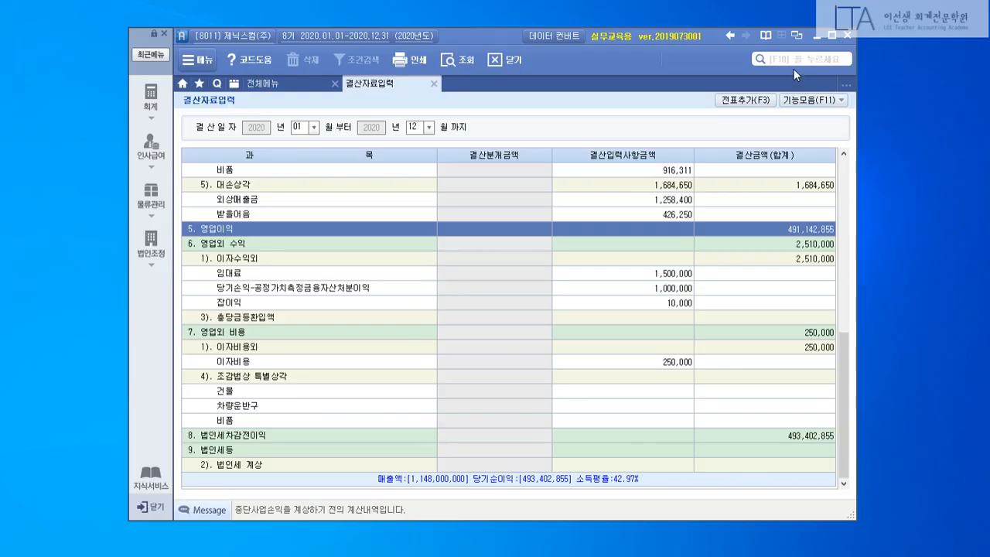
Step: Search the program for 재고자산 and open 재고자산수불부
left_click(791, 58)
type("재고자산")
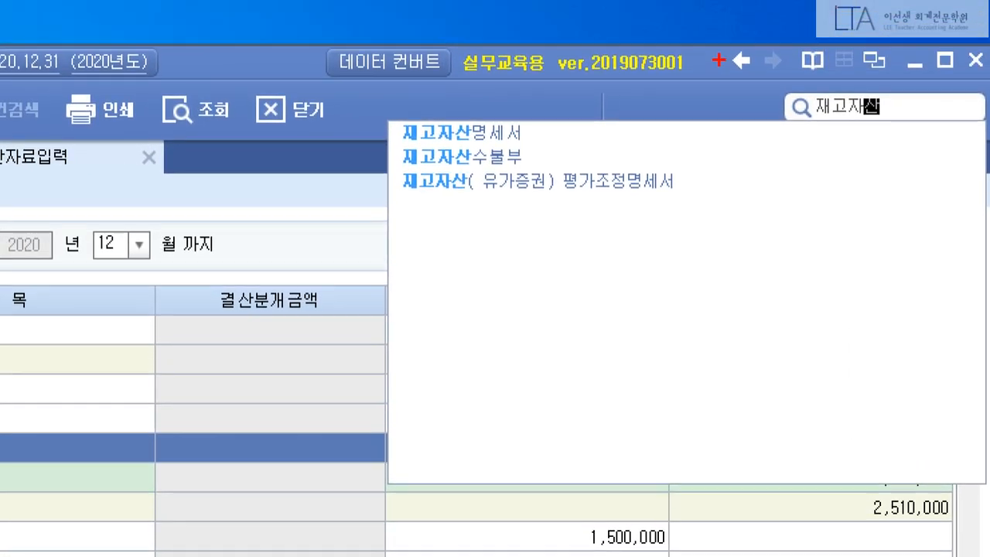
left_click_drag(384, 137, 526, 172)
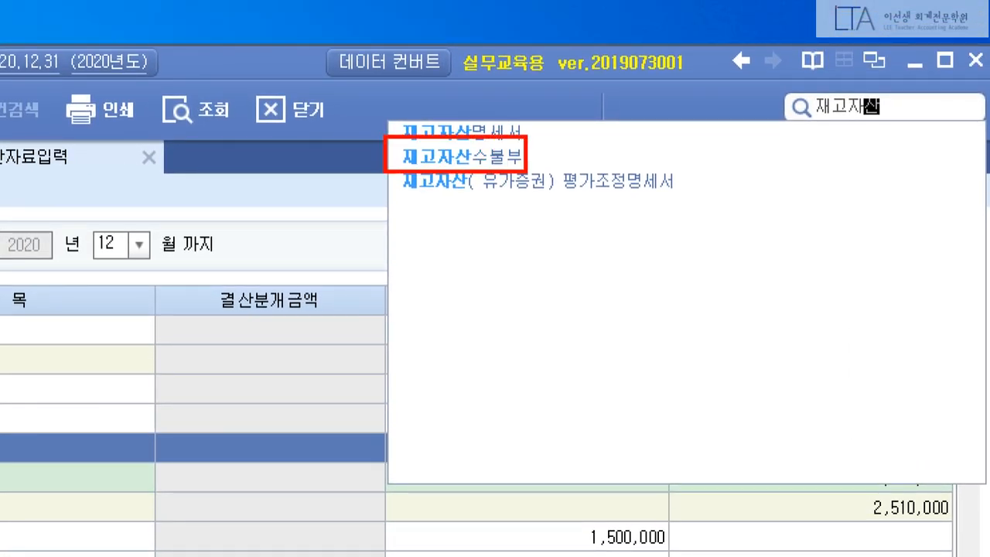
key("Escape")
left_click(542, 157)
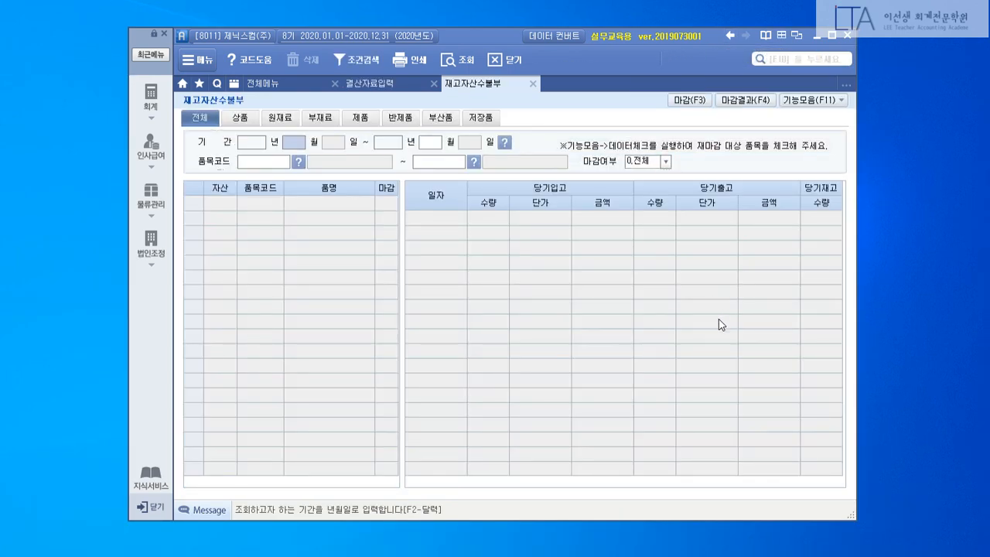
Step: Query 재고자산수불부 for January to December 2020 from the first to the last item code and examine the 마감 status and 출고 columns
key("Return")
key("Return")
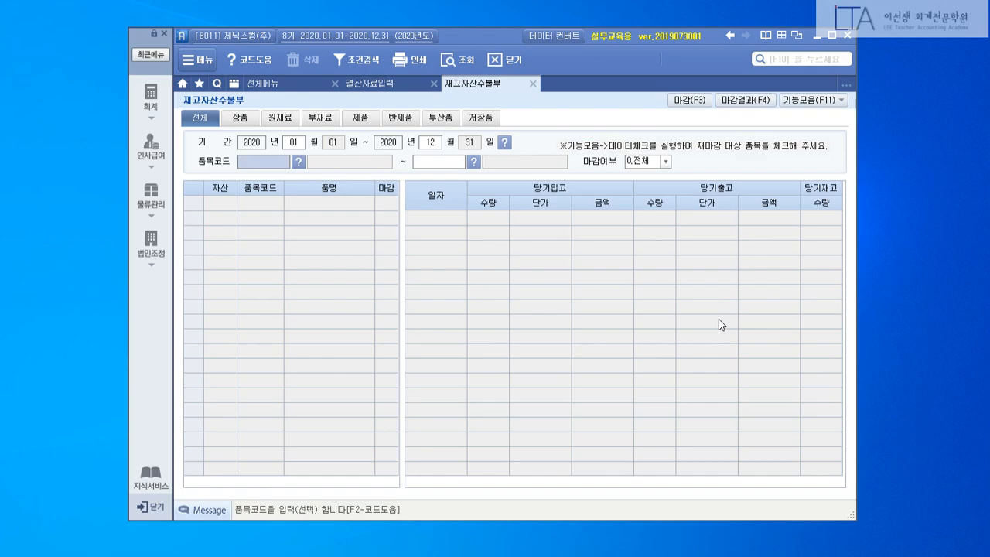
key("Return")
key("Return")
key("Return")
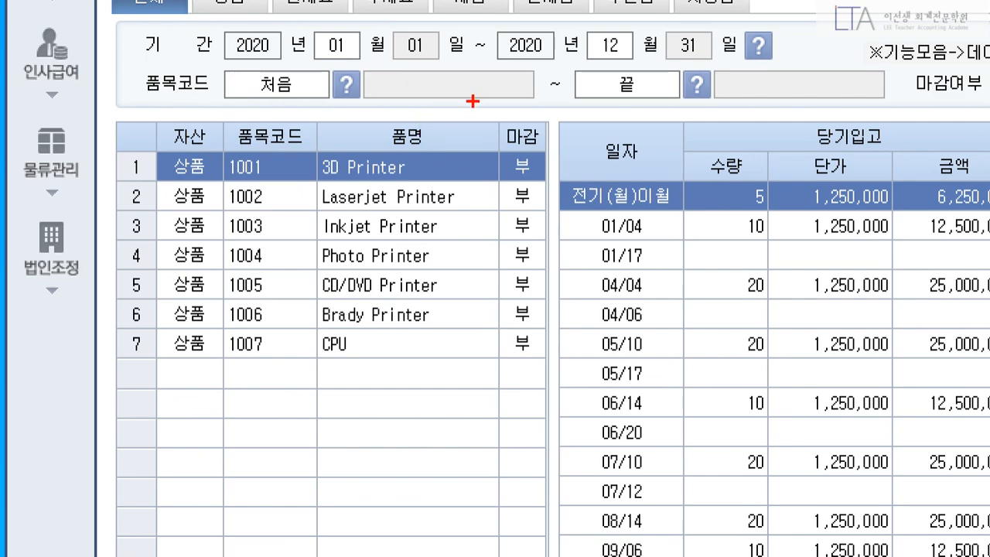
left_click_drag(473, 101, 577, 369)
mouse_move(666, 176)
left_mouse_down()
mouse_move(659, 190)
mouse_move(671, 178)
mouse_move(712, 312)
left_mouse_up()
mouse_move(707, 164)
left_mouse_down()
mouse_move(765, 178)
mouse_move(763, 207)
mouse_move(800, 221)
left_mouse_up()
left_click_drag(802, 153, 802, 229)
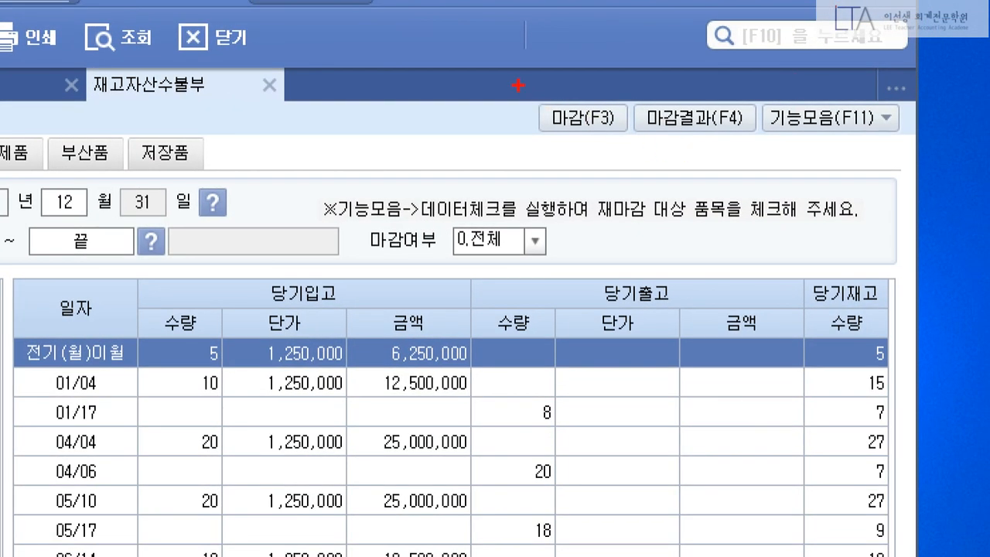
Step: Run 일괄마감 on all items with the 선입선출법 option 기말재고수량×산출단가, and close 재고자산수불부
left_click_drag(517, 85, 636, 142)
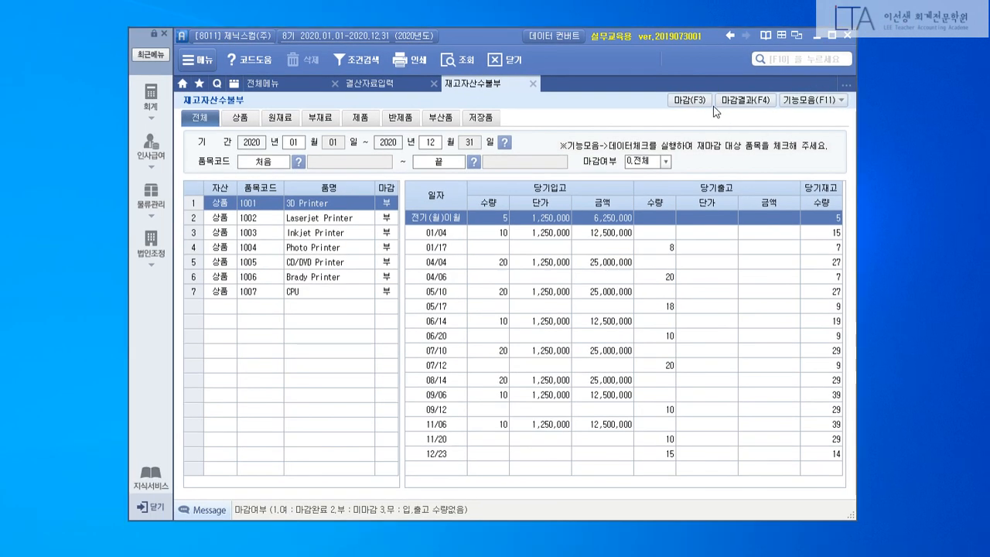
left_click(619, 122)
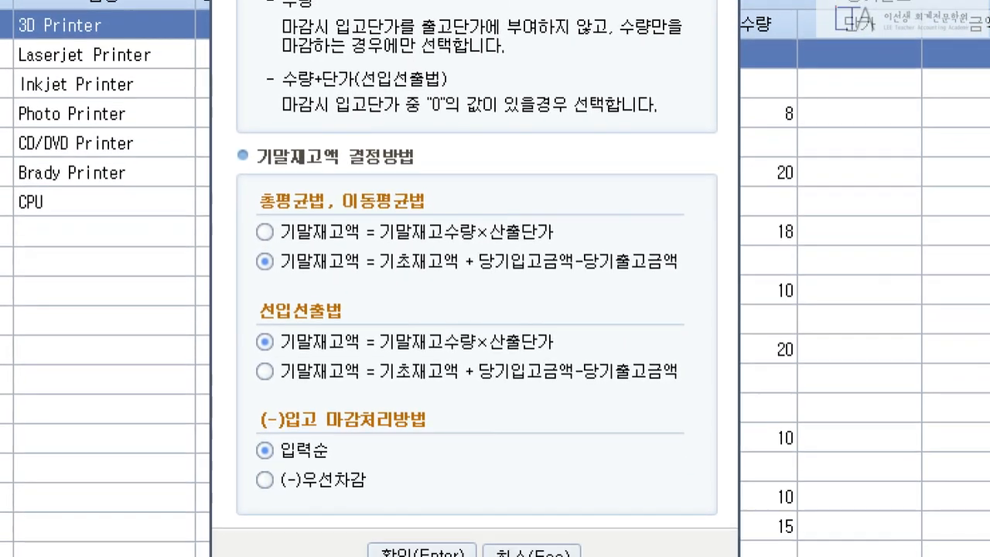
mouse_move(241, 276)
left_mouse_down()
mouse_move(415, 350)
mouse_move(679, 389)
left_mouse_up()
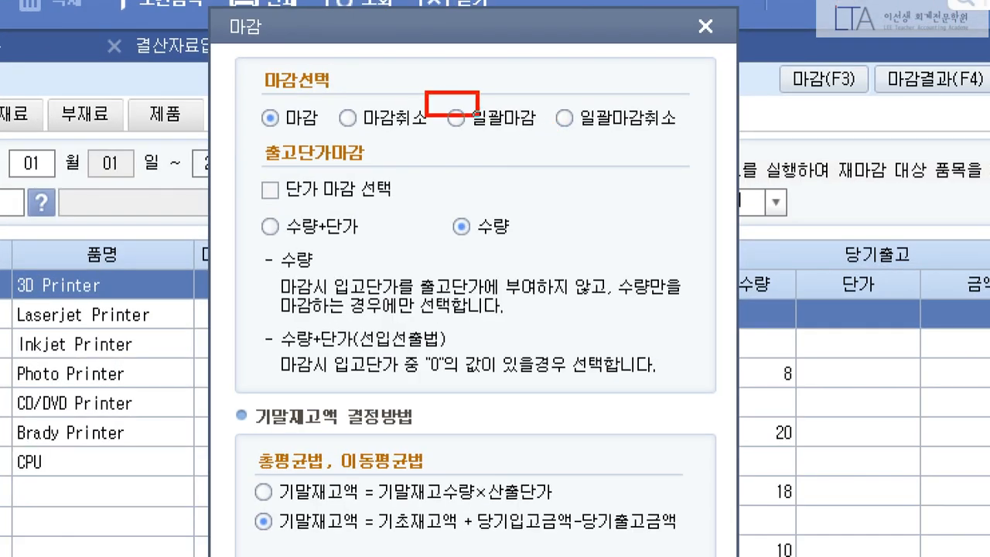
left_click_drag(479, 116, 546, 146)
mouse_move(435, 95)
left_mouse_down()
mouse_move(450, 117)
mouse_move(483, 86)
left_mouse_up()
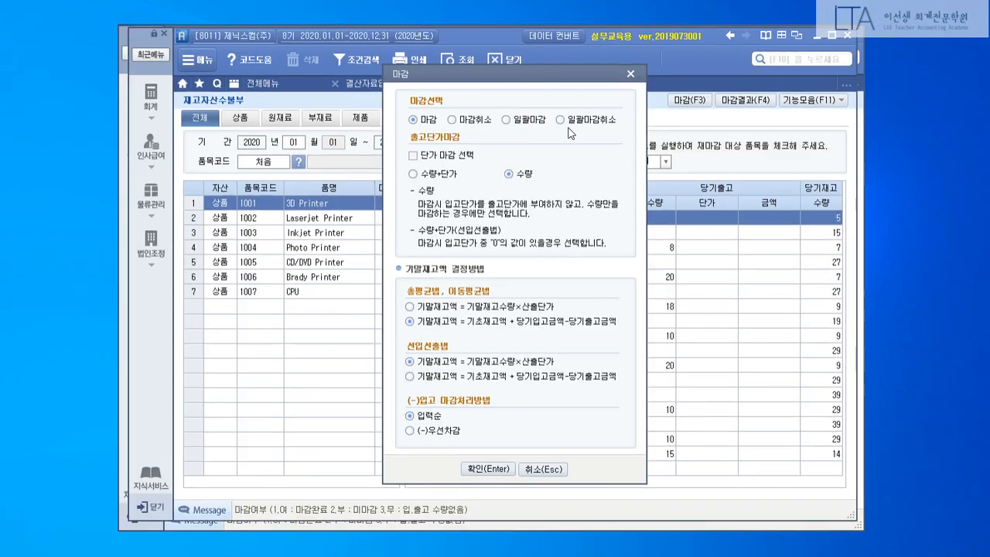
left_click(503, 468)
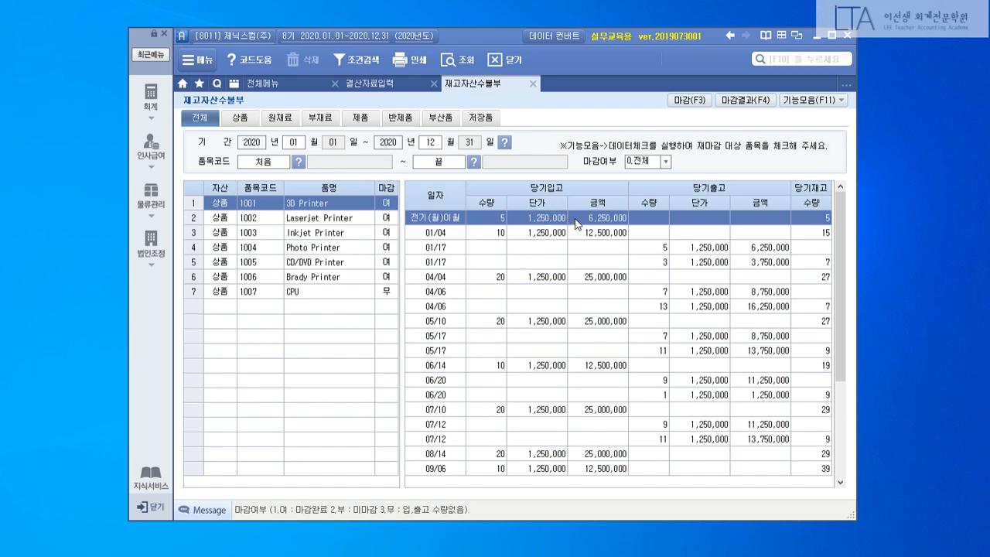
left_click(533, 84)
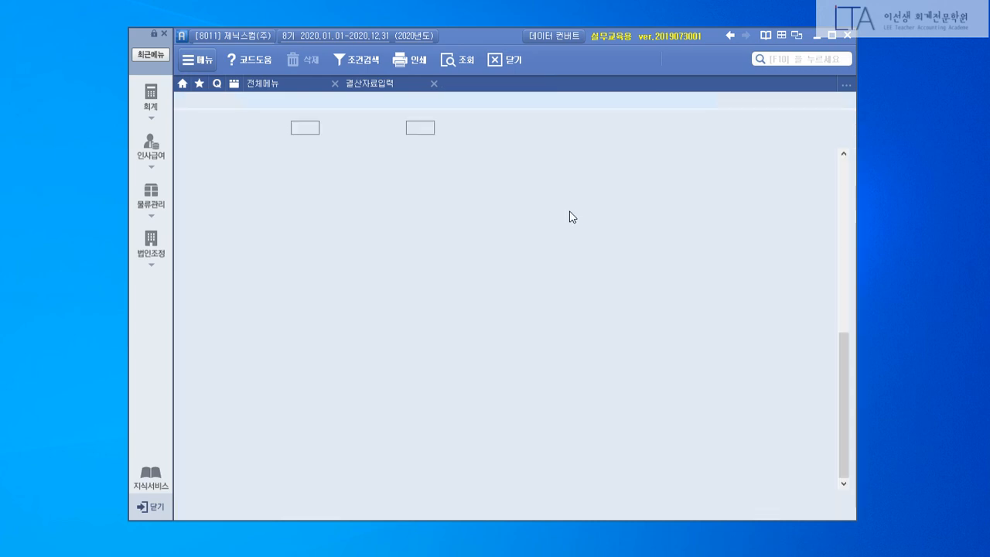
Step: Search the program for 재고자산, open 재고자산명세서, and query December 2020 from the first to the last item code
left_click(778, 60)
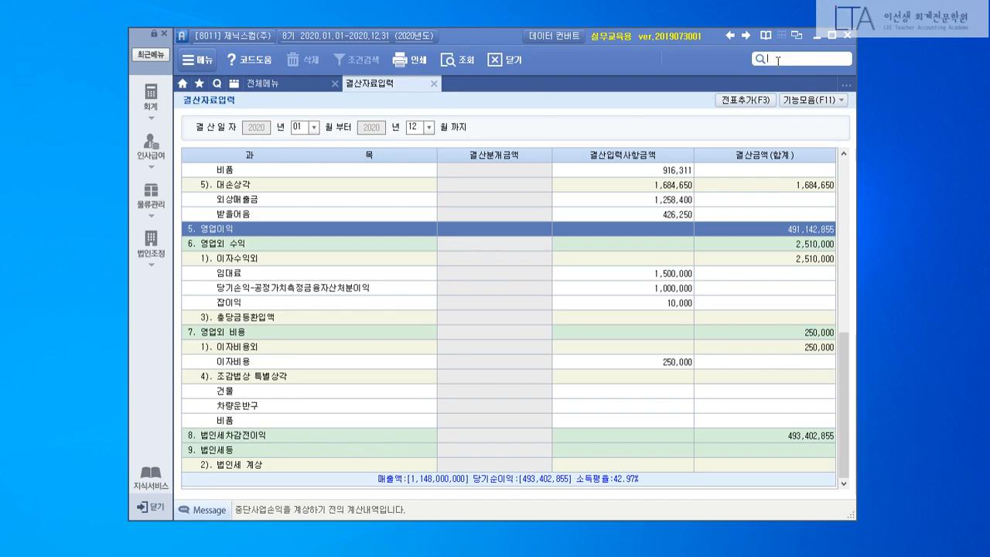
type("재고자산")
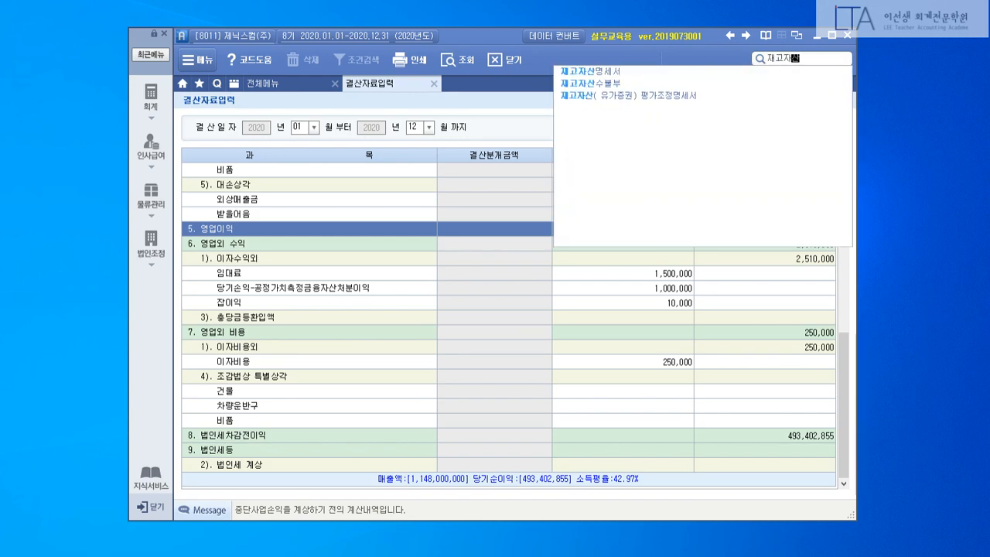
key("Down")
key("Return")
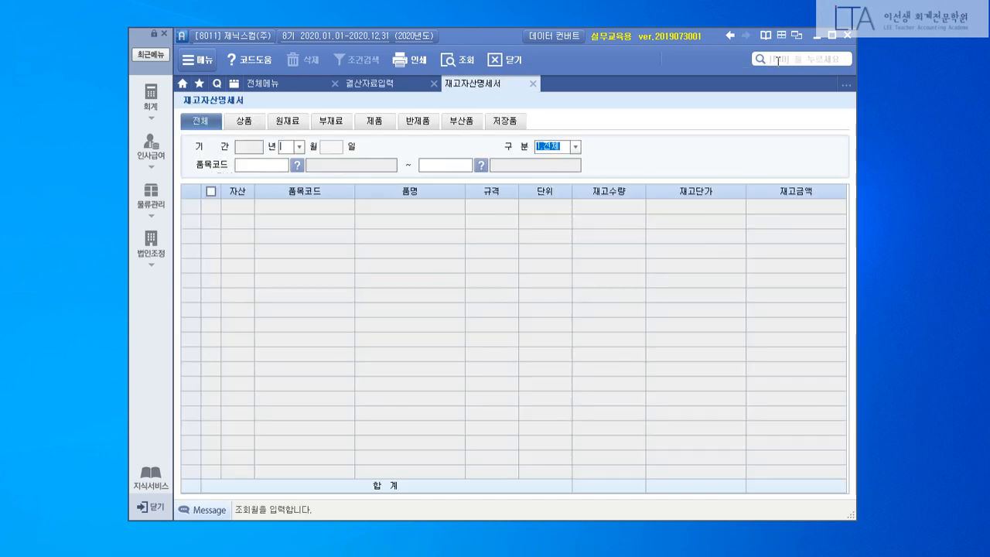
type("12")
key("Return")
key("Return")
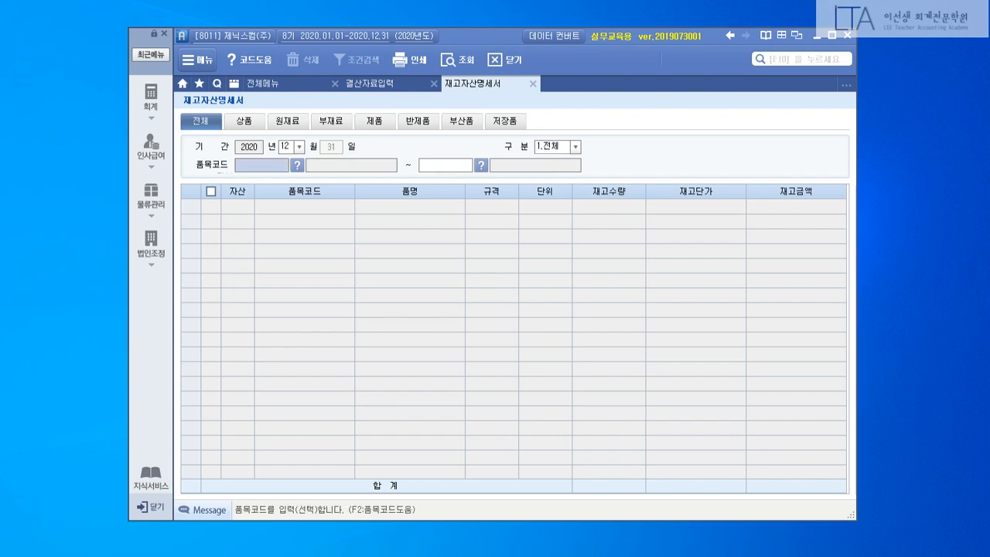
key("Return")
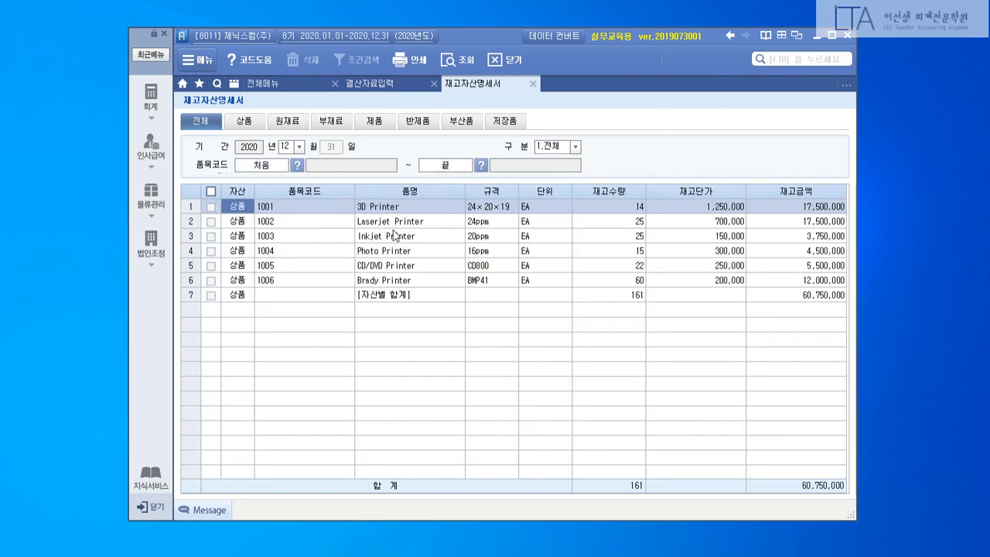
Step: Examine the query month, the 재고금액 column and the 자산별 합계 amount for merchandise in 재고자산명세서
key("ctrl+2")
left_click_drag(265, 132, 313, 156)
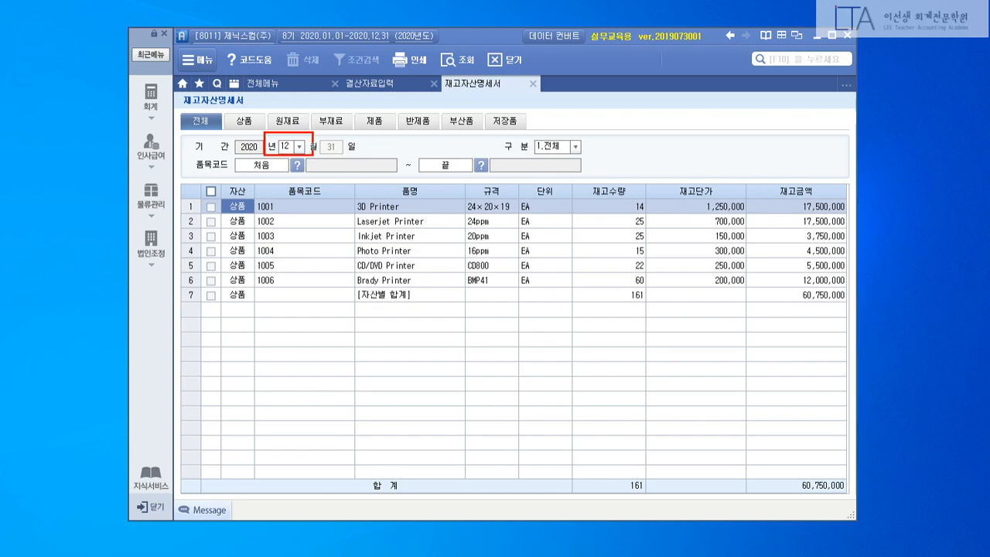
left_click_drag(755, 174, 817, 200)
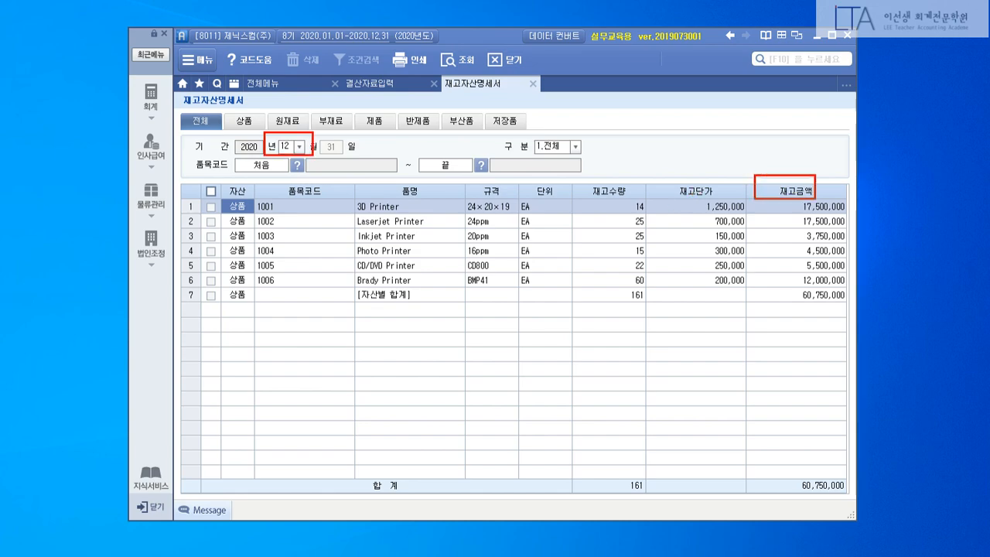
left_click_drag(332, 285, 434, 303)
left_click_drag(789, 280, 863, 312)
left_click_drag(784, 460, 859, 512)
mouse_move(754, 293)
left_mouse_down()
mouse_move(762, 309)
mouse_move(772, 292)
left_mouse_up()
left_click_drag(758, 485, 769, 483)
mouse_move(854, 326)
left_mouse_down()
mouse_move(797, 258)
mouse_move(868, 335)
left_mouse_up()
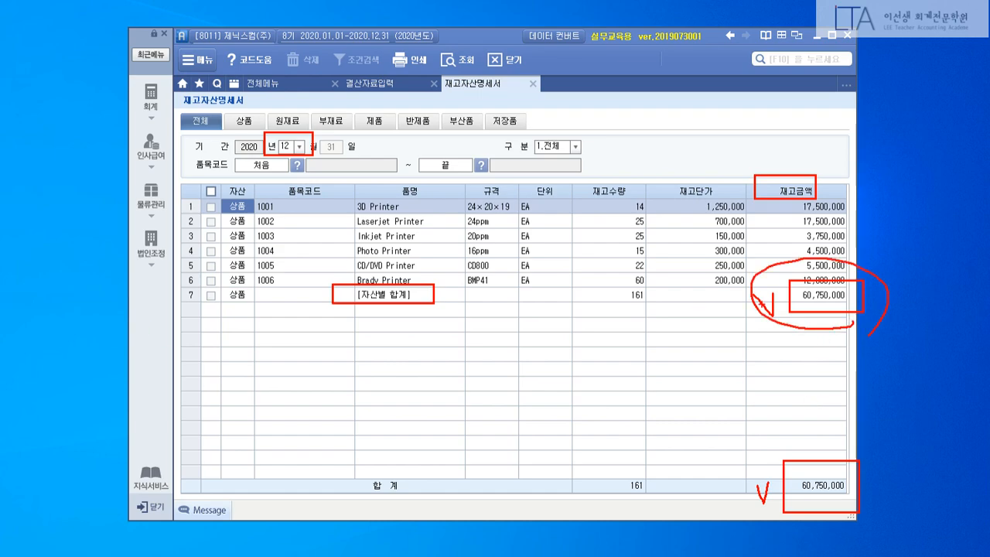
key("Escape")
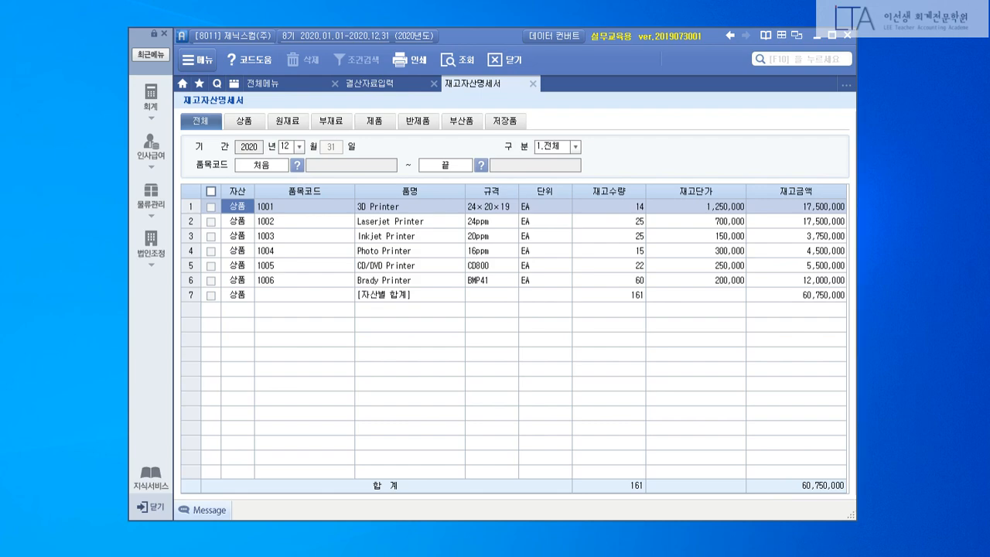
left_click(825, 294)
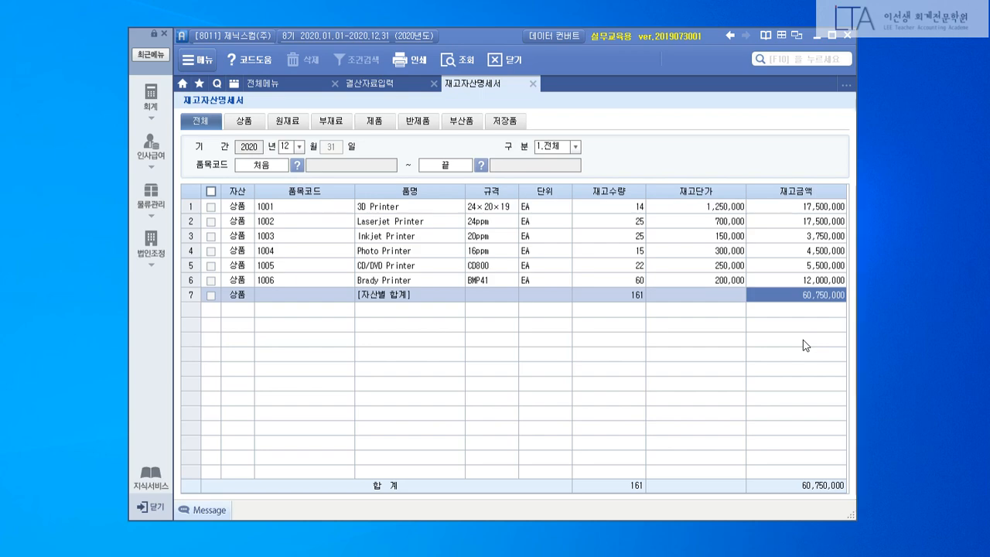
Step: Return to 결산자료입력 and search for 기말 to locate the 기말 상품 재고액 row
left_click(393, 86)
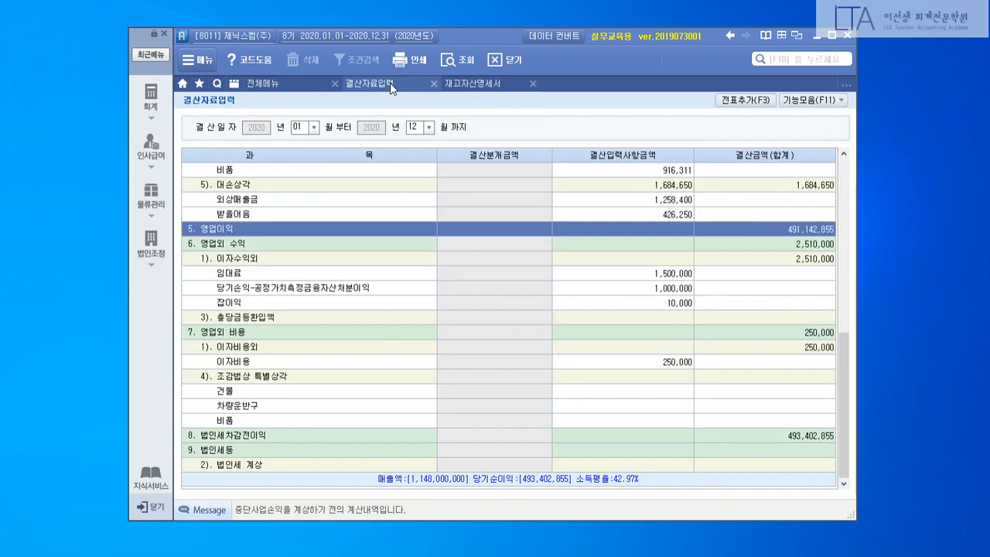
left_click(654, 261)
key("ctrl+f")
type("기말")
key("Return")
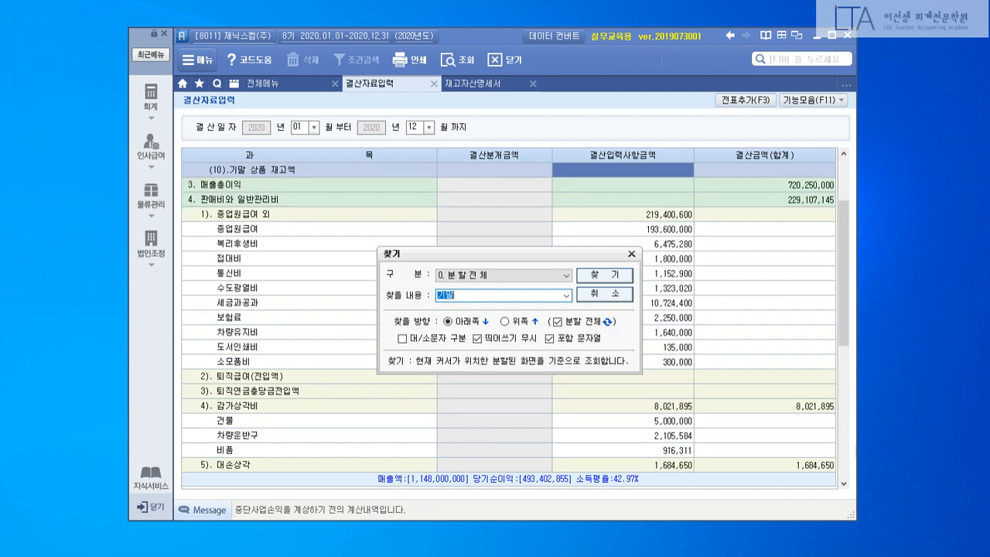
key("Escape")
scroll(636, 244, "up", 2)
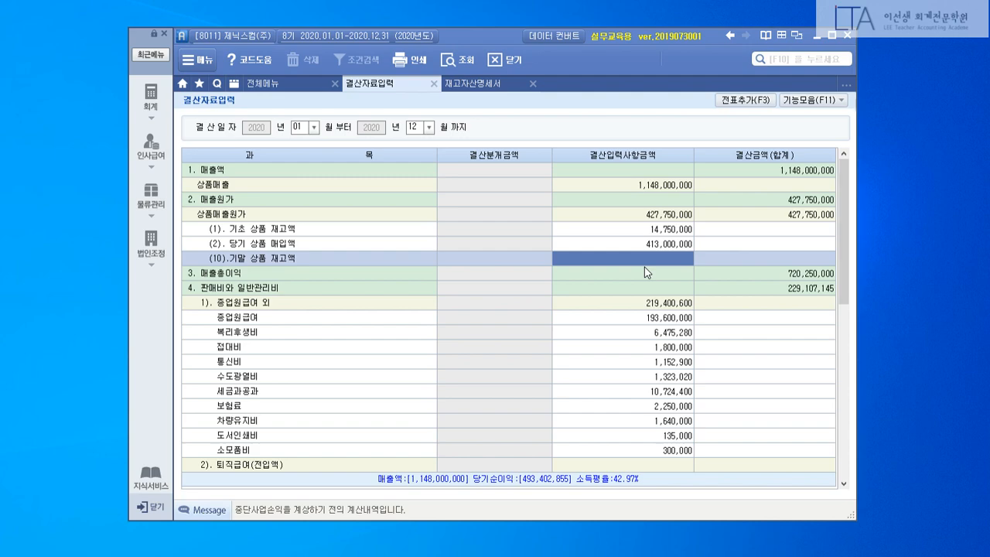
Step: Enter 60,750,000 as the 결산입력사항금액 of the 기말 상품 재고액 row
mouse_move(203, 243)
left_mouse_down()
mouse_move(217, 255)
mouse_move(695, 272)
left_mouse_up()
mouse_move(666, 276)
left_mouse_down()
mouse_move(706, 274)
mouse_move(699, 295)
left_mouse_up()
left_click_drag(679, 262, 721, 210)
key("ctrl+z")
key("Escape")
type("60750000")
key("Return")
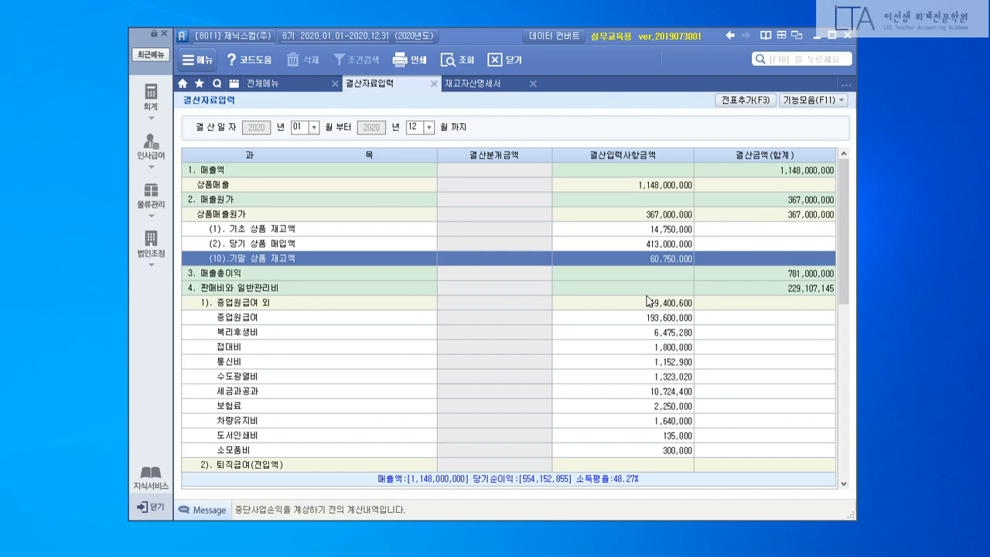
Step: Generate the closing vouchers with 전표추가, and close 재고자산명세서 and 결산자료입력
left_click_drag(709, 82, 785, 125)
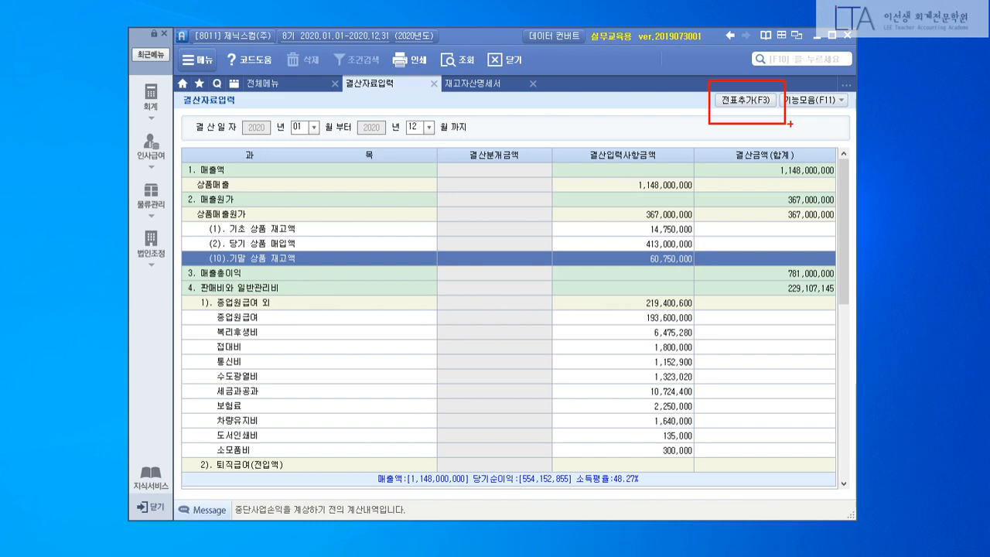
left_click_drag(684, 82, 709, 110)
key("Escape")
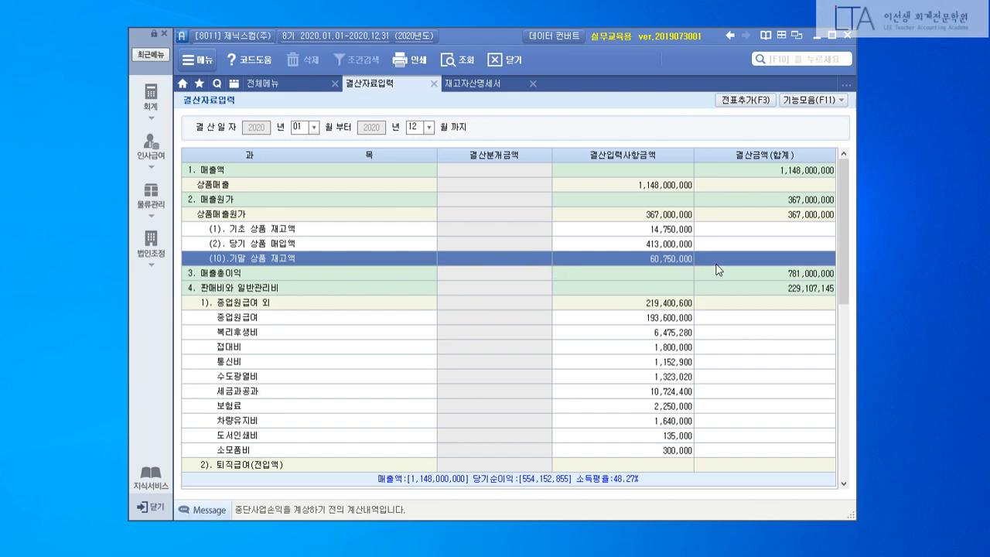
left_click(694, 247)
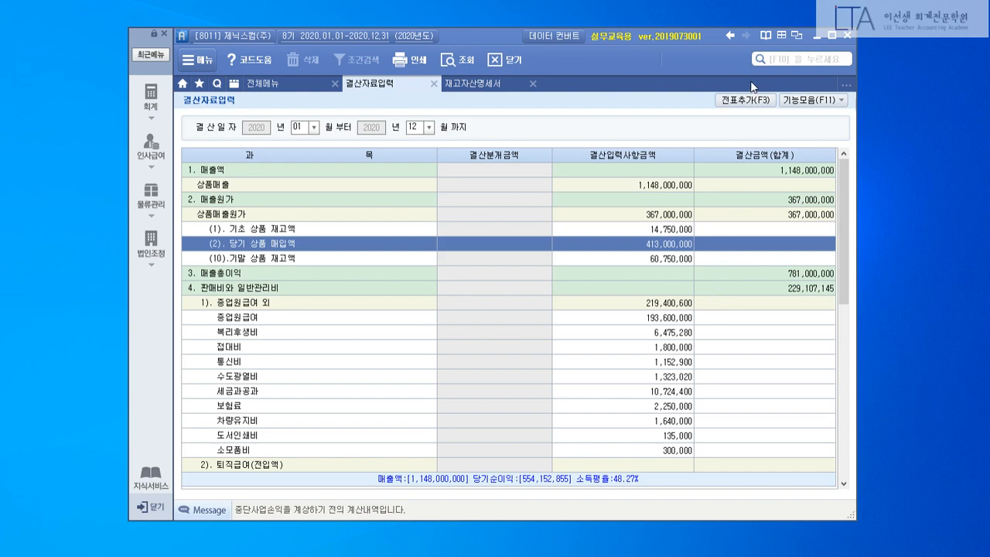
left_click(745, 99)
left_click(468, 310)
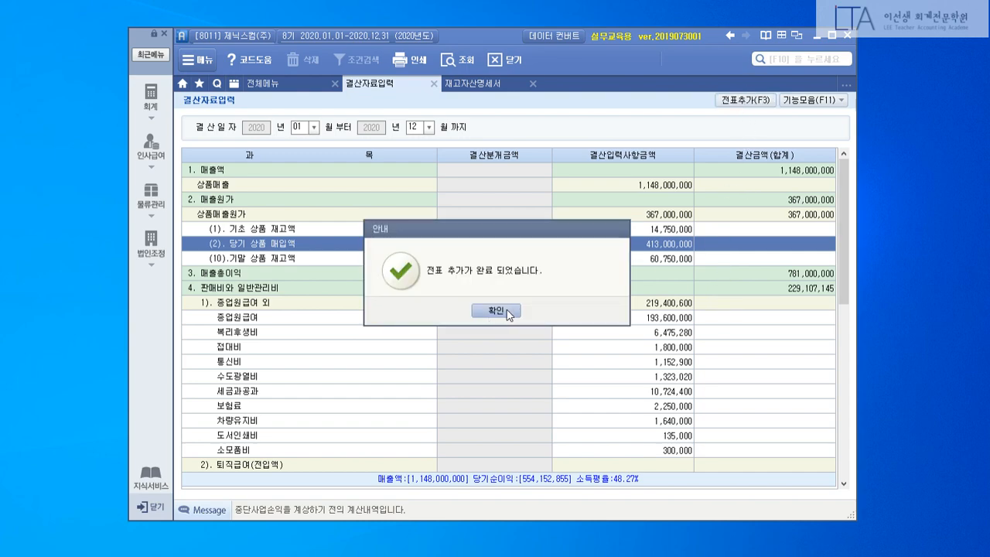
left_click(507, 310)
left_click(533, 82)
left_click(433, 83)
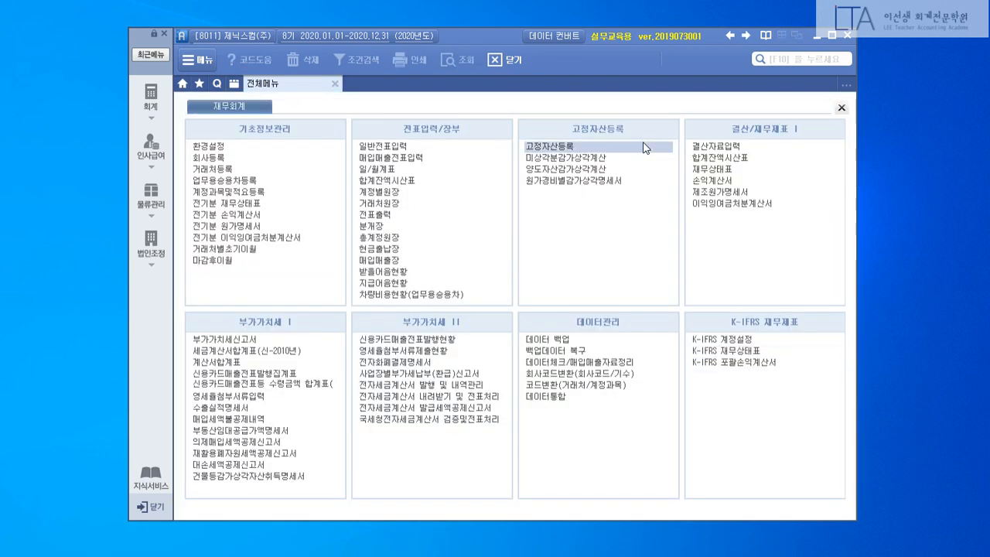
Step: Open 일반전표입력 for December 31, review the automatically generated closing entries, and close it
left_click(458, 147)
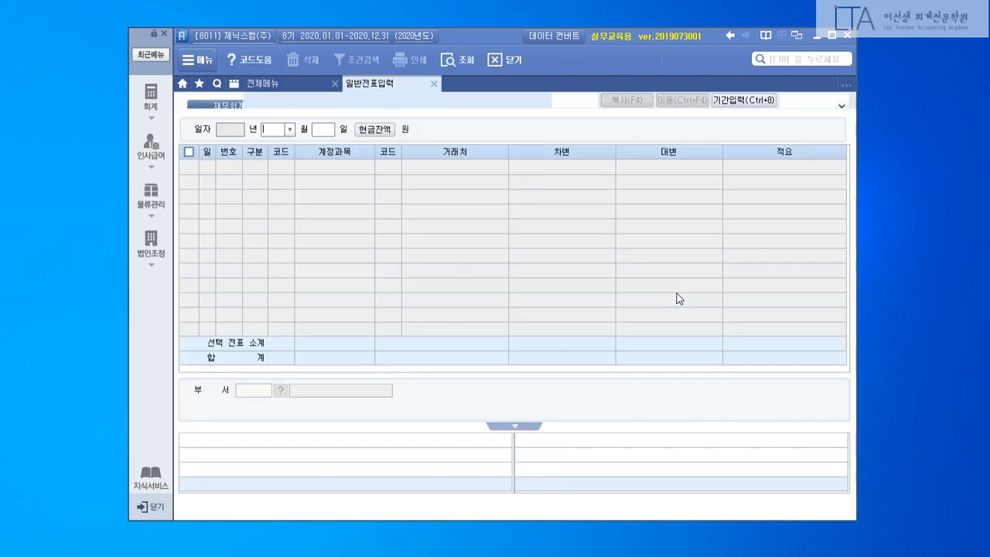
type("31")
key("Return")
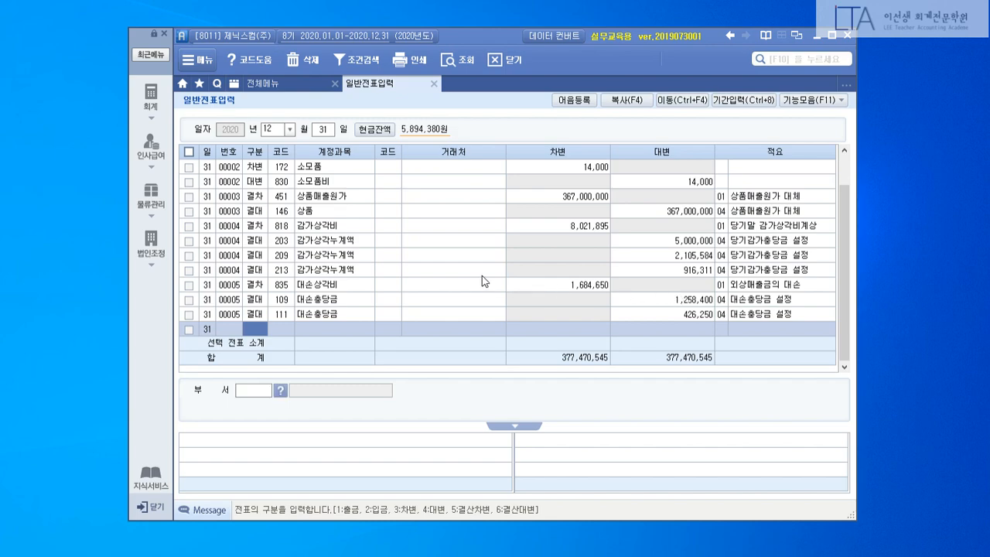
left_click(482, 274)
left_click(346, 181)
left_click(434, 83)
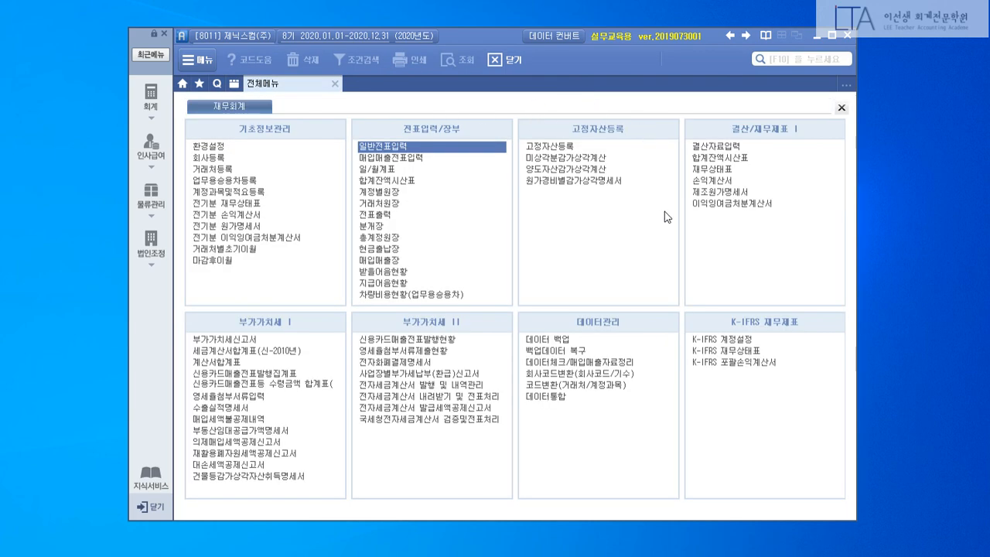
Step: Open 손익계산서 for December 2020, check the 기말상품재고액 line under cost of goods sold, and close the statement
left_click(702, 180)
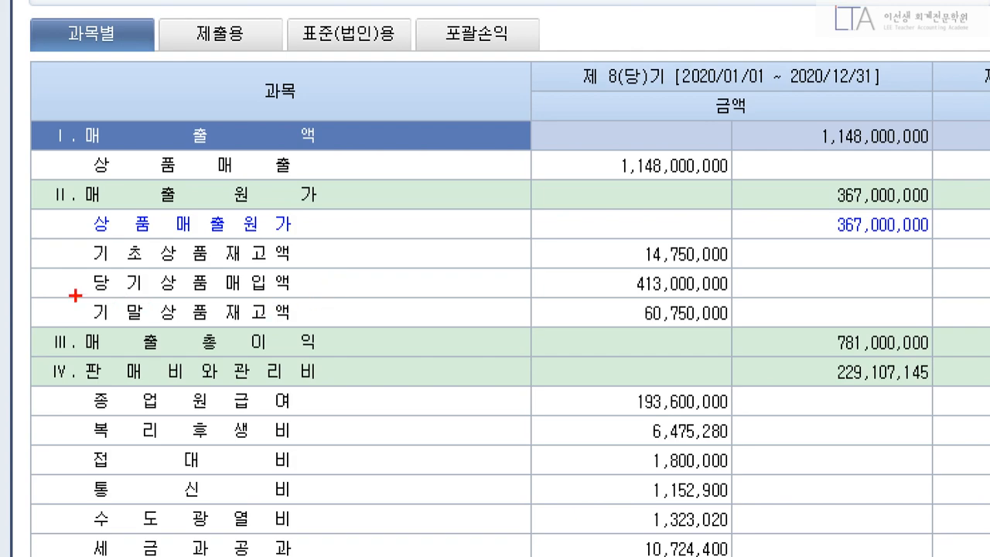
mouse_move(99, 297)
left_mouse_down()
mouse_move(787, 330)
mouse_move(707, 323)
left_mouse_up()
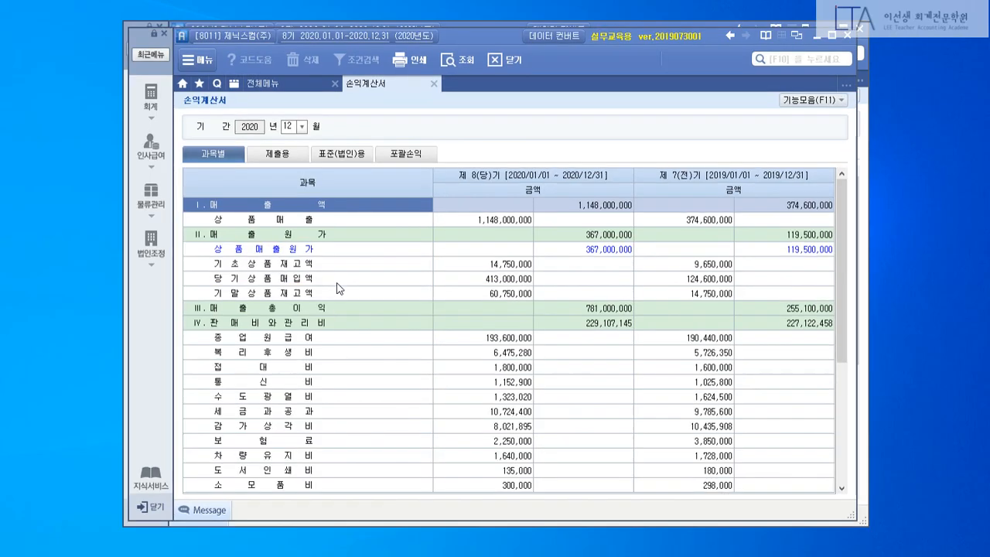
key("Escape")
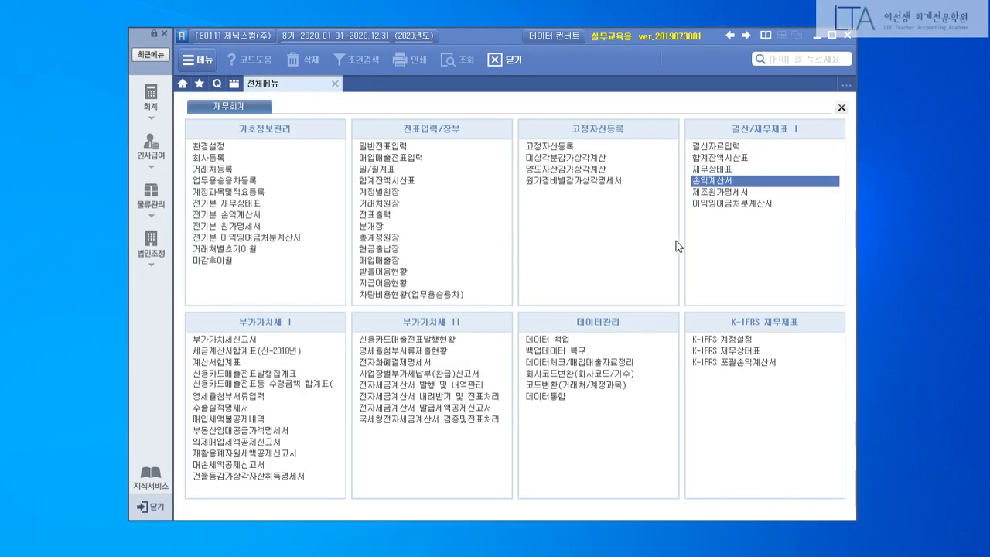
Step: Open 재무상태표 for December 2020, compare 외상매출금 and 받을어음 with their 대손충당금, and close the statement
left_click(716, 170)
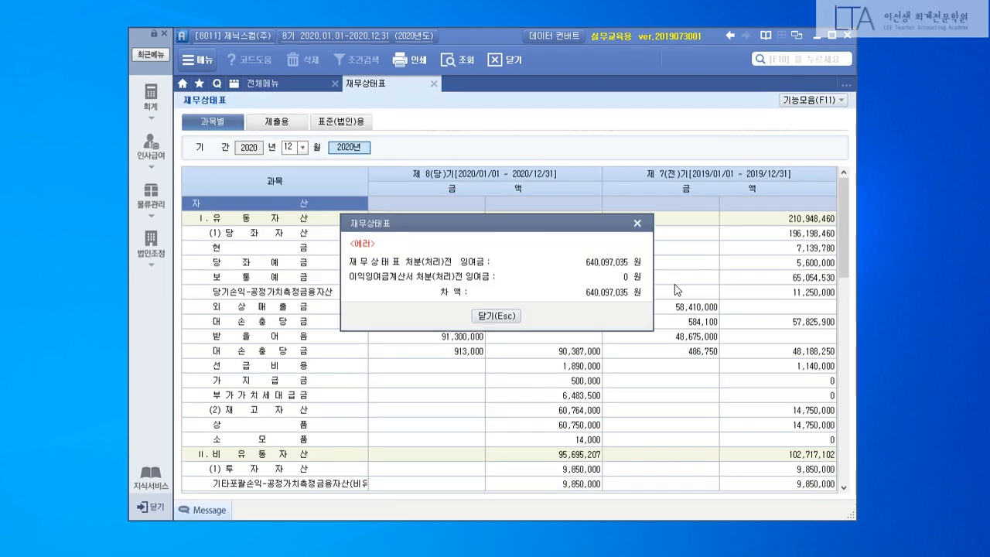
left_click(516, 319)
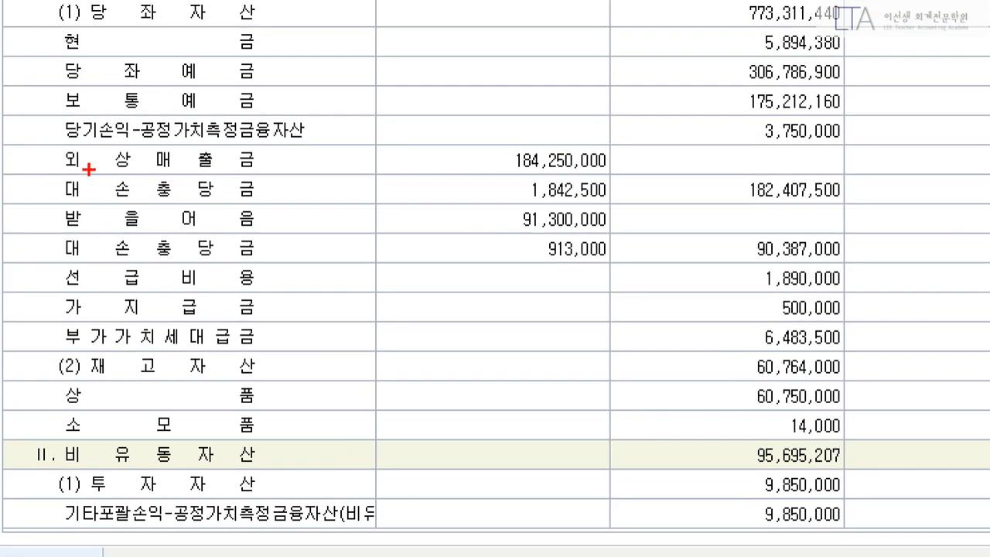
mouse_move(45, 141)
left_mouse_down()
mouse_move(473, 201)
mouse_move(627, 203)
left_mouse_up()
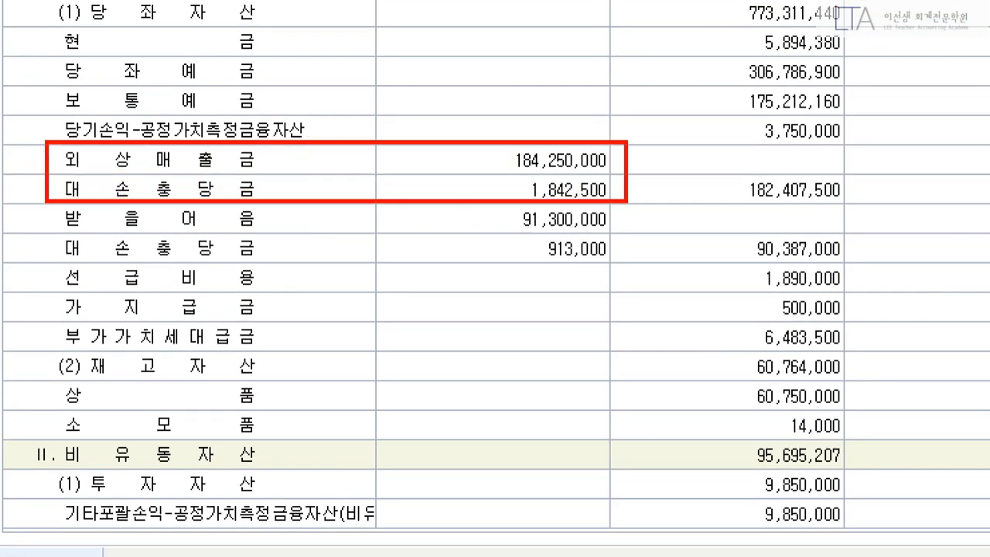
left_click_drag(43, 200, 622, 265)
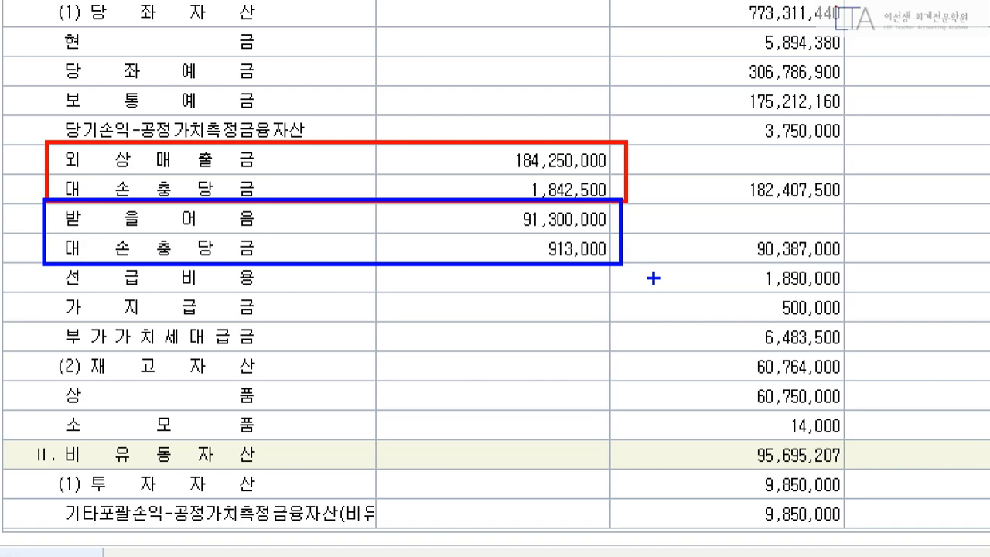
key("r")
key("Escape")
key("Escape")
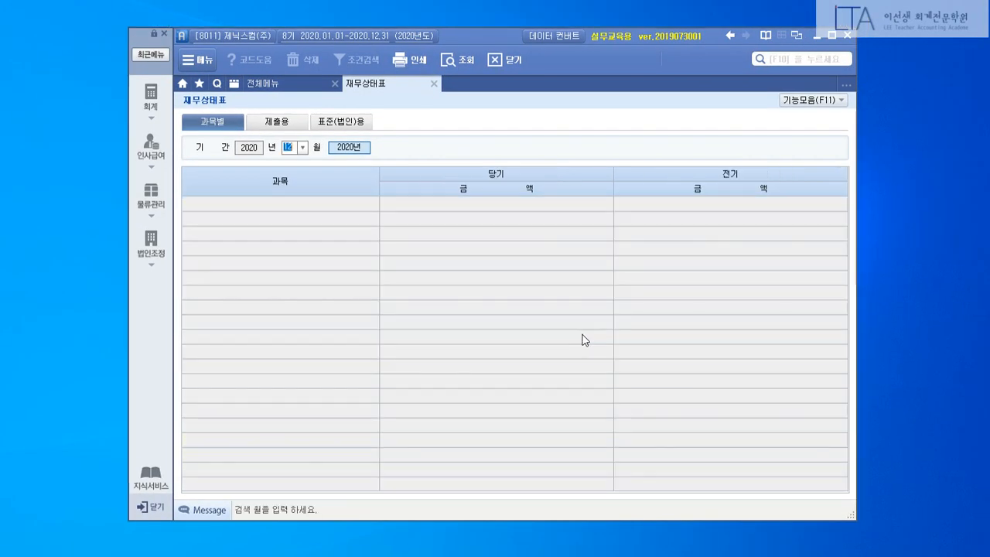
key("Escape")
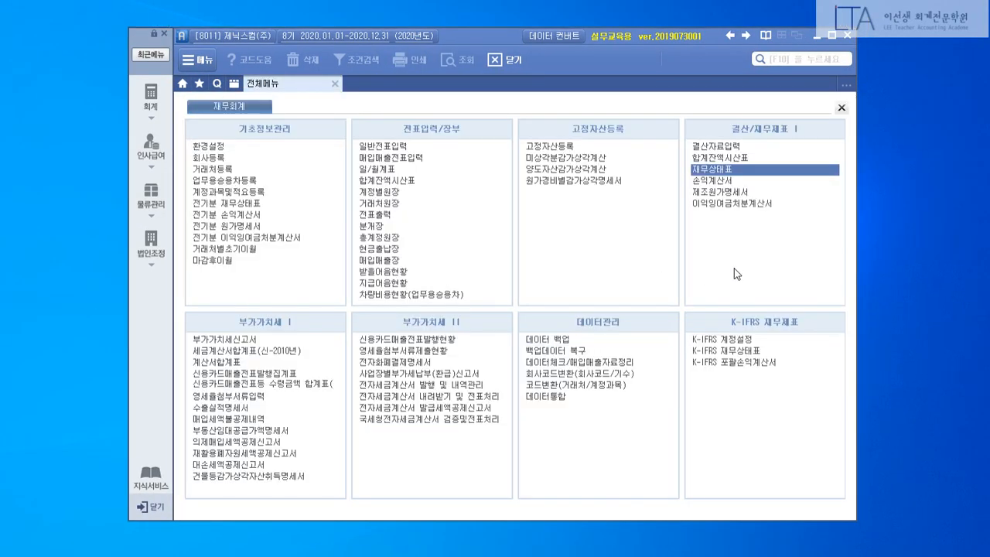